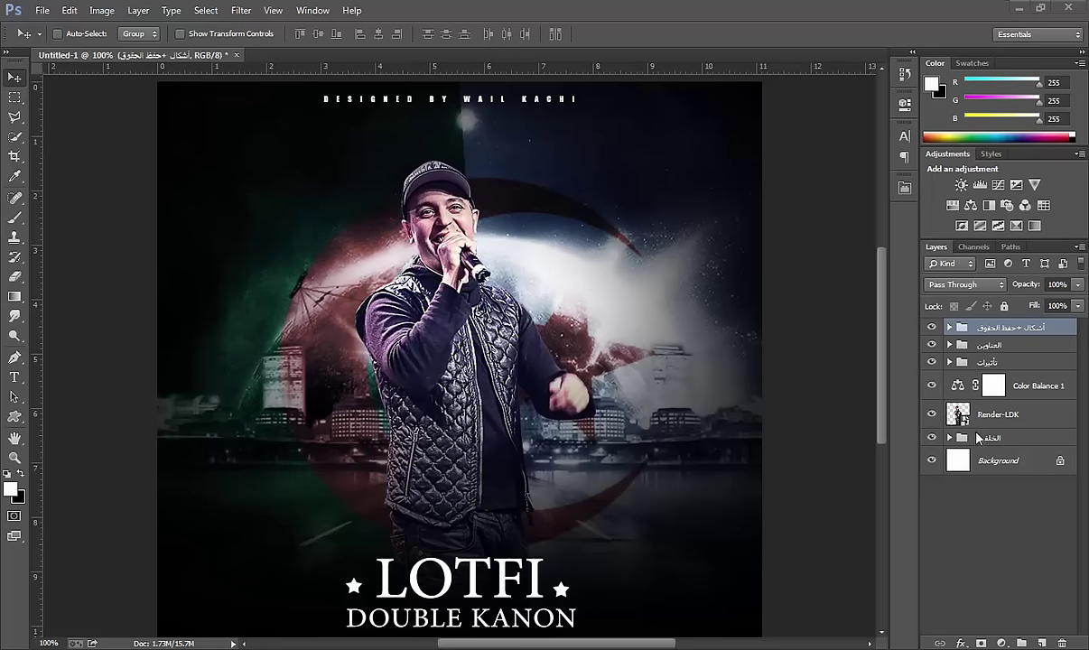
Step: Switch to the lesson's source images folder in Windows Explorer
{"action": "key", "text": "alt+Tab"}
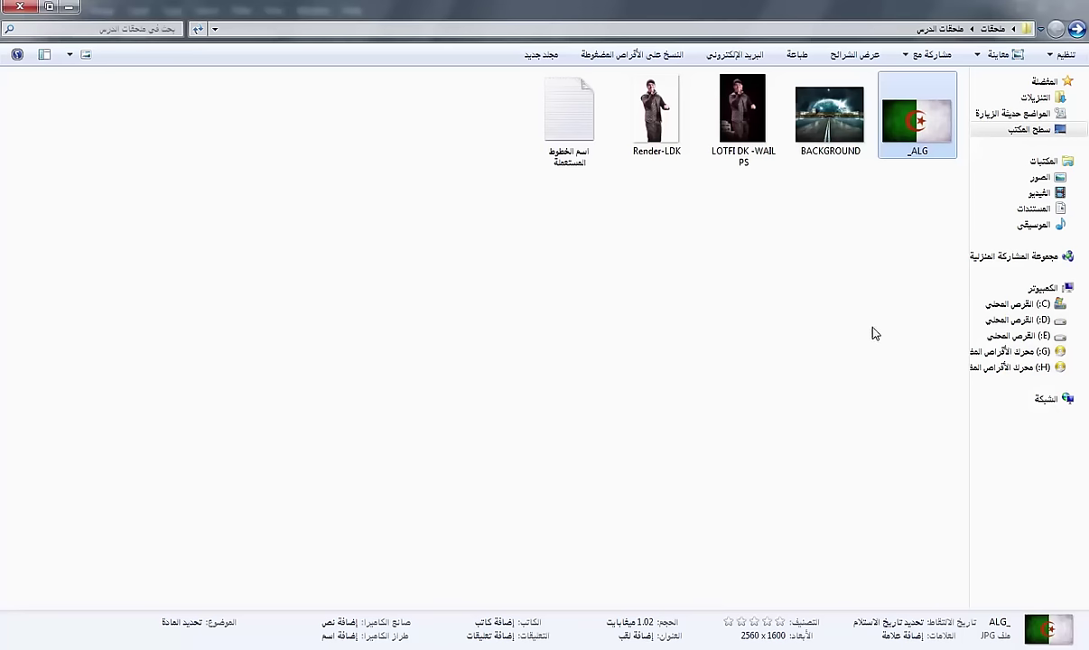
Step: Preview the _ALG flag, BACKGROUND city and singer photos in Photo Viewer
{"action": "double_click", "coordinate": [926, 122]}
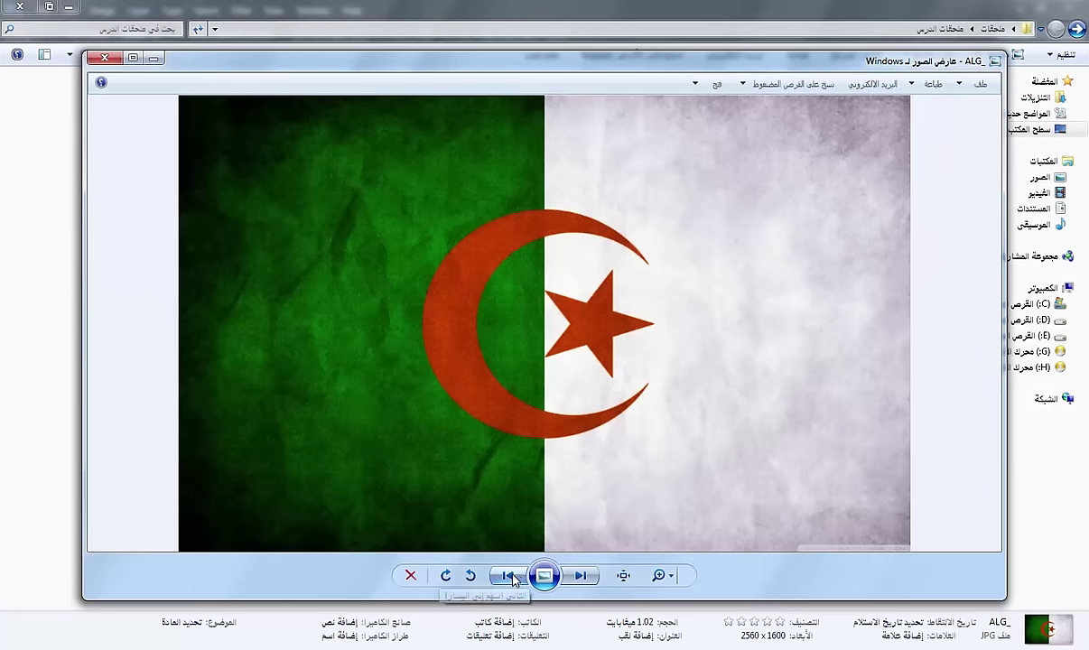
{"action": "left_click", "coordinate": [516, 578]}
{"action": "left_click", "coordinate": [512, 578]}
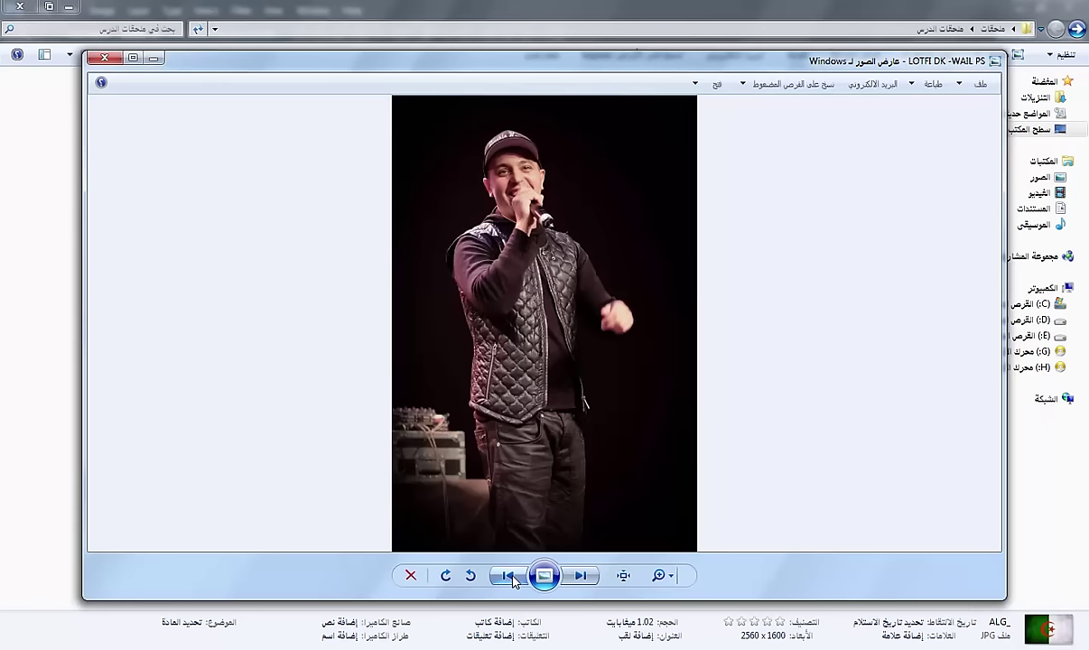
{"action": "left_click", "coordinate": [104, 56]}
Step: Check the fonts note listing High Tower text and Impact, then close it
{"action": "double_click", "coordinate": [565, 115]}
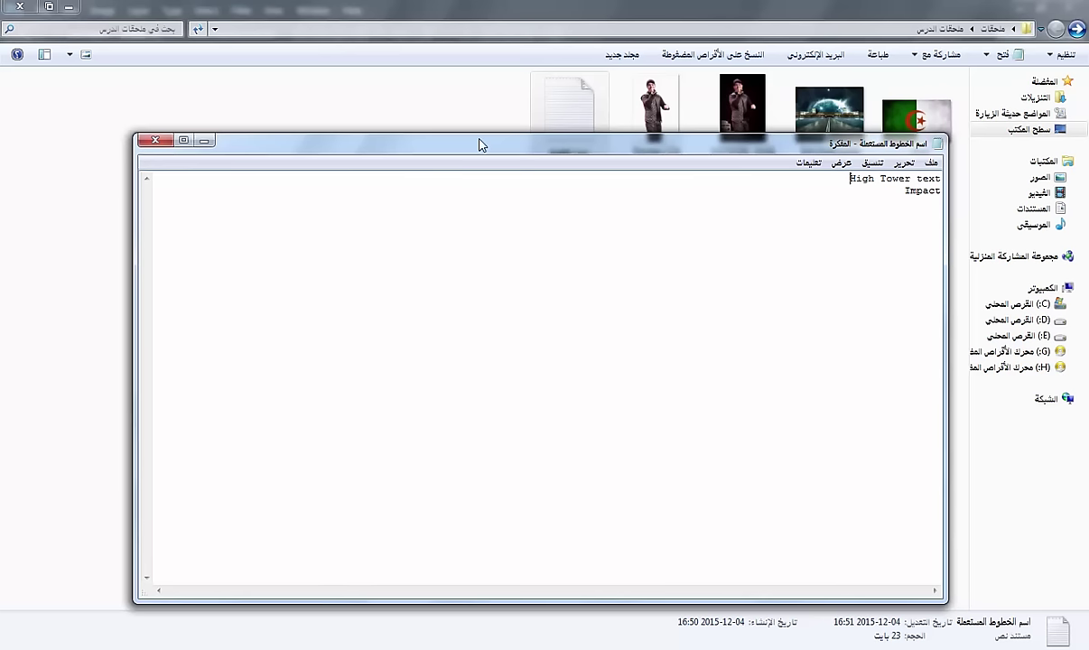
{"action": "left_click_drag", "start_coordinate": [480, 145], "coordinate": [328, 150]}
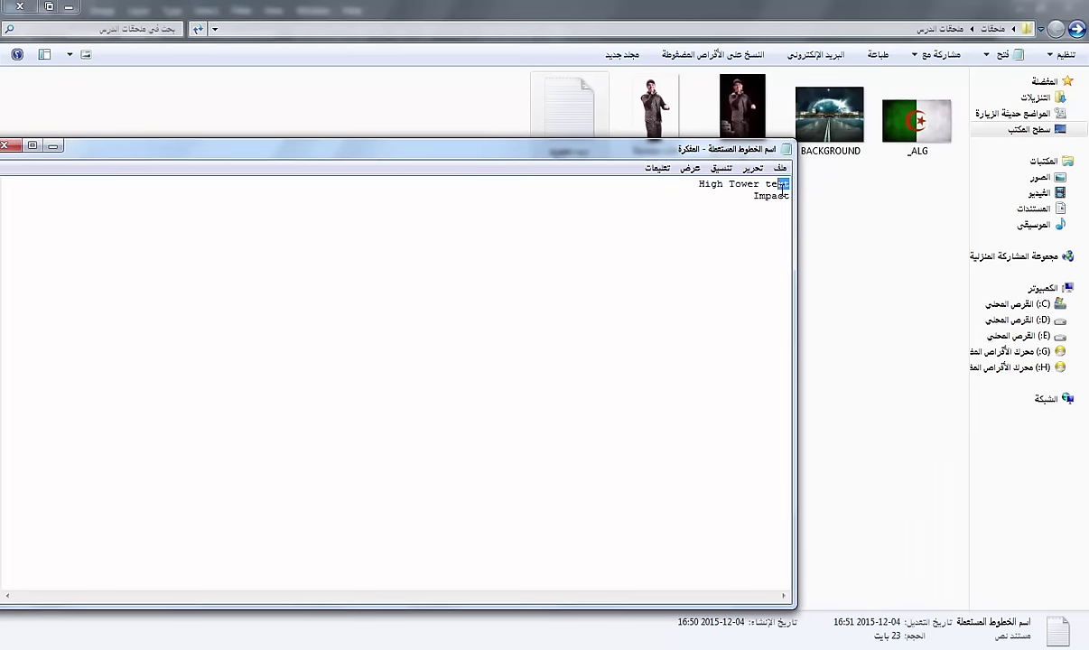
{"action": "left_click_drag", "start_coordinate": [782, 184], "coordinate": [818, 172]}
{"action": "left_click", "coordinate": [767, 197]}
{"action": "left_click_drag", "start_coordinate": [95, 140], "coordinate": [217, 150]}
{"action": "left_click", "coordinate": [7, 157]}
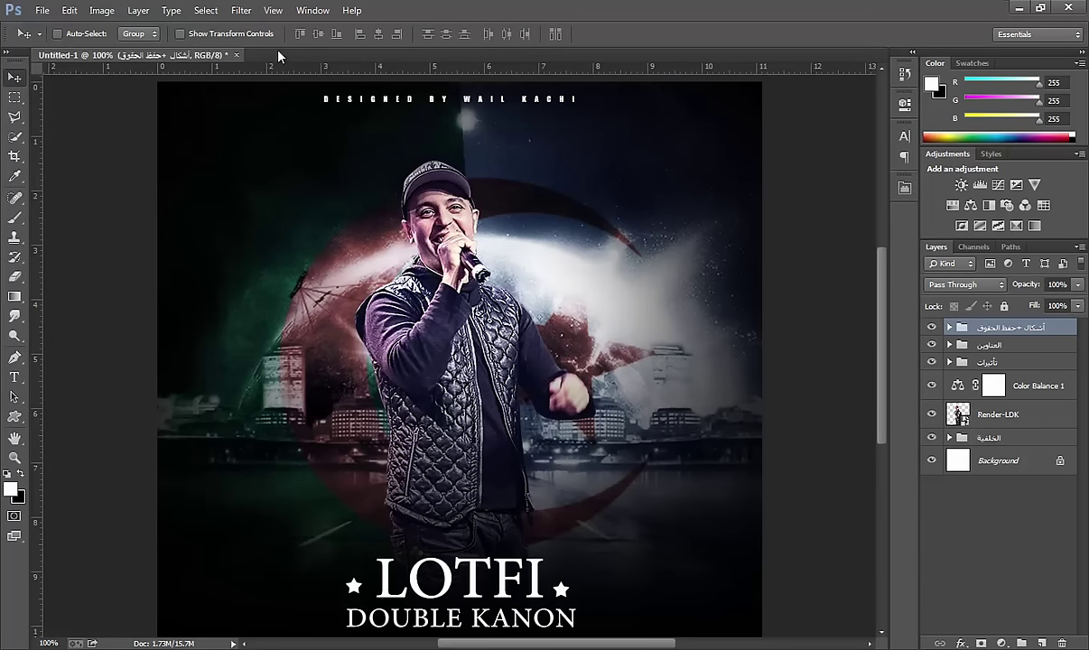
Step: Create Untitled-2, a white 800 × 800 px document at resolution 72
{"action": "right_click", "coordinate": [264, 55]}
{"action": "left_click", "coordinate": [43, 11]}
{"action": "left_click", "coordinate": [54, 26]}
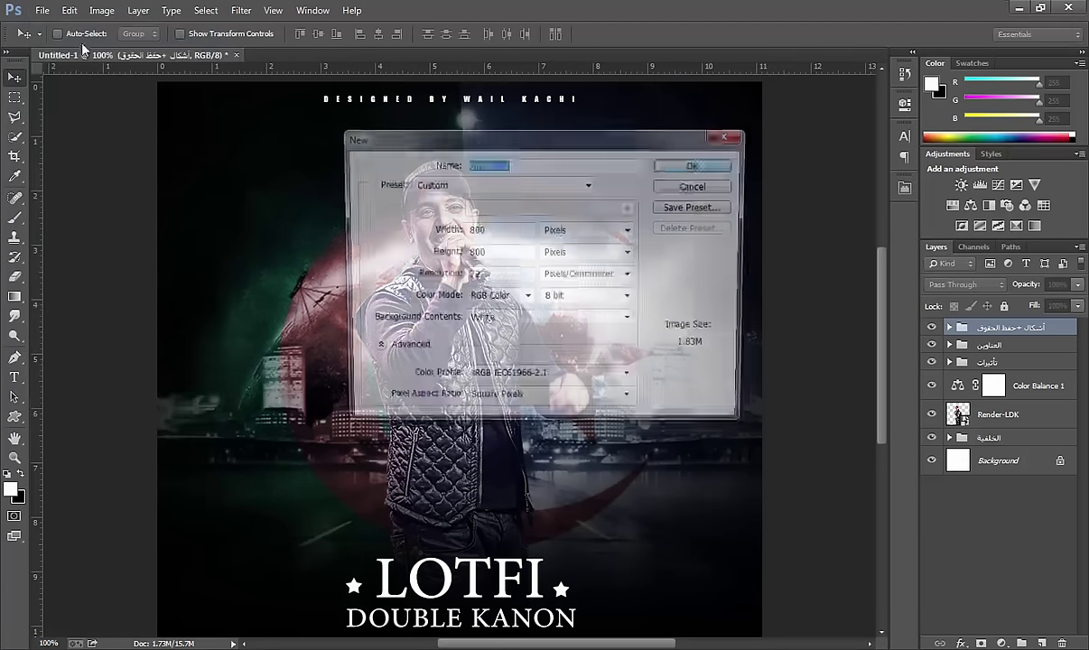
{"action": "double_click", "coordinate": [515, 231]}
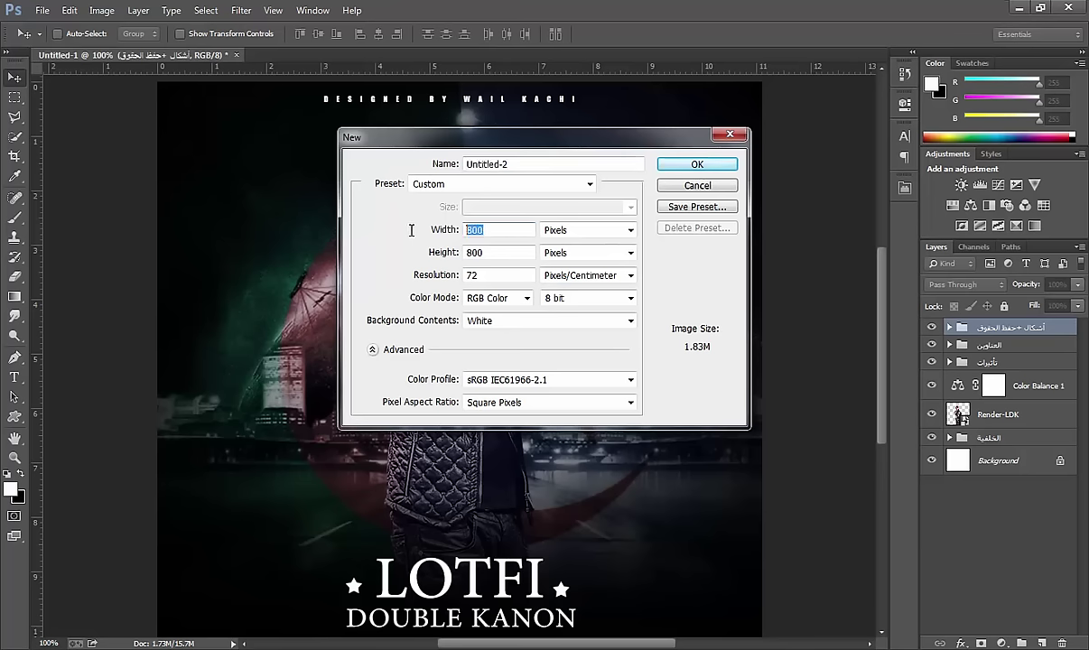
{"action": "double_click", "coordinate": [487, 253]}
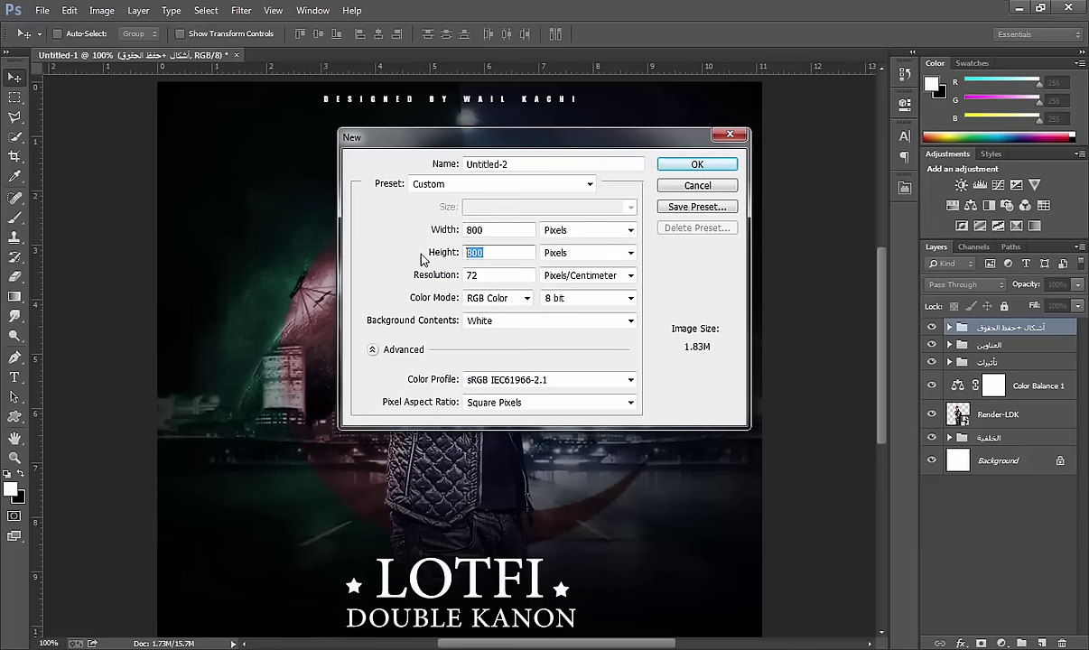
{"action": "double_click", "coordinate": [498, 273]}
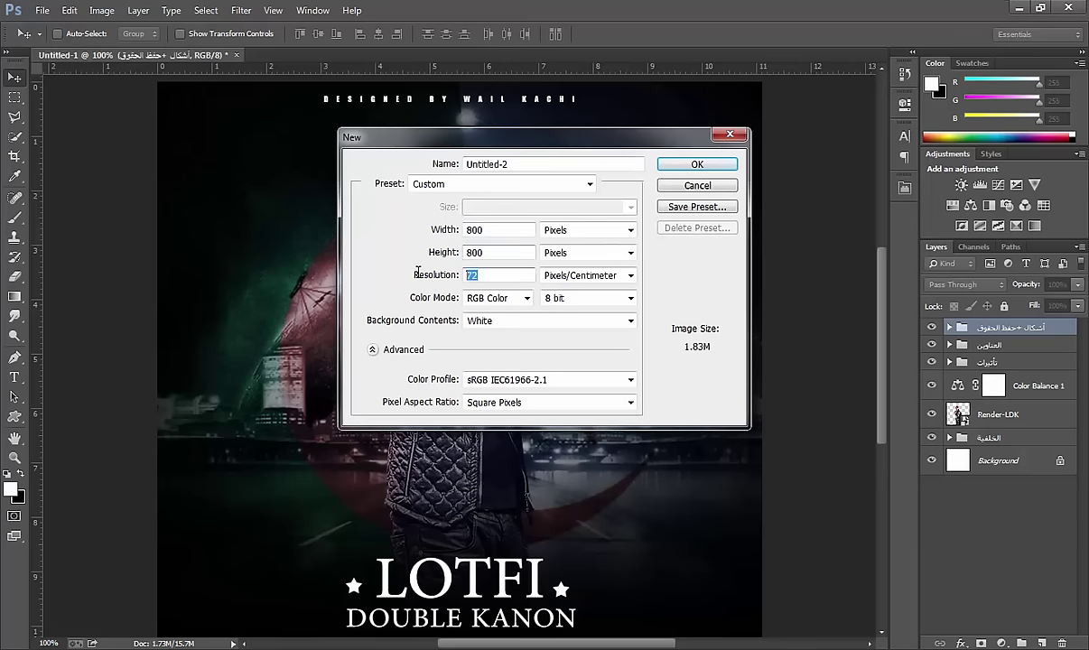
{"action": "left_click", "coordinate": [660, 169]}
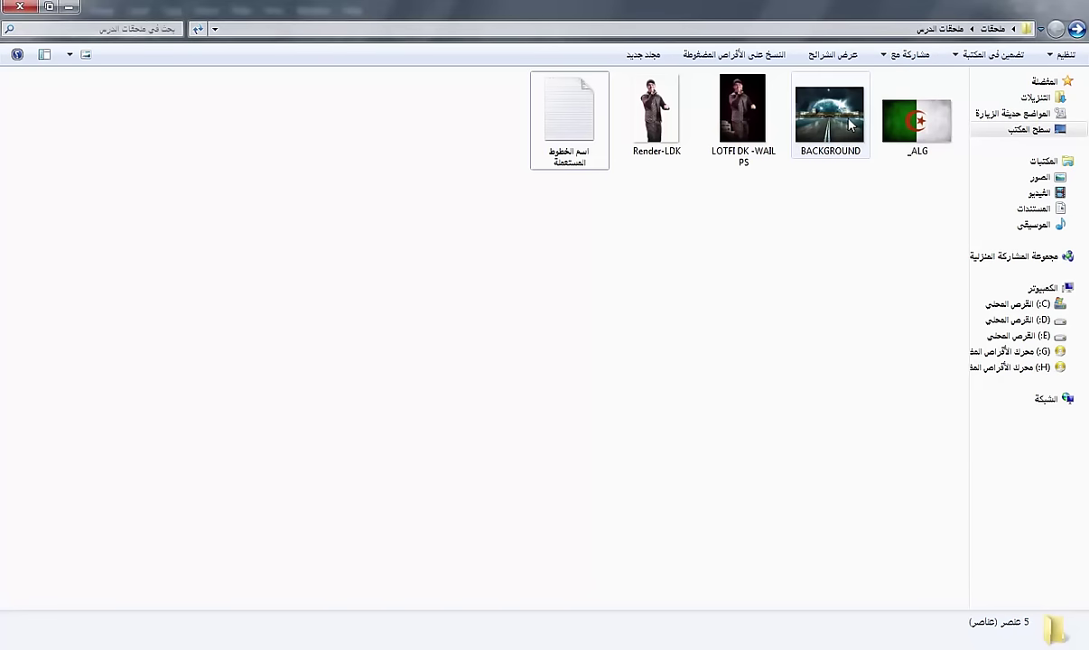
Step: Place BACKGROUND.jpg as a layer, scaled proportionally to about 219% to fill the canvas
{"action": "left_click_drag", "start_coordinate": [849, 126], "coordinate": [537, 408]}
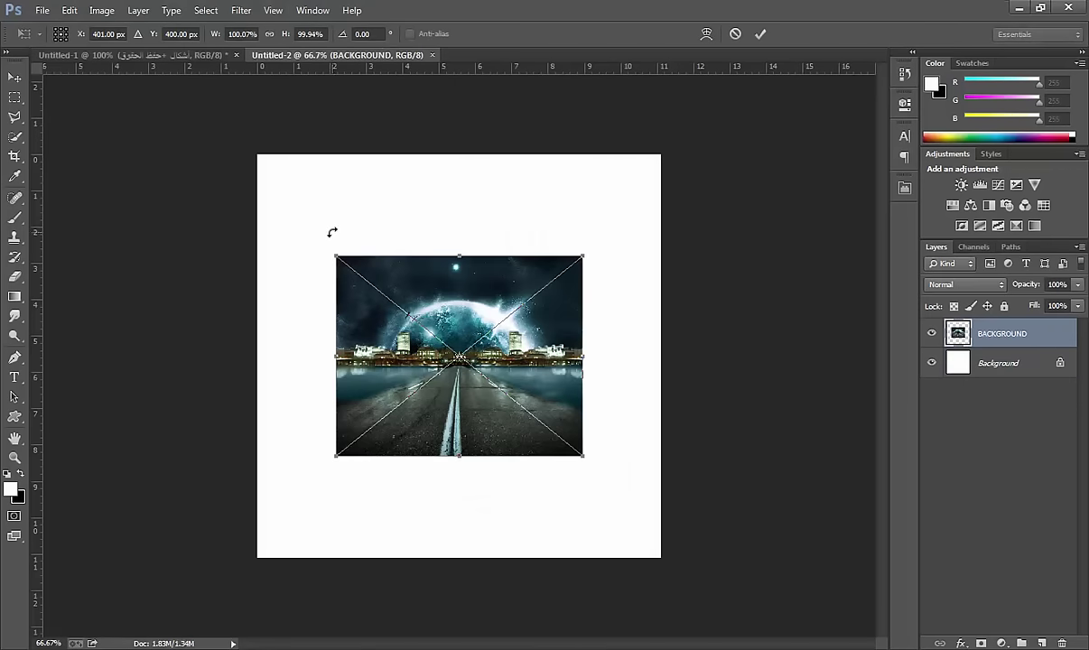
{"action": "left_click", "coordinate": [269, 34]}
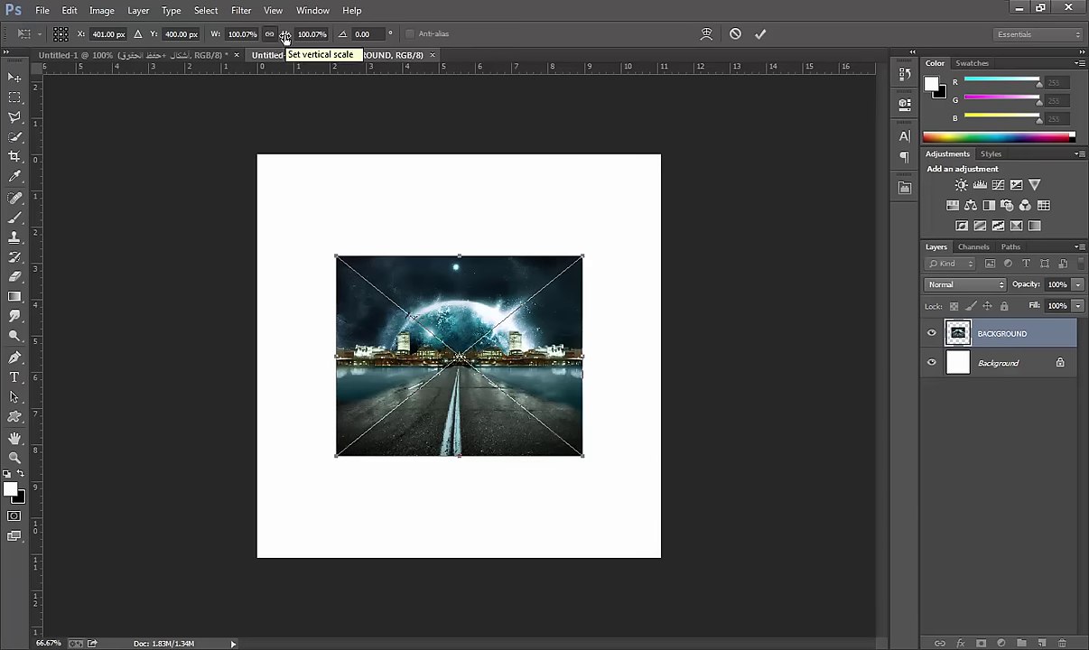
{"action": "left_click_drag", "start_coordinate": [286, 36], "coordinate": [375, 55]}
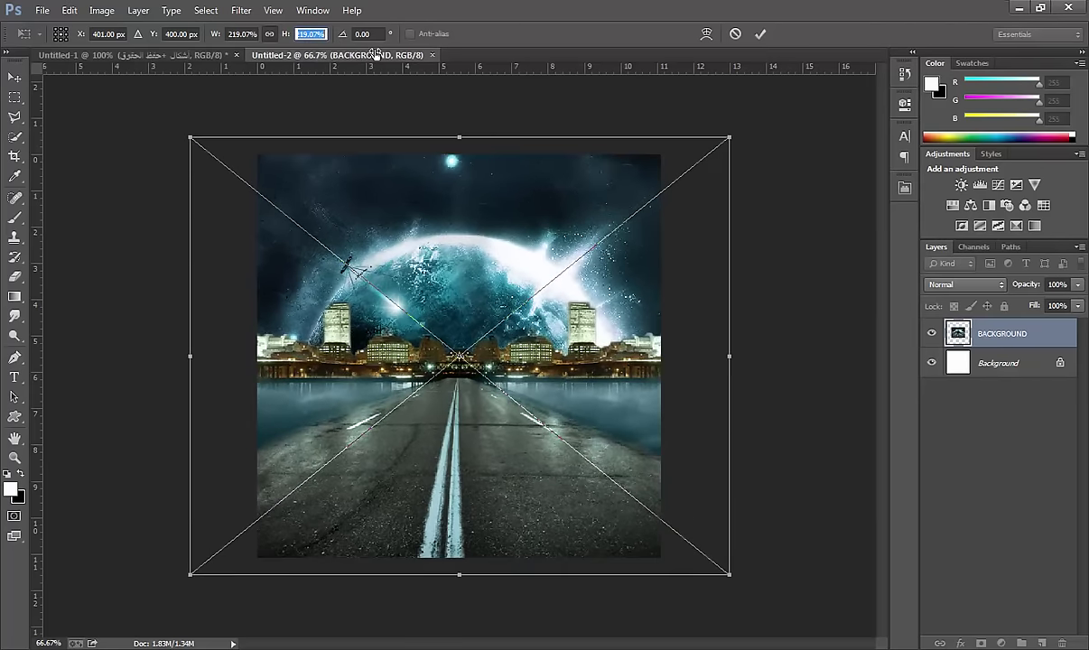
{"action": "mouse_move", "coordinate": [430, 143]}
{"action": "left_mouse_down"}
{"action": "mouse_move", "coordinate": [442, 161]}
{"action": "mouse_move", "coordinate": [433, 162]}
{"action": "left_mouse_up"}
{"action": "key", "text": "Return"}
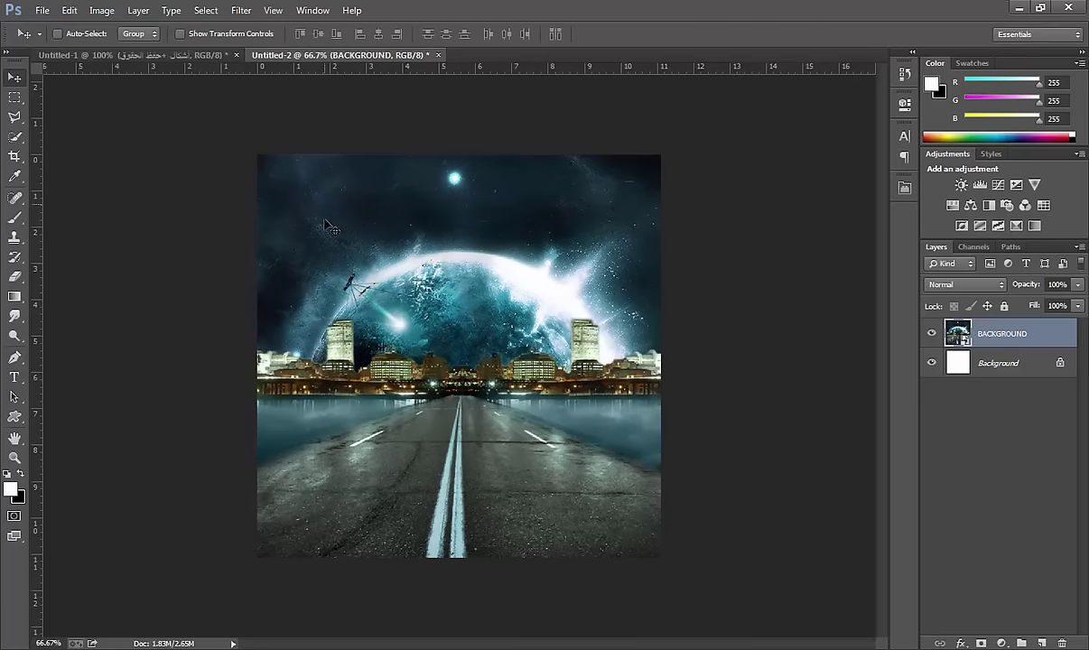
{"action": "left_click_drag", "start_coordinate": [381, 331], "coordinate": [393, 341]}
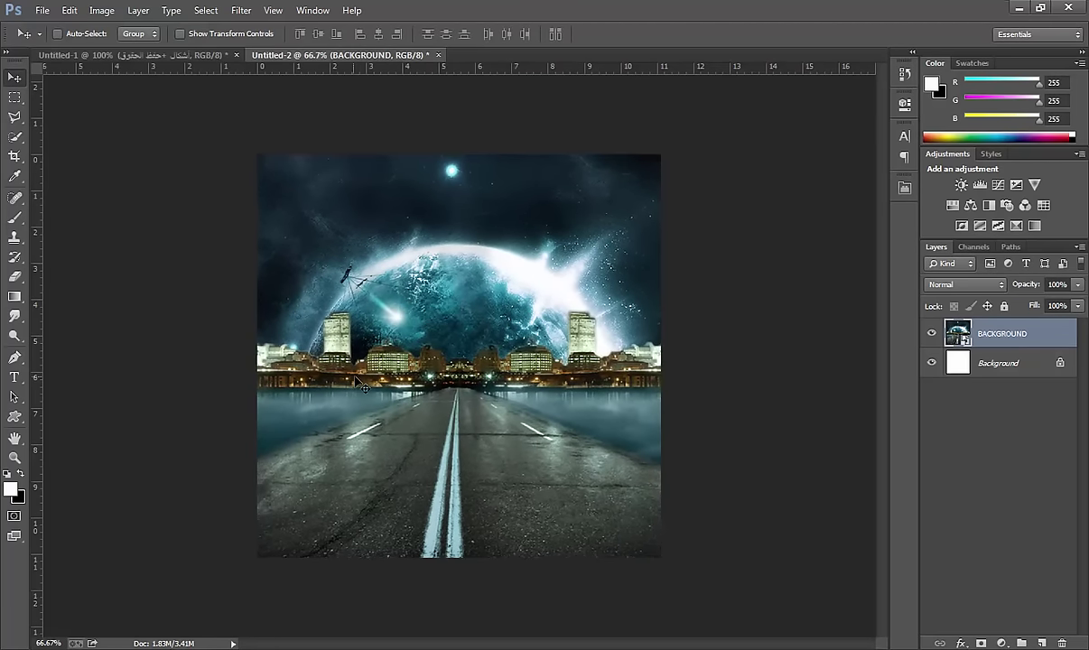
Step: Add a new Layer 1 filled with flat grey #848484 using the Paint Bucket
{"action": "left_click", "coordinate": [1043, 643]}
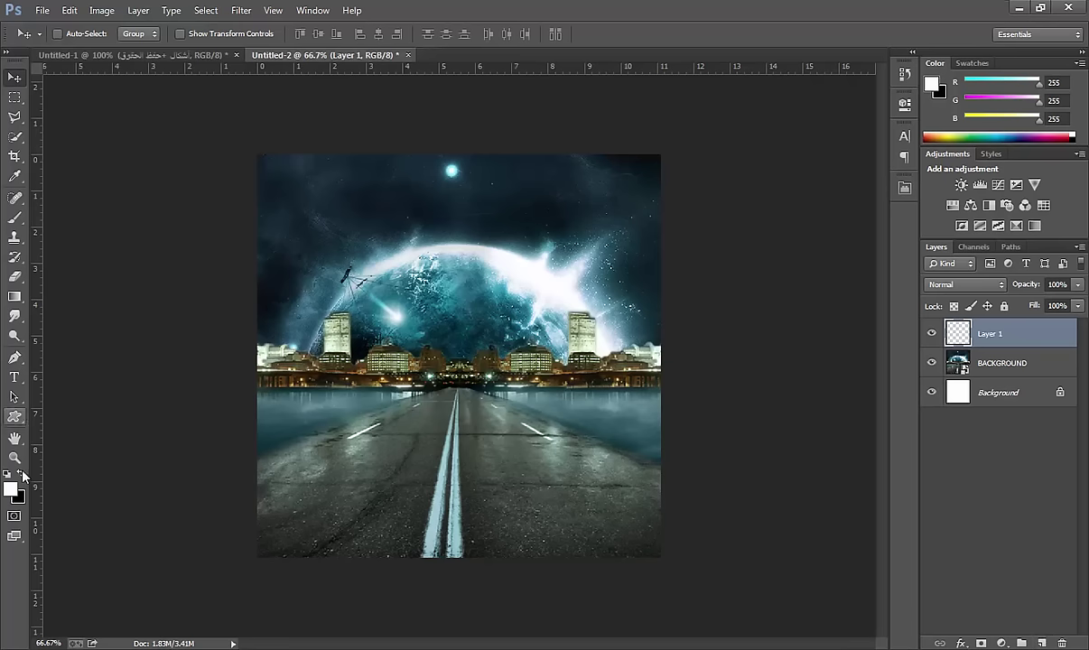
{"action": "left_click", "coordinate": [11, 298]}
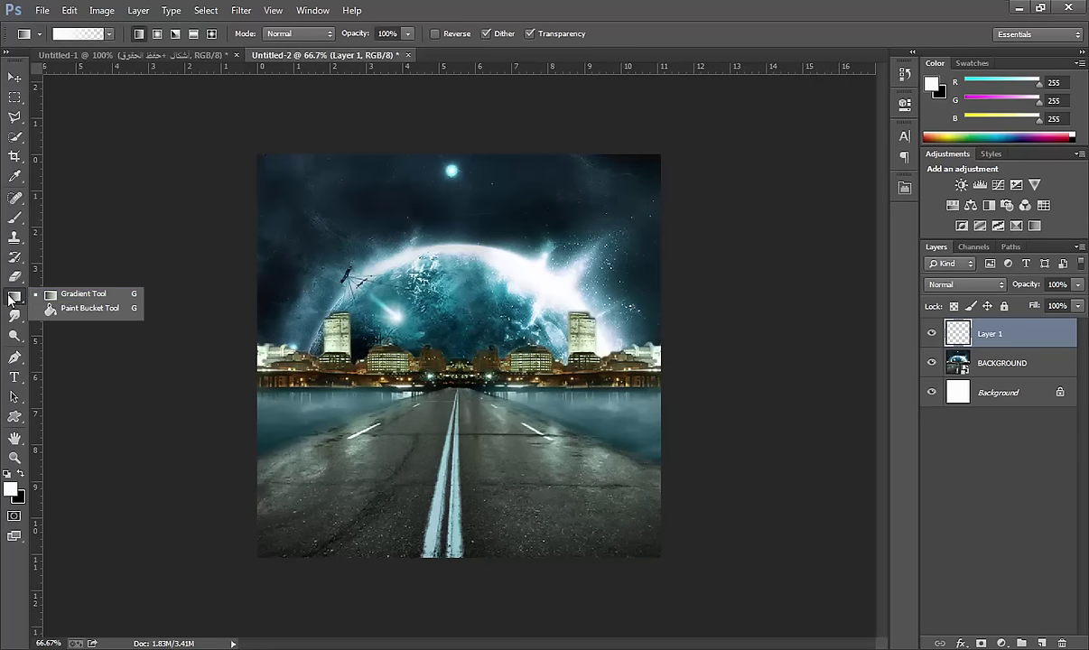
{"action": "left_click", "coordinate": [68, 310]}
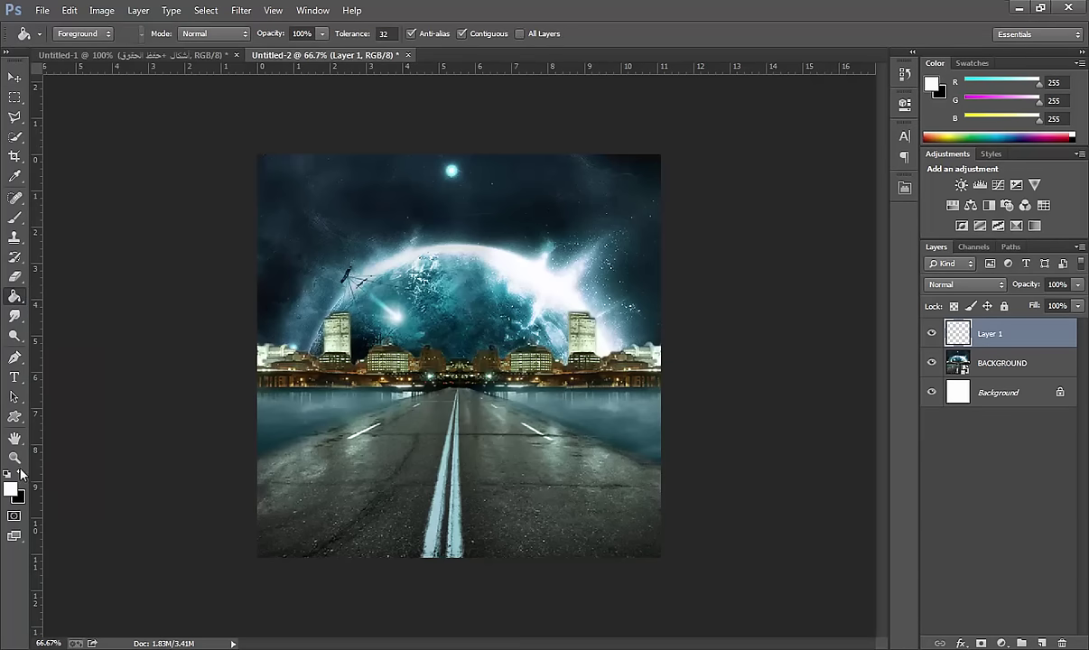
{"action": "left_click", "coordinate": [12, 489]}
{"action": "mouse_move", "coordinate": [230, 213]}
{"action": "left_mouse_down"}
{"action": "mouse_move", "coordinate": [155, 219]}
{"action": "mouse_move", "coordinate": [141, 238]}
{"action": "mouse_move", "coordinate": [138, 226]}
{"action": "left_mouse_up"}
{"action": "left_click", "coordinate": [546, 128]}
{"action": "key", "text": "g"}
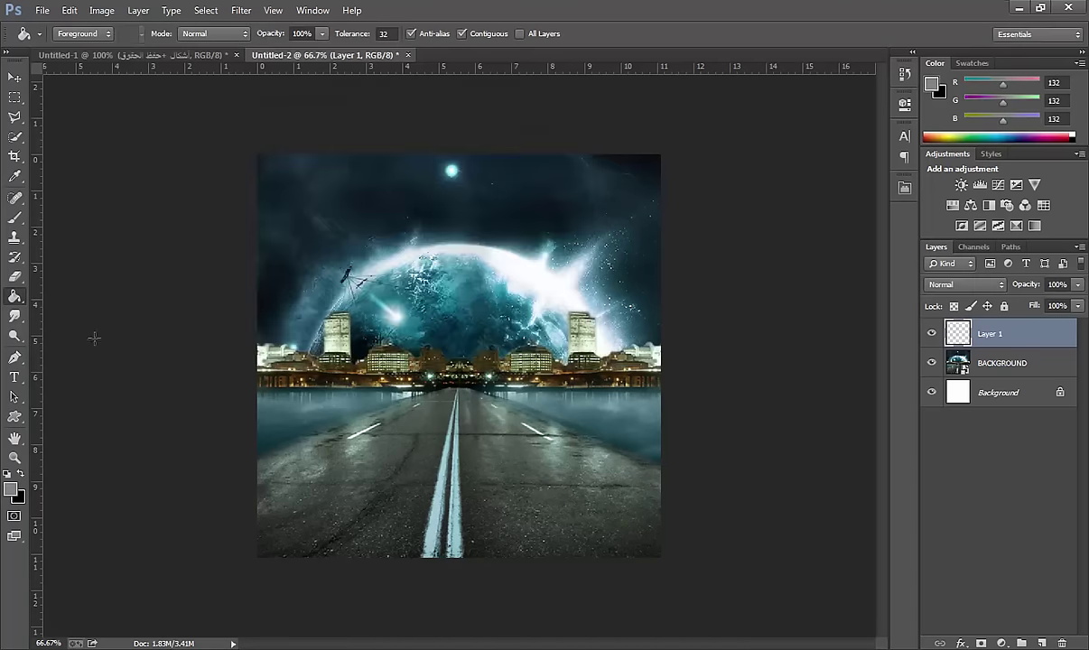
{"action": "left_click", "coordinate": [321, 332]}
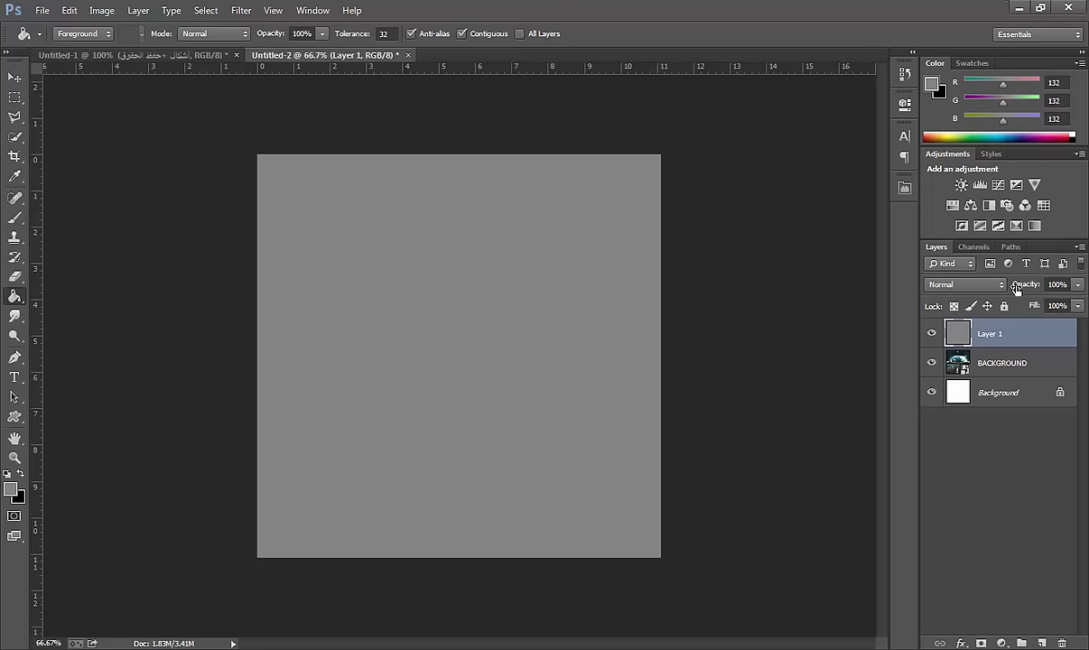
Step: Set Layer 1's blend mode to Color so the city turns black and white
{"action": "left_click", "coordinate": [950, 287]}
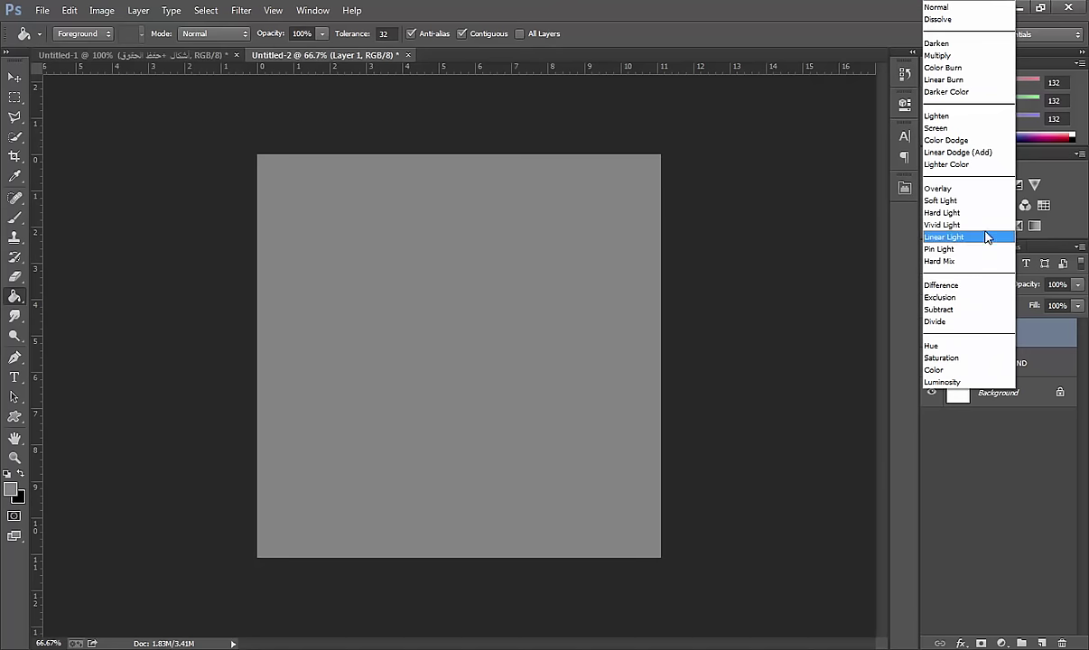
{"action": "left_click", "coordinate": [936, 370]}
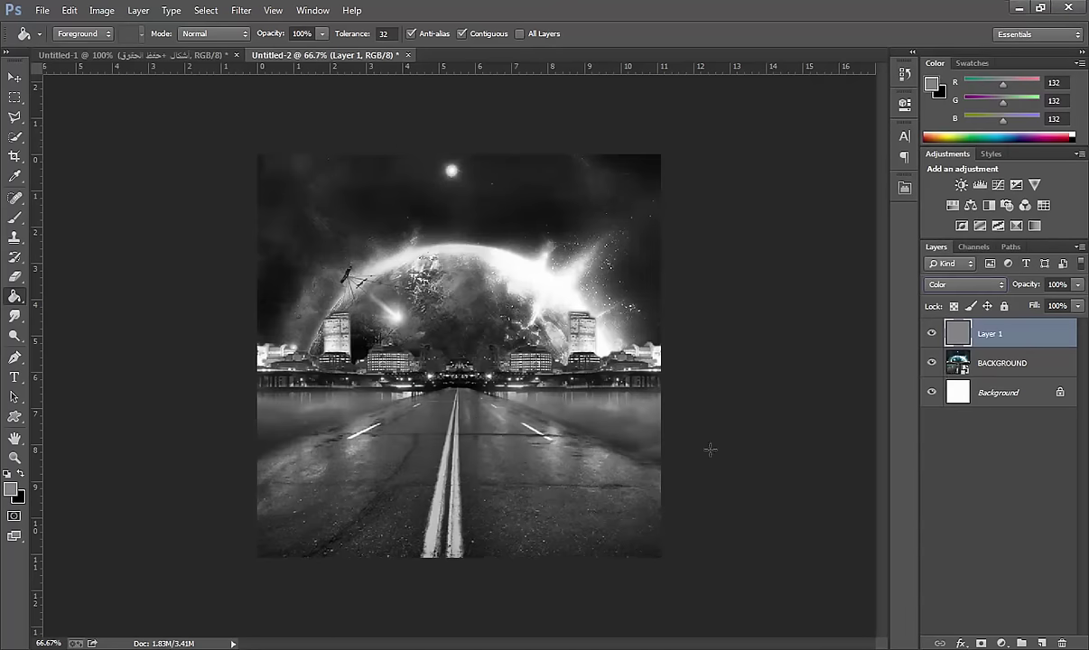
{"action": "left_click", "coordinate": [1019, 7]}
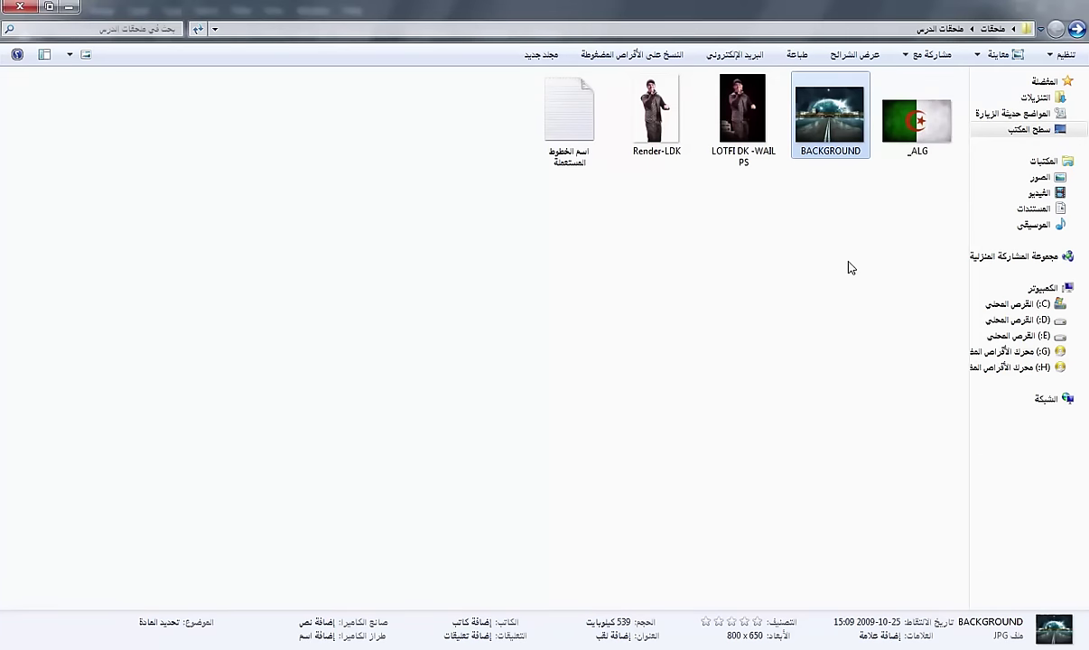
Step: Bring in the _ALG flag and scale it to 22.30%, tilted about −5°
{"action": "left_click", "coordinate": [921, 137]}
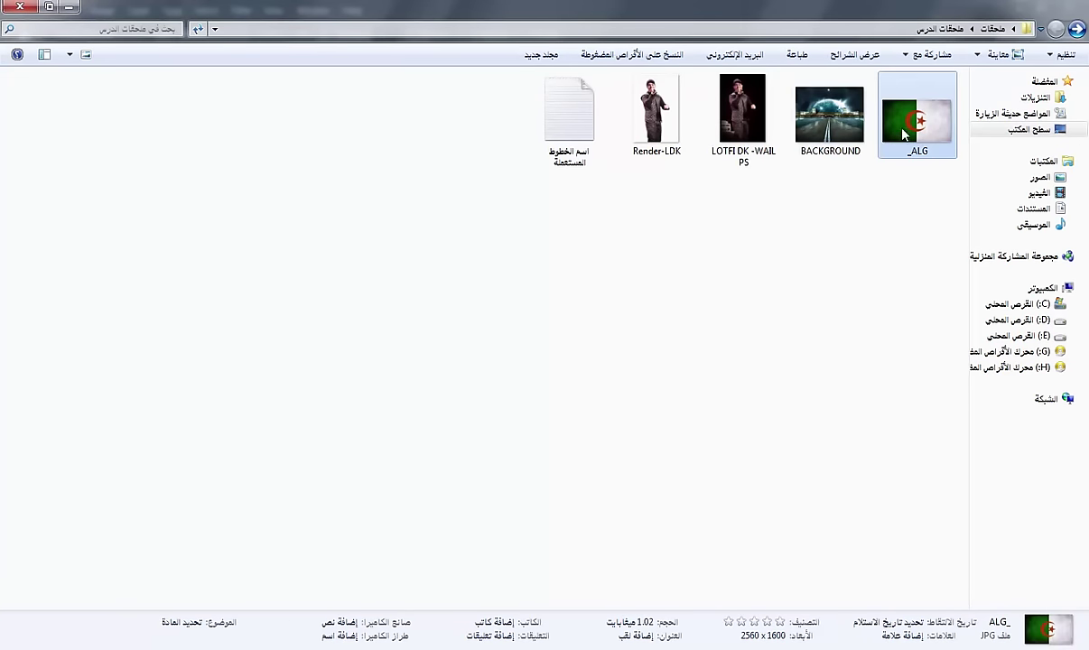
{"action": "mouse_move", "coordinate": [904, 146]}
{"action": "left_mouse_down"}
{"action": "mouse_move", "coordinate": [700, 646]}
{"action": "mouse_move", "coordinate": [485, 437]}
{"action": "left_mouse_up"}
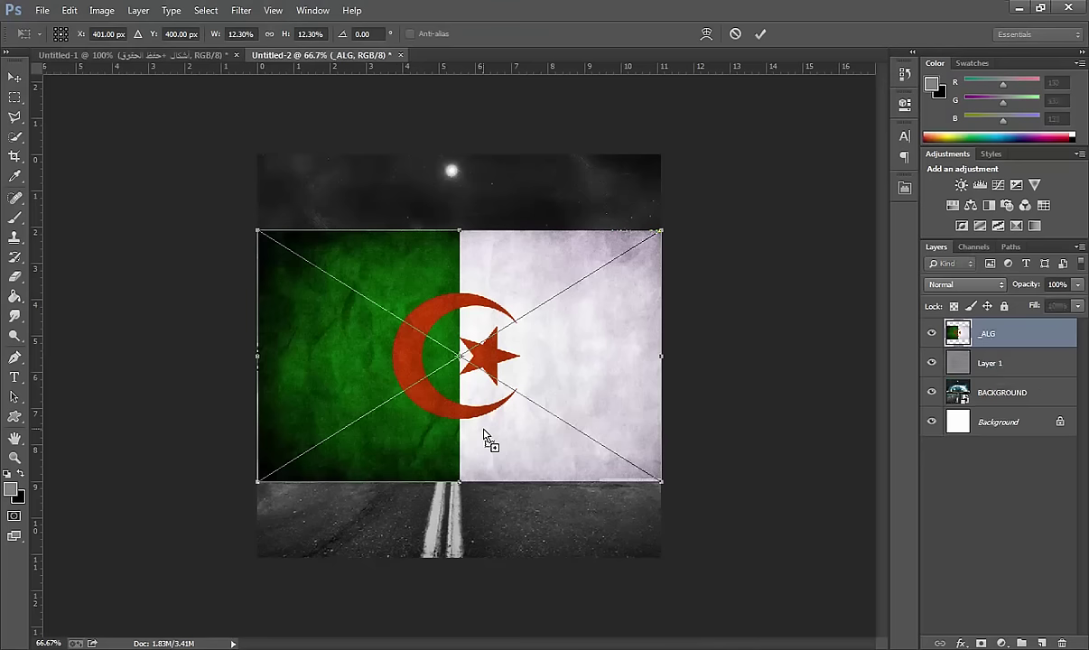
{"action": "left_click", "coordinate": [269, 34]}
{"action": "key", "text": "shift+Up"}
{"action": "key", "text": "shift+Up"}
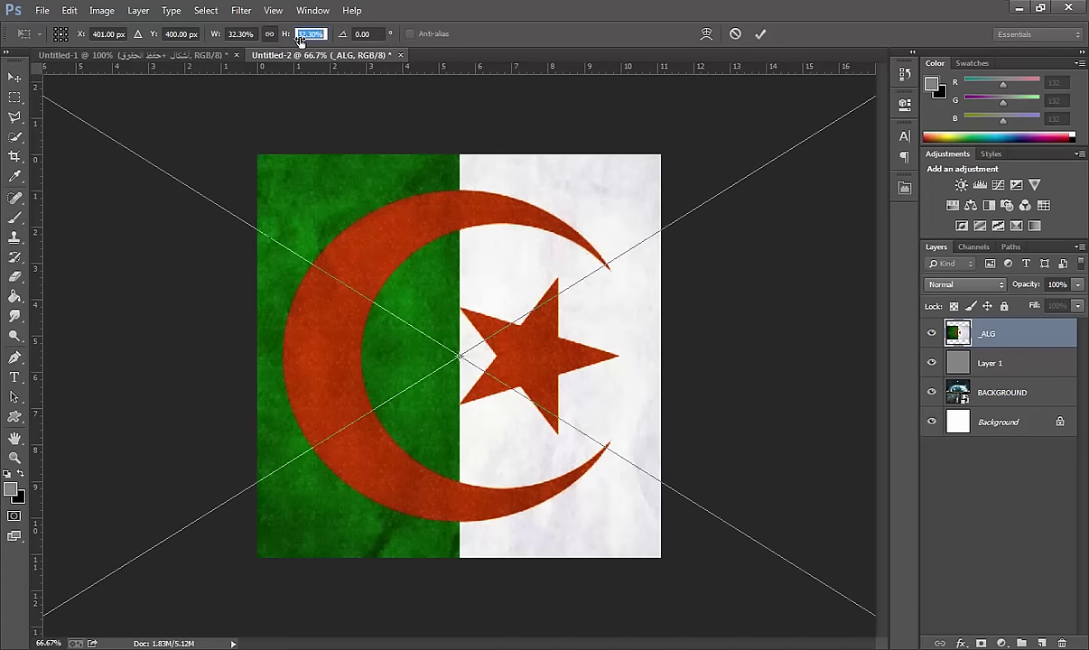
{"action": "mouse_move", "coordinate": [299, 40]}
{"action": "left_mouse_down"}
{"action": "mouse_move", "coordinate": [249, 89]}
{"action": "mouse_move", "coordinate": [193, 104]}
{"action": "left_mouse_up"}
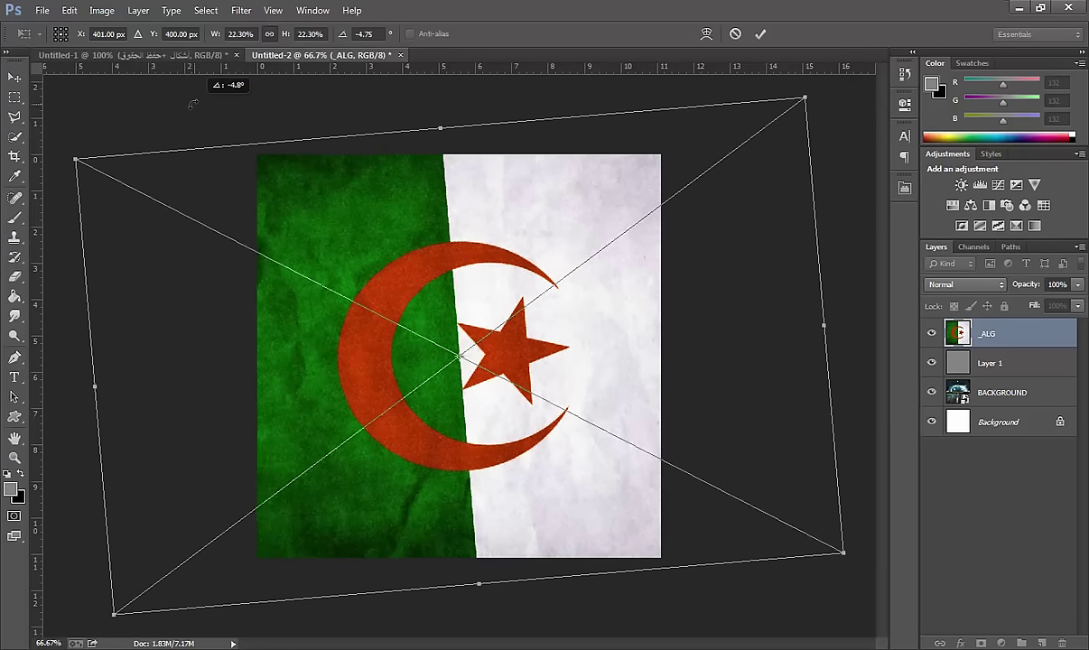
{"action": "key", "text": "Return"}
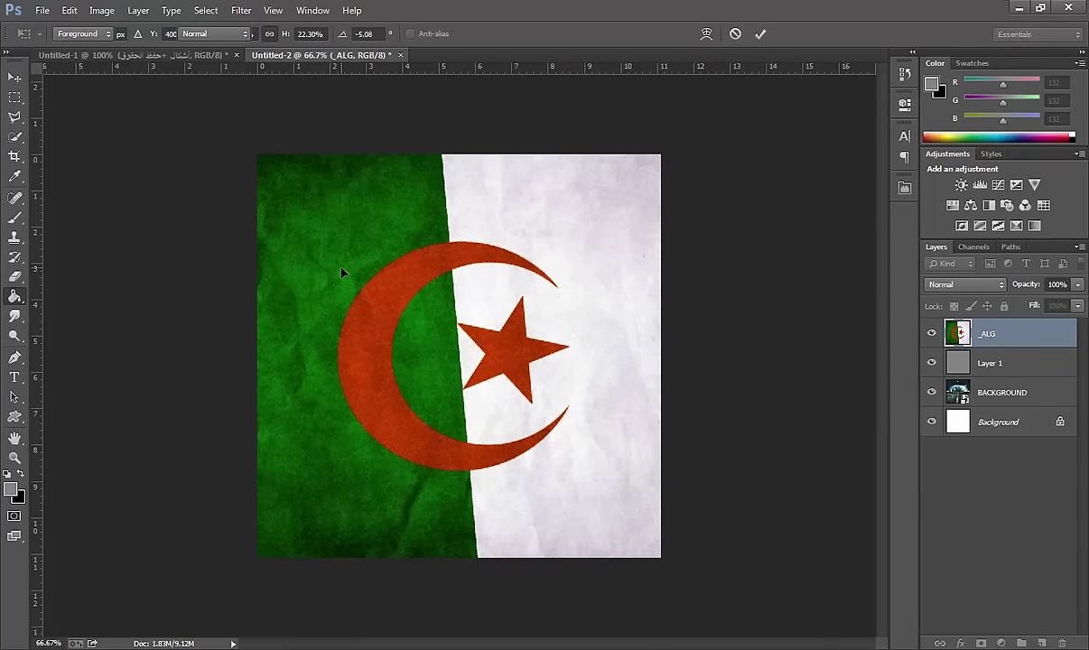
Step: Blend the _ALG flag in Overlay mode and nudge it slightly upward
{"action": "left_click", "coordinate": [960, 284]}
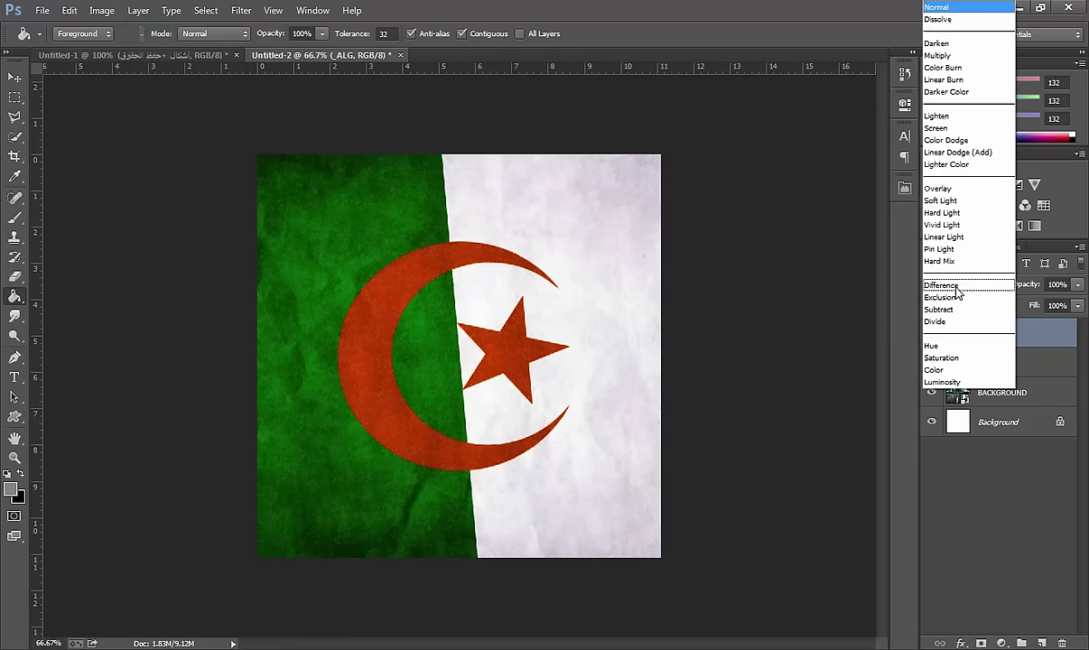
{"action": "left_click", "coordinate": [944, 177]}
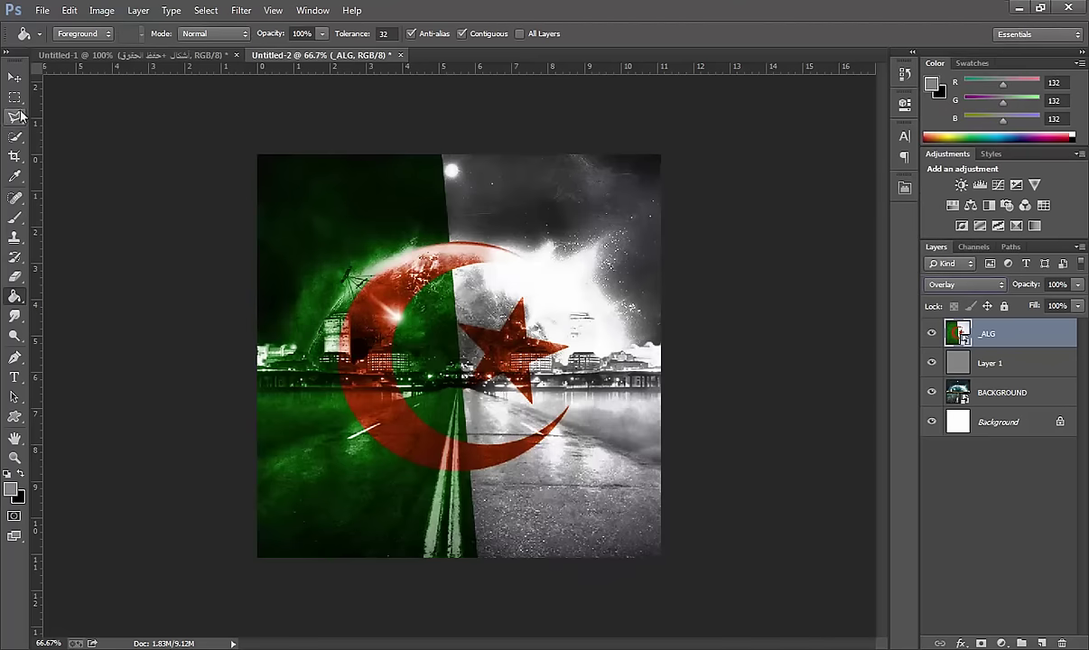
{"action": "left_click", "coordinate": [15, 78]}
{"action": "left_click_drag", "start_coordinate": [403, 301], "coordinate": [402, 292]}
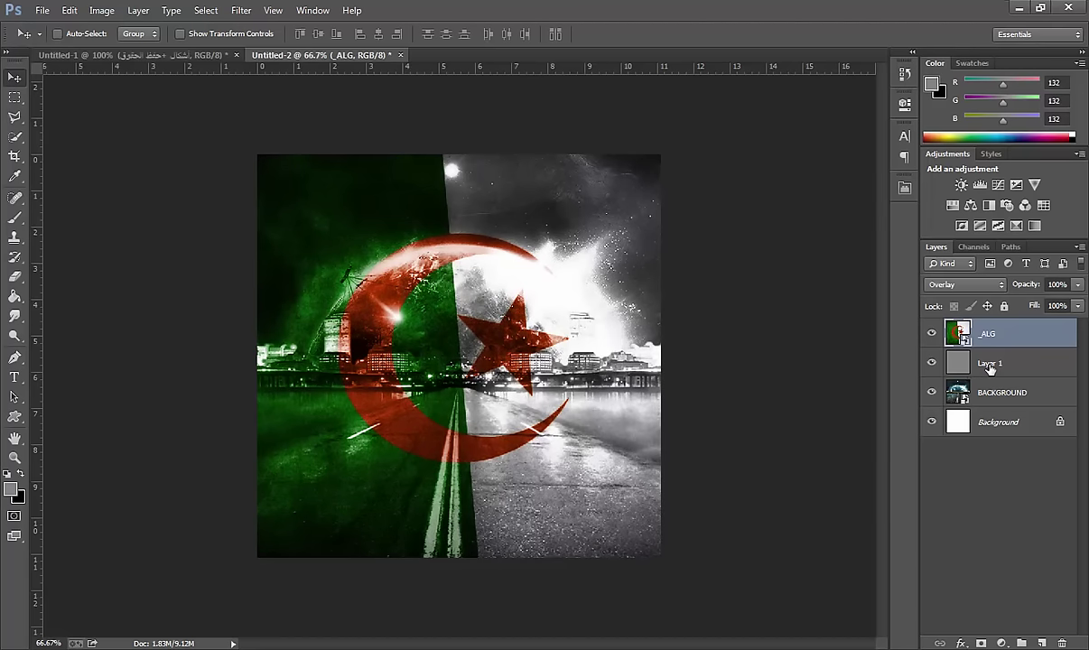
Step: Group the flag, grey Layer 1 and BACKGROUND layers into a group named الخلفية
{"action": "left_click", "coordinate": [990, 364], "text": "shift"}
{"action": "left_click", "coordinate": [993, 392], "text": "shift"}
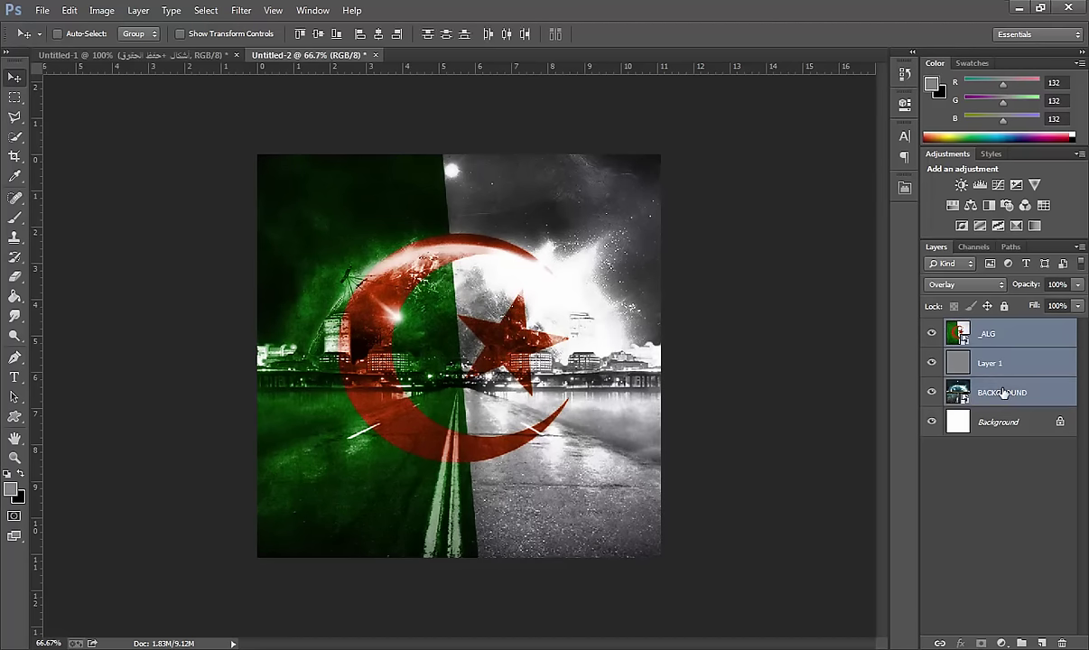
{"action": "left_click_drag", "start_coordinate": [1003, 349], "coordinate": [1022, 642]}
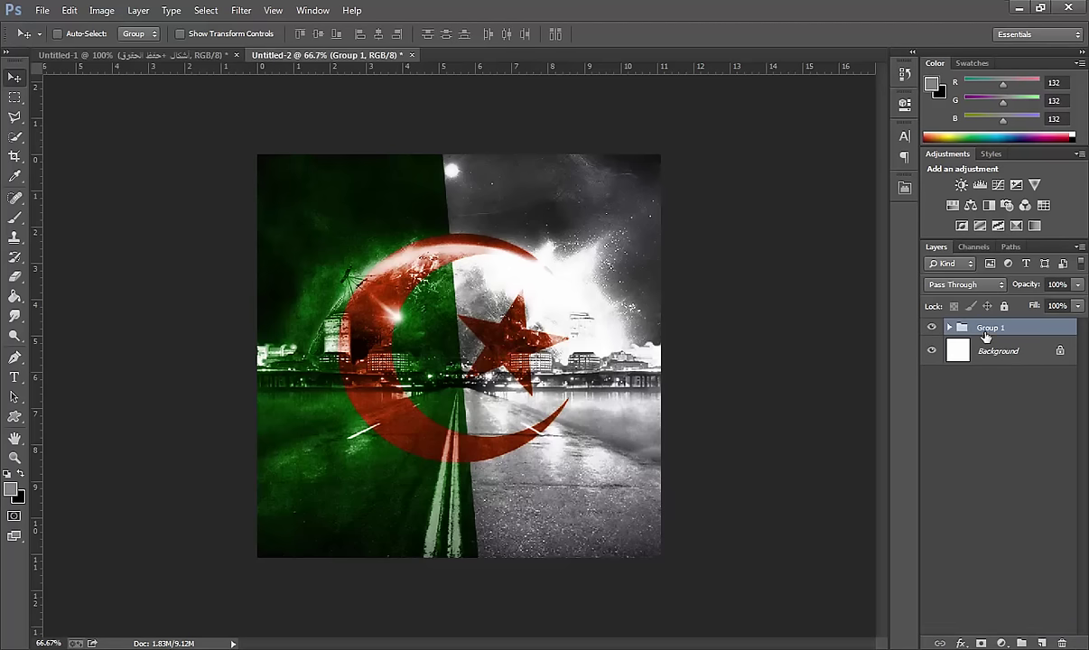
{"action": "double_click", "coordinate": [989, 328]}
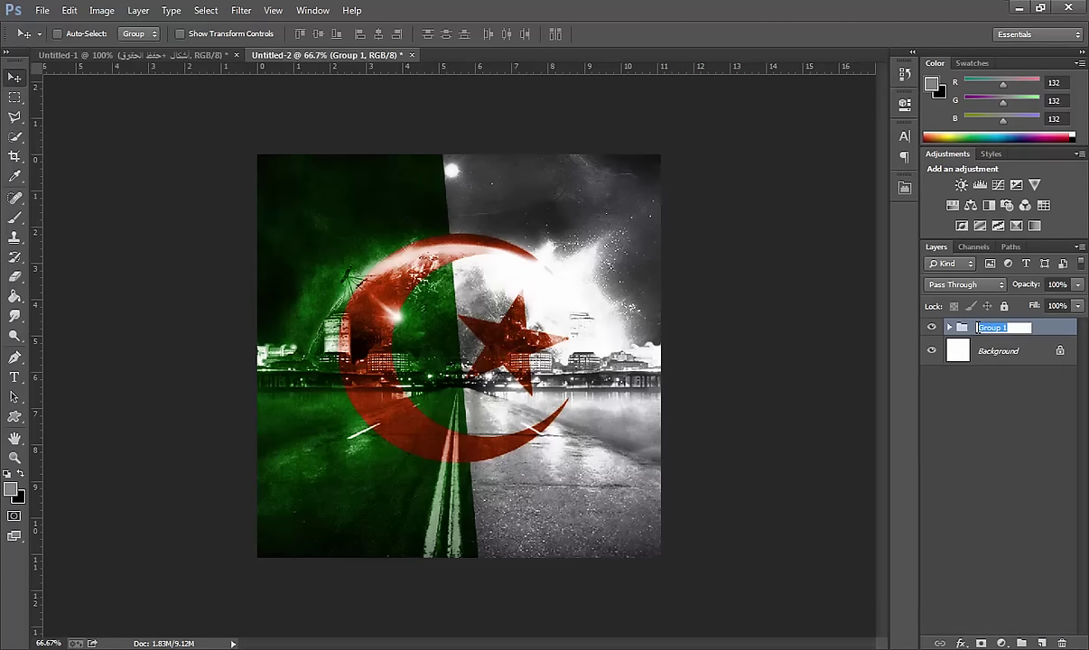
{"action": "key", "text": "BackSpace"}
{"action": "key", "text": "Return"}
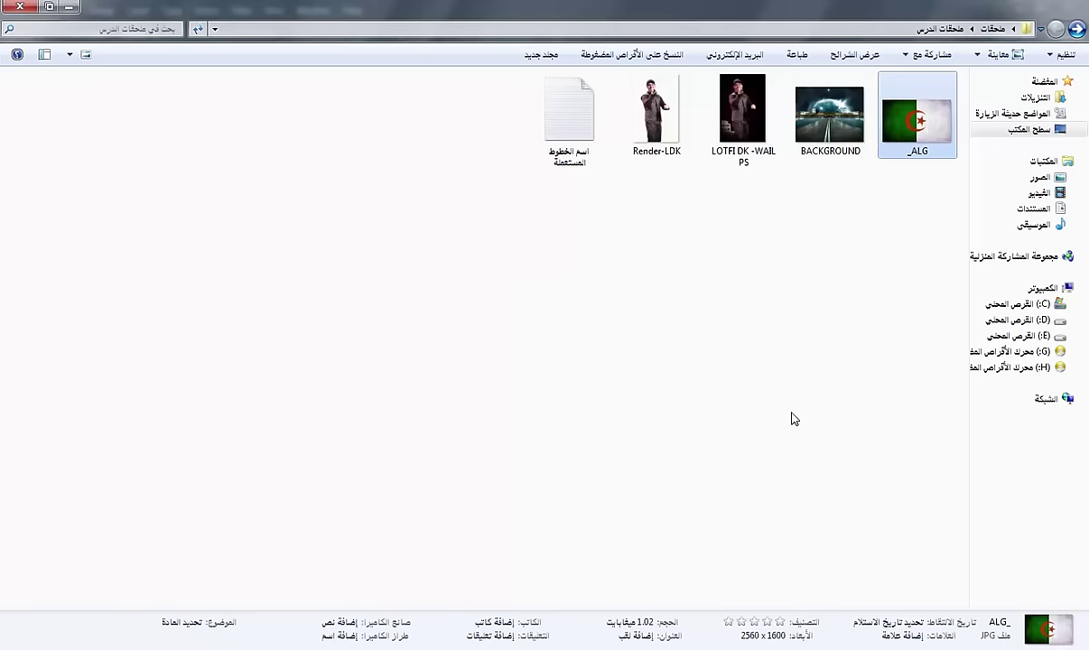
Step: Preview LOTFI DK -WAIL PS, then drag it onto Photoshop to open as a document
{"action": "left_click", "coordinate": [749, 134]}
{"action": "double_click", "coordinate": [749, 135]}
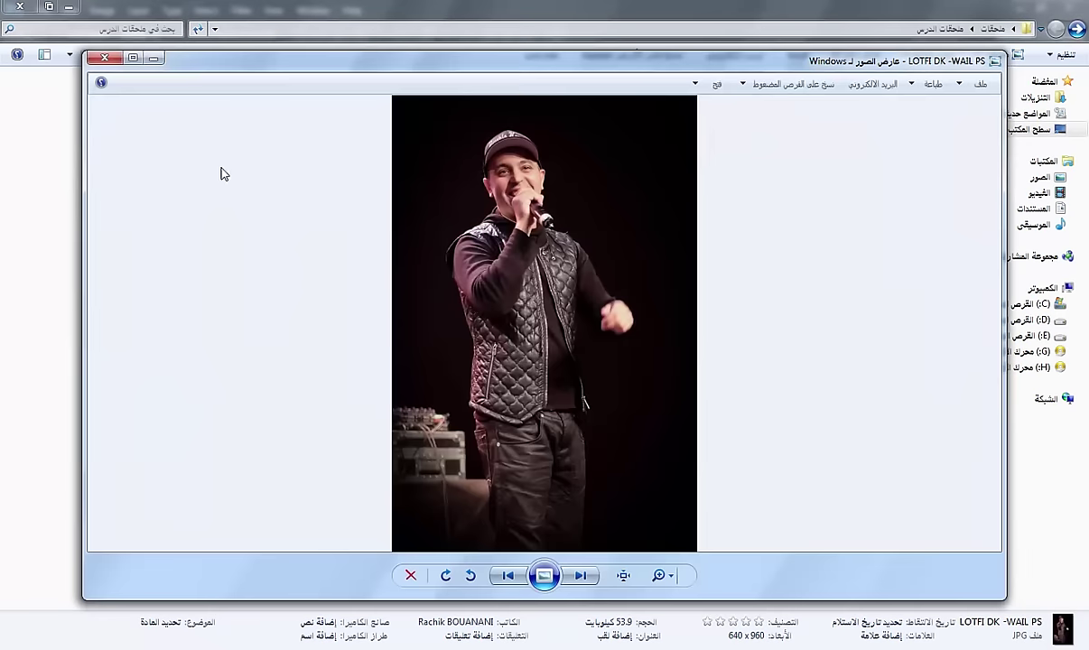
{"action": "left_click", "coordinate": [104, 61]}
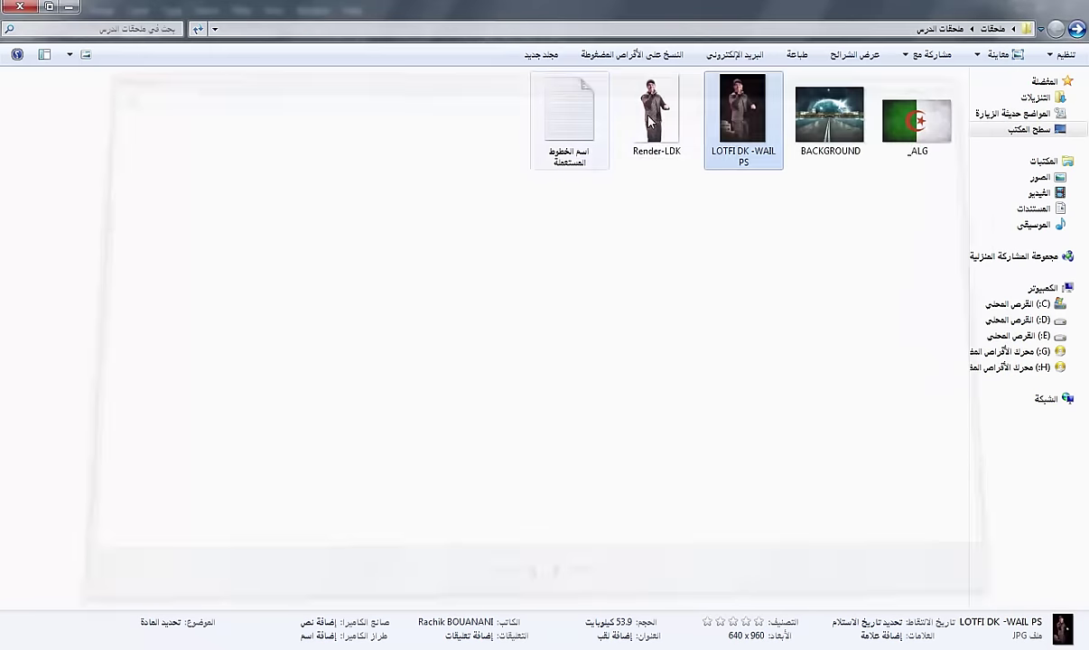
{"action": "mouse_move", "coordinate": [732, 117]}
{"action": "left_mouse_down"}
{"action": "mouse_move", "coordinate": [691, 632]}
{"action": "mouse_move", "coordinate": [456, 52]}
{"action": "left_mouse_up"}
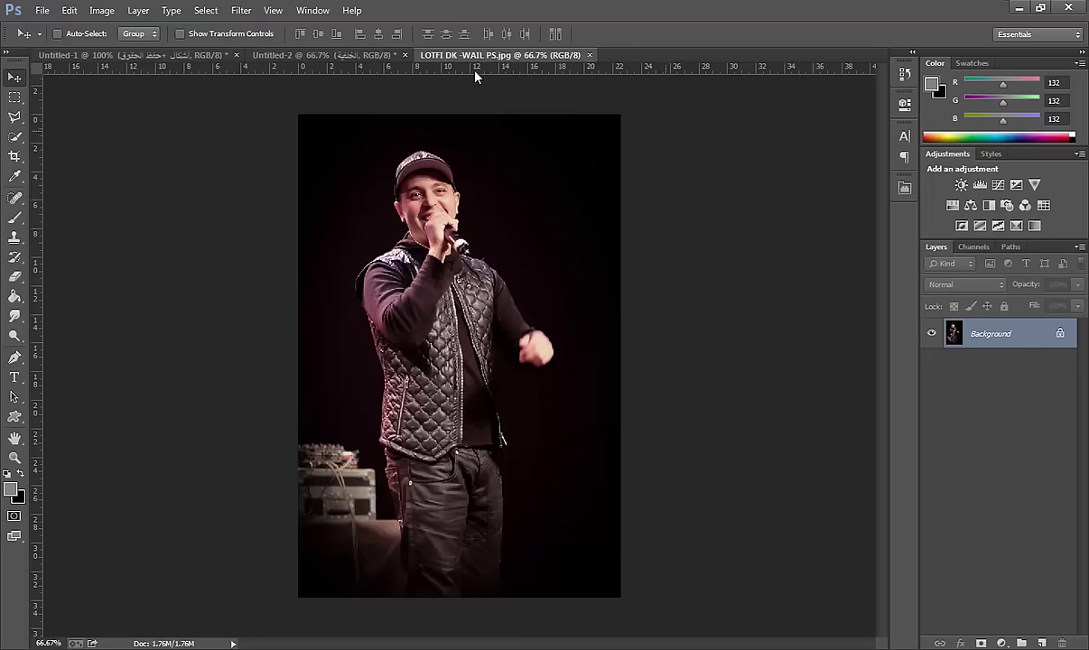
Step: Apply Topaz Detail 2's Bold Detail preset with Small Detail at -0.01
{"action": "left_click", "coordinate": [242, 10]}
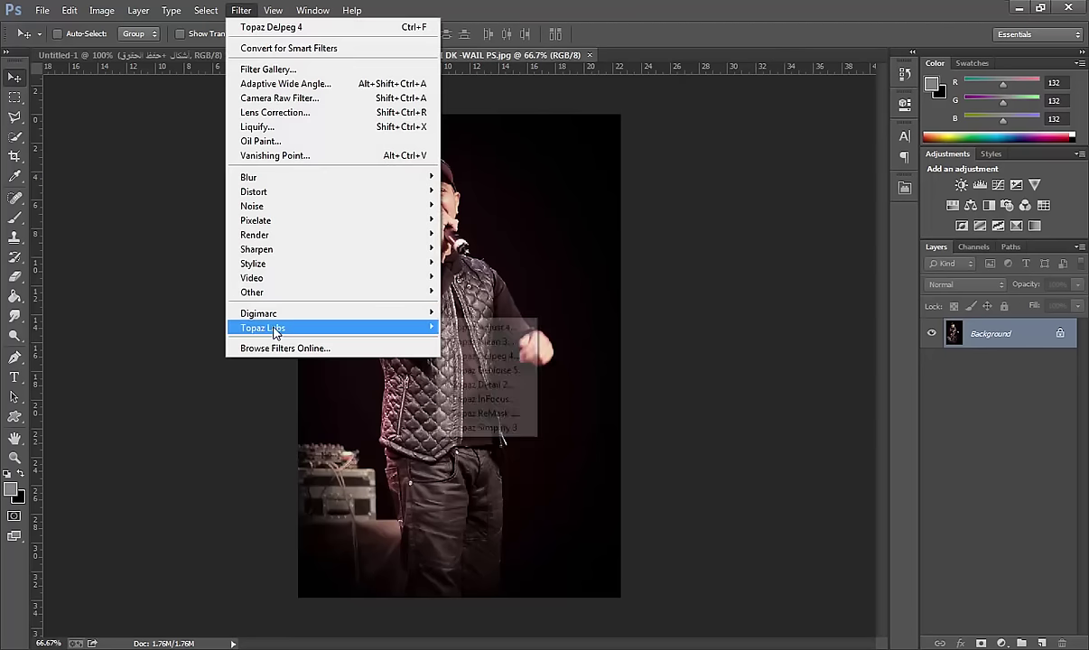
{"action": "mouse_move", "coordinate": [263, 328]}
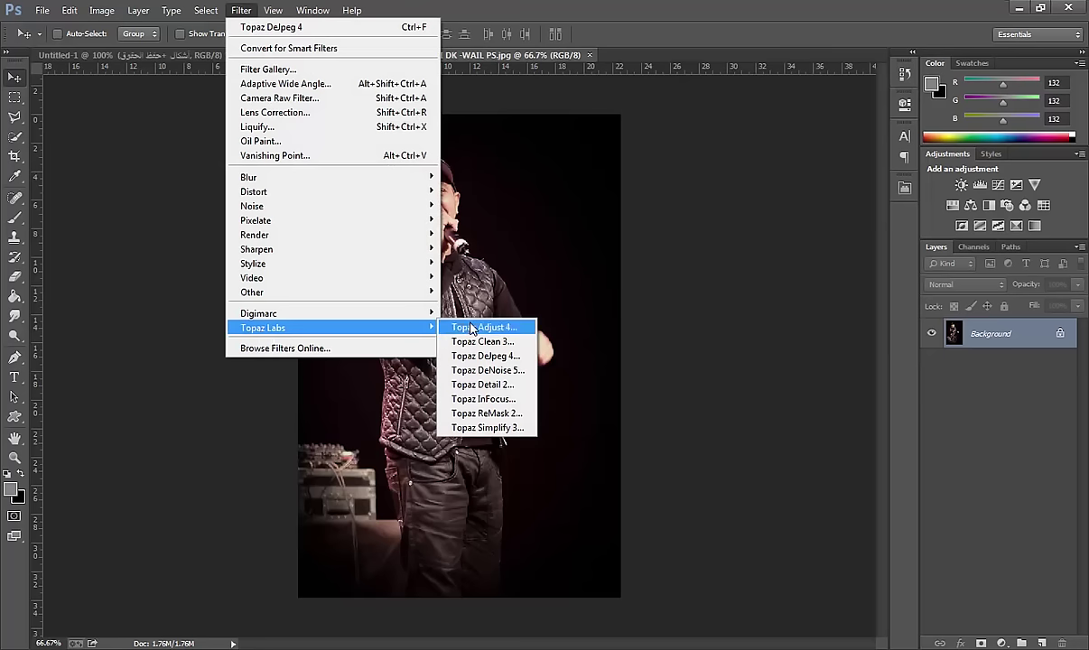
{"action": "left_click", "coordinate": [471, 391]}
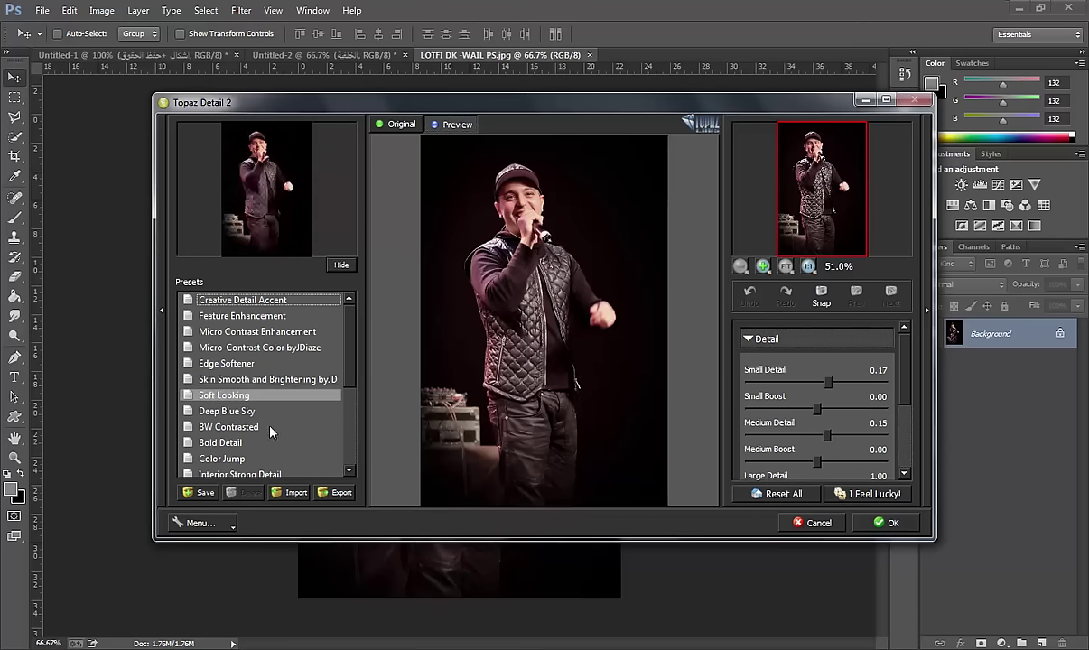
{"action": "left_click", "coordinate": [233, 443]}
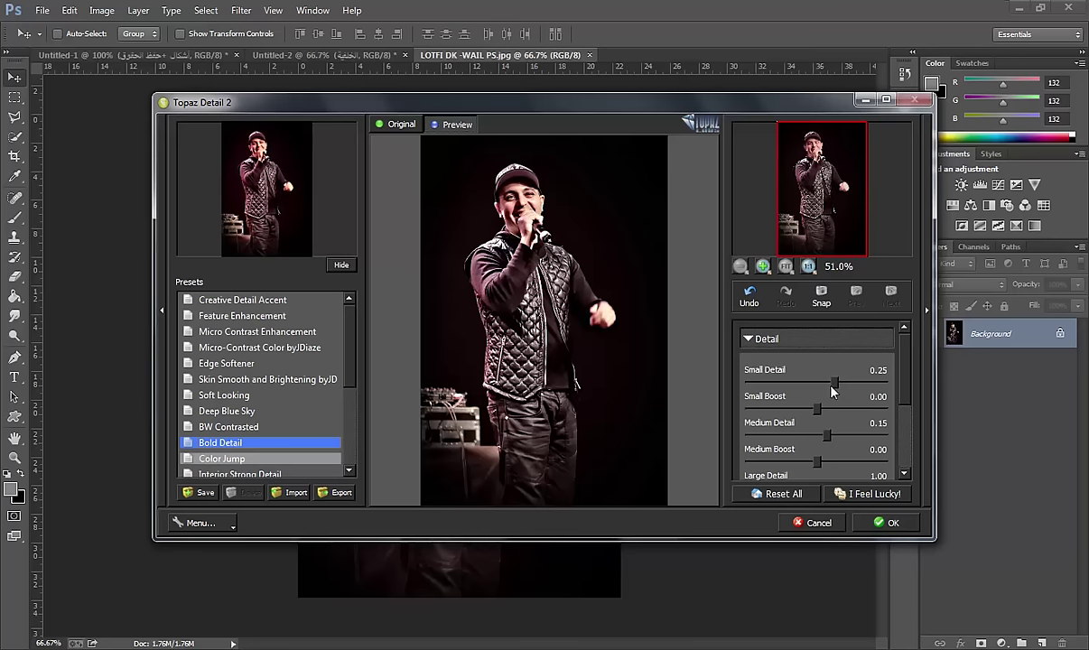
{"action": "left_click_drag", "start_coordinate": [837, 386], "coordinate": [819, 389]}
{"action": "key", "text": "Return"}
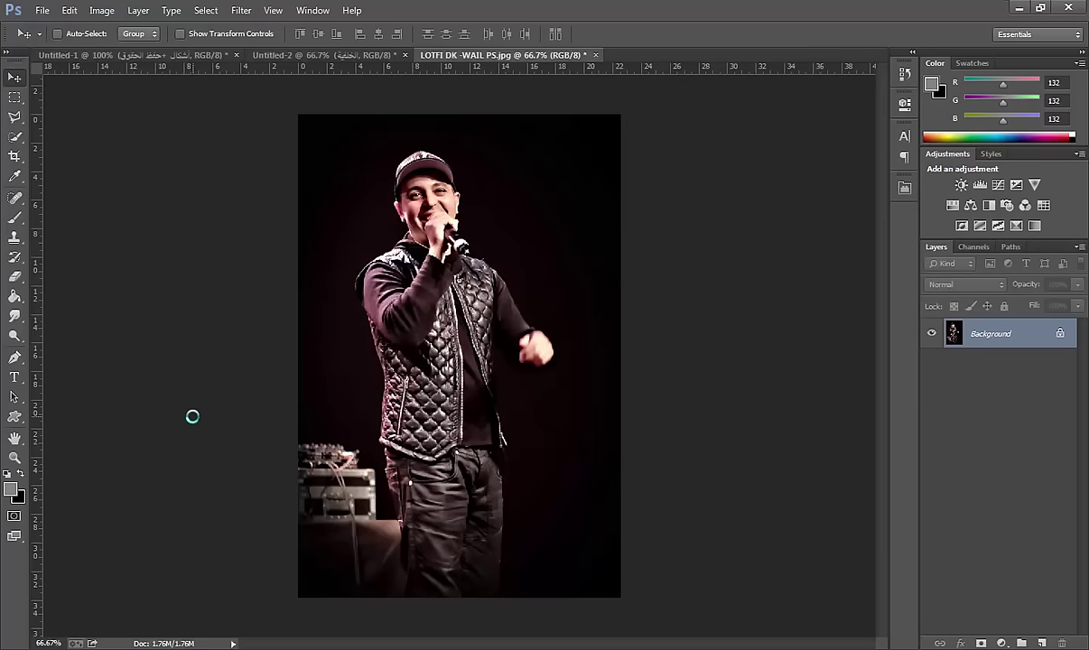
Step: Zoom in and convert the locked Background into editable Layer 0
{"action": "left_click", "coordinate": [15, 458]}
{"action": "left_click", "coordinate": [368, 34]}
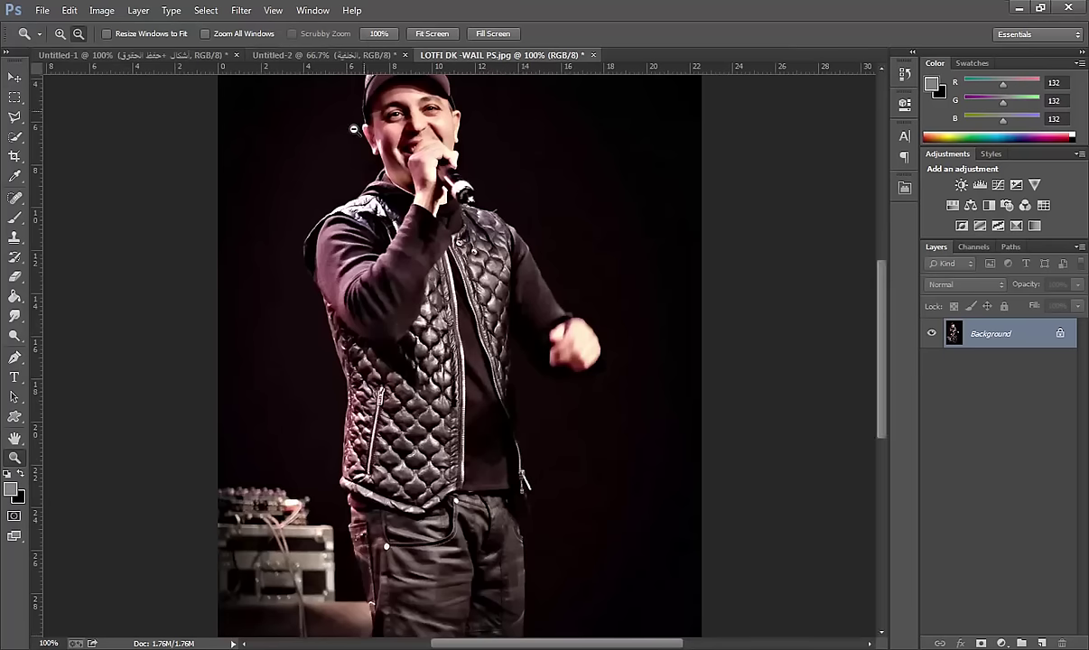
{"action": "scroll", "coordinate": [348, 129], "scroll_direction": "up", "scroll_amount": 1}
{"action": "scroll", "coordinate": [338, 131], "scroll_direction": "down", "scroll_amount": 1}
{"action": "scroll", "coordinate": [334, 133], "scroll_direction": "down", "scroll_amount": 1}
{"action": "scroll", "coordinate": [325, 136], "scroll_direction": "down", "scroll_amount": 1}
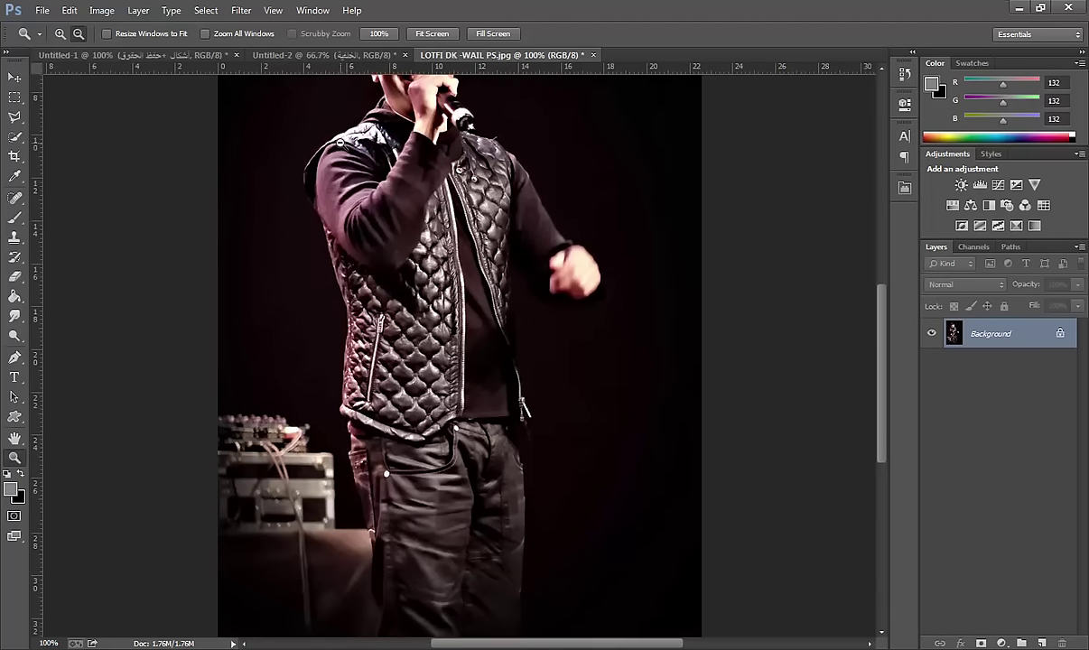
{"action": "scroll", "coordinate": [452, 344], "scroll_direction": "down", "scroll_amount": 1}
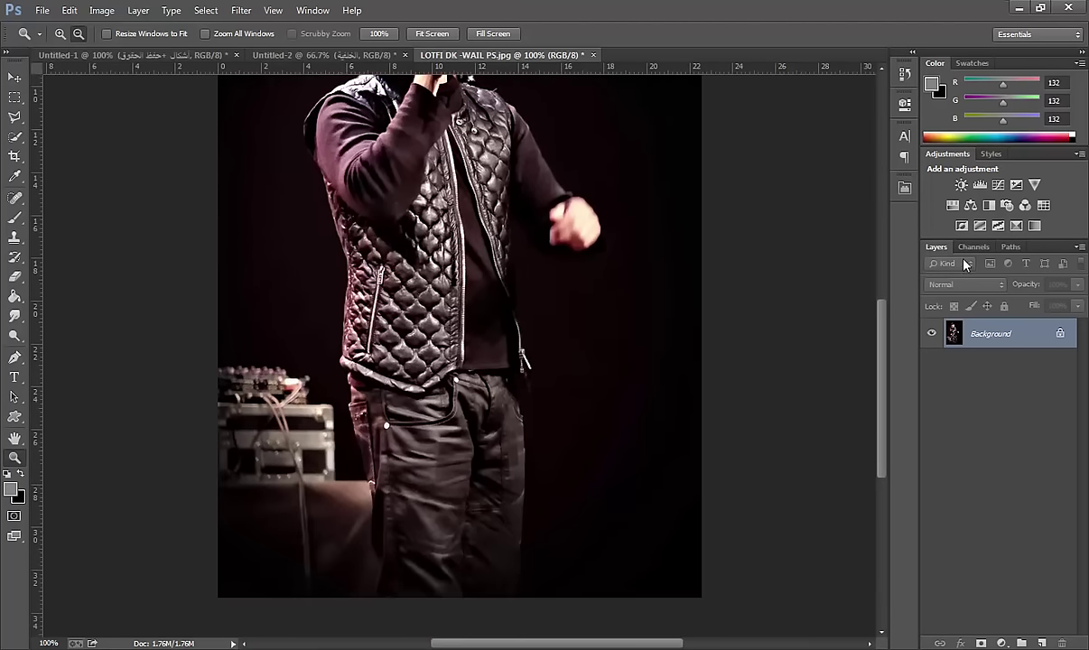
{"action": "double_click", "coordinate": [1059, 334]}
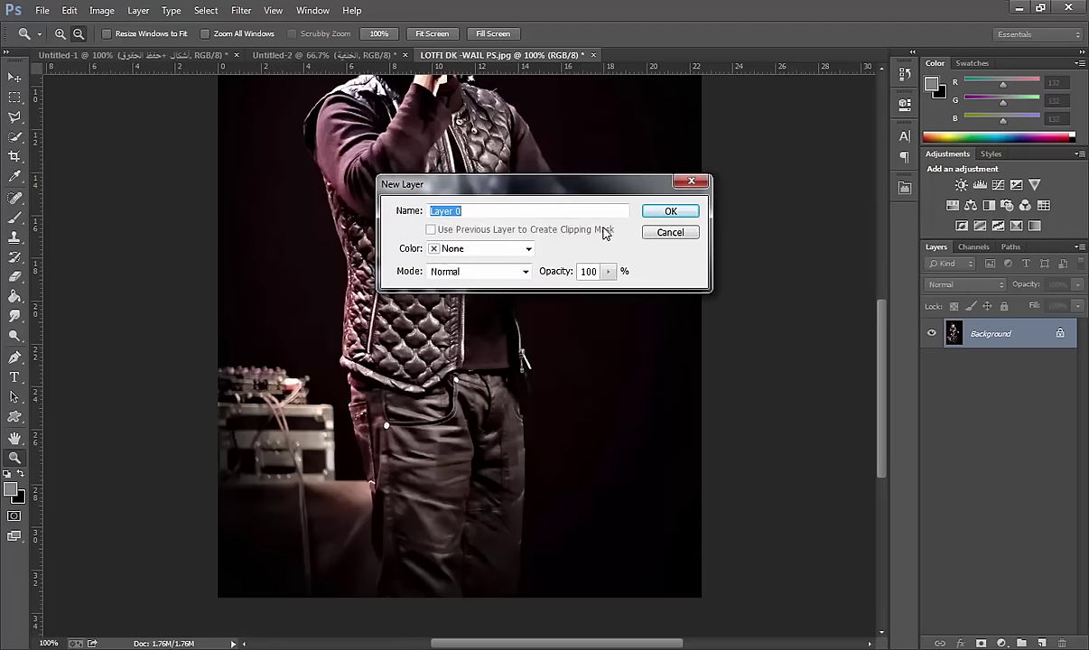
{"action": "left_click", "coordinate": [665, 215]}
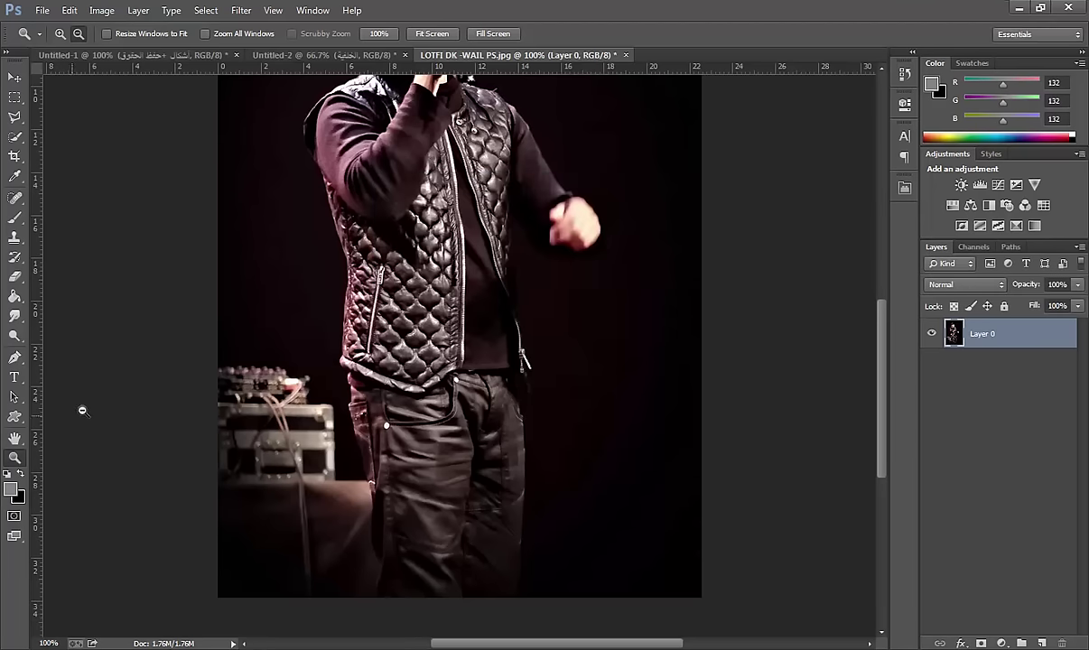
Step: Zoom the singer photo to 200% with the Pen tool ready for tracing
{"action": "scroll", "coordinate": [64, 307], "scroll_direction": "down", "scroll_amount": 2}
{"action": "left_click", "coordinate": [15, 358]}
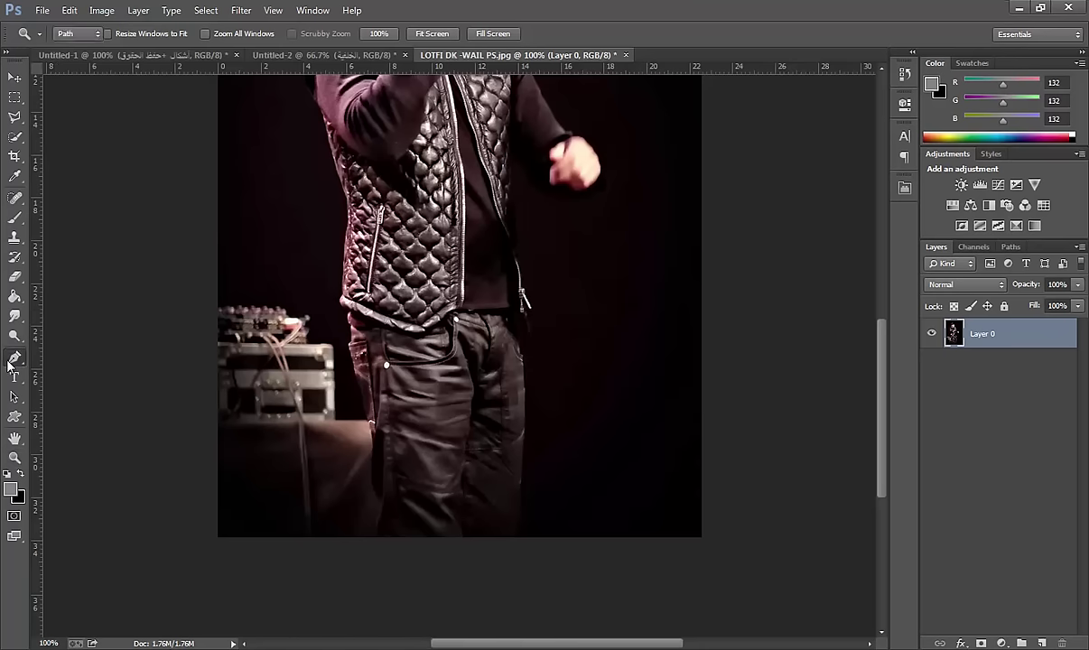
{"action": "scroll", "coordinate": [465, 515], "scroll_direction": "down", "scroll_amount": 1}
{"action": "scroll", "coordinate": [472, 522], "scroll_direction": "down", "scroll_amount": 1}
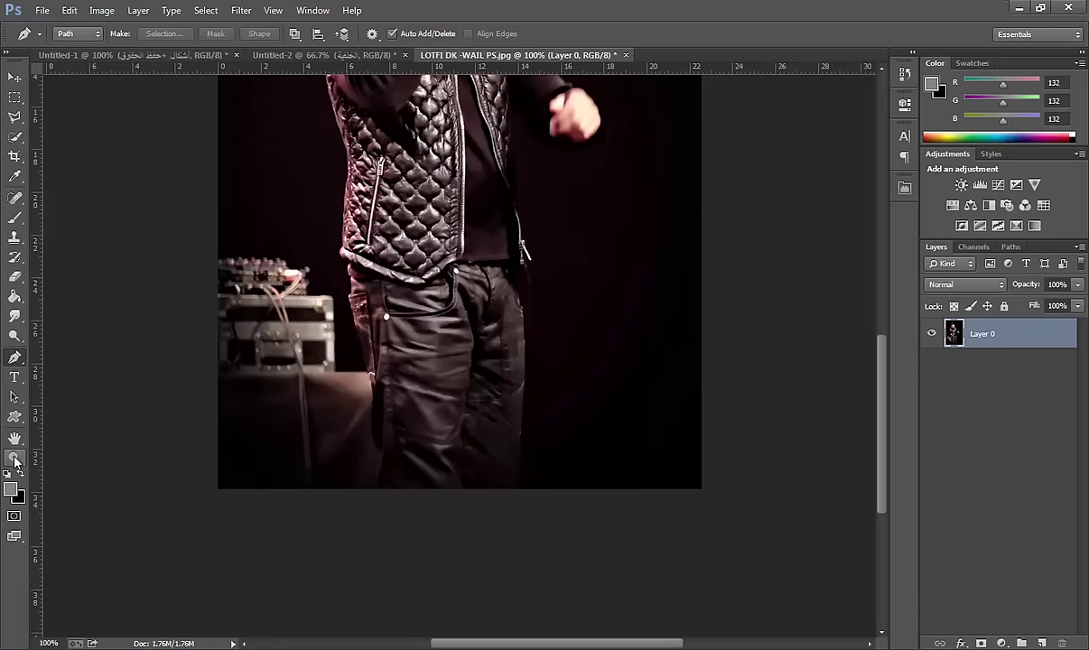
{"action": "left_click", "coordinate": [15, 457]}
{"action": "left_click", "coordinate": [470, 441]}
{"action": "left_click", "coordinate": [59, 33]}
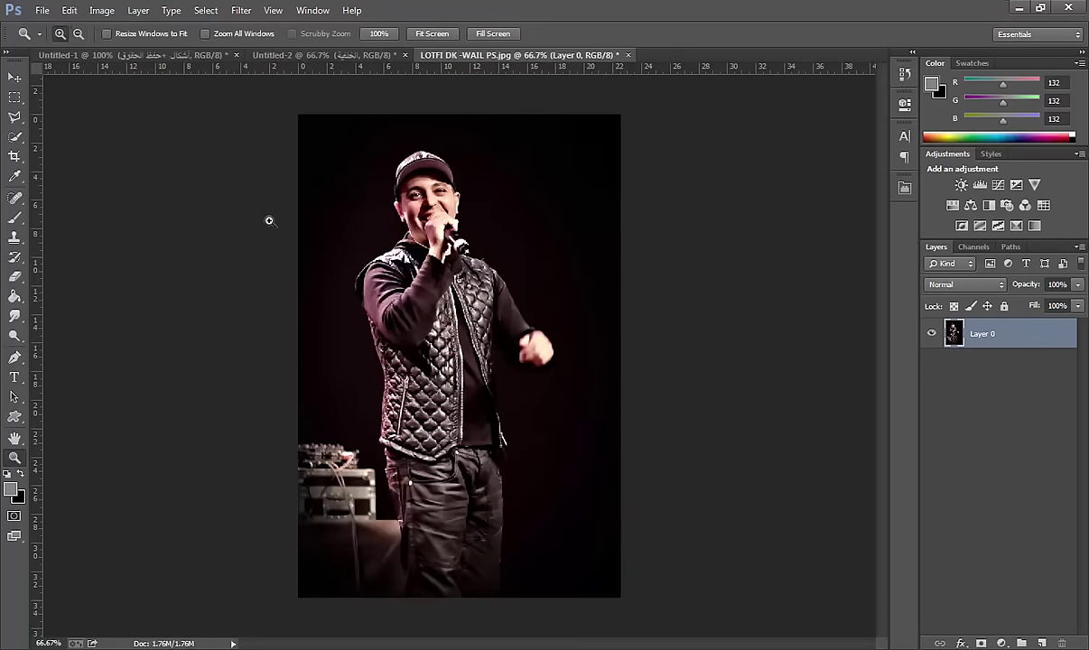
{"action": "left_click", "coordinate": [514, 548]}
{"action": "scroll", "coordinate": [478, 524], "scroll_direction": "down", "scroll_amount": 2}
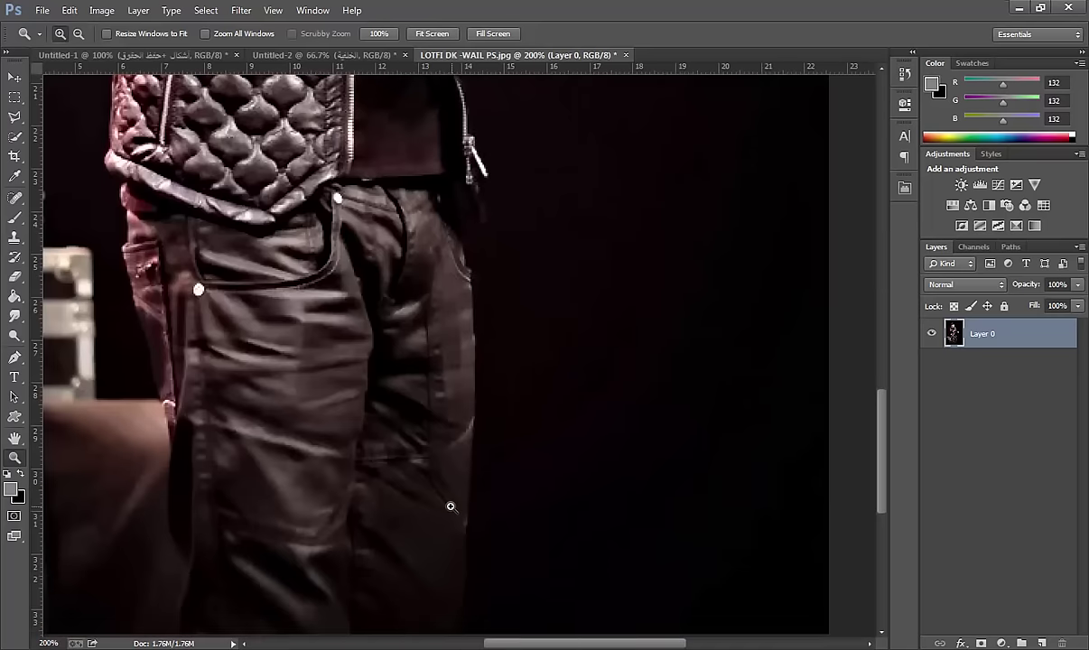
{"action": "scroll", "coordinate": [452, 506], "scroll_direction": "down", "scroll_amount": 1}
{"action": "left_click", "coordinate": [16, 362]}
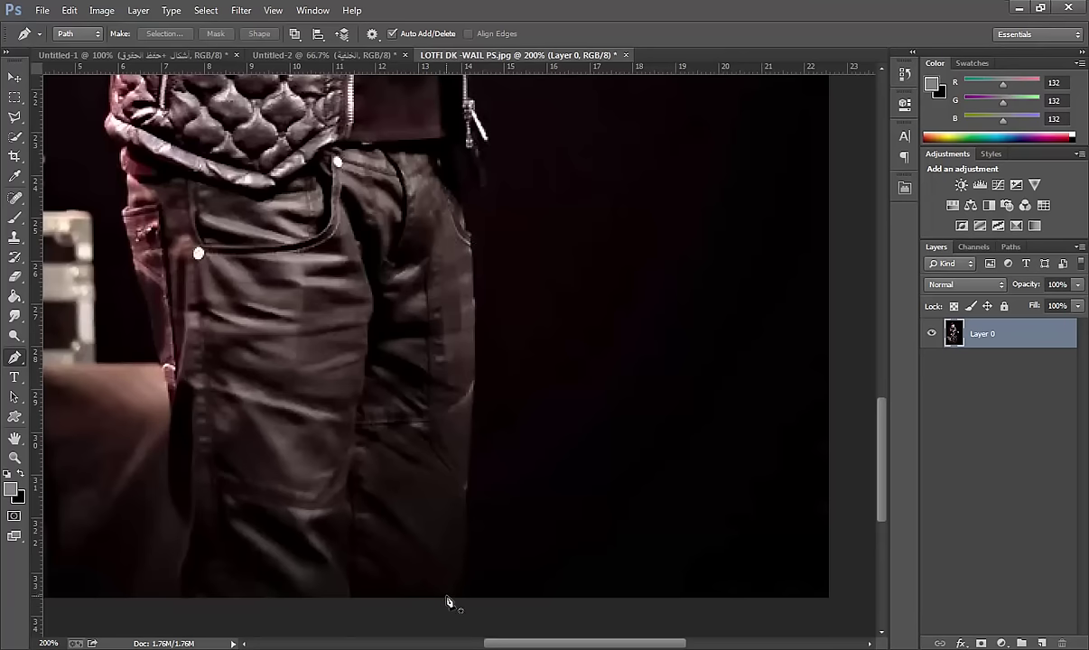
Step: Trace a closed pen path around the dark background right of the singer's legs
{"action": "left_click", "coordinate": [445, 602]}
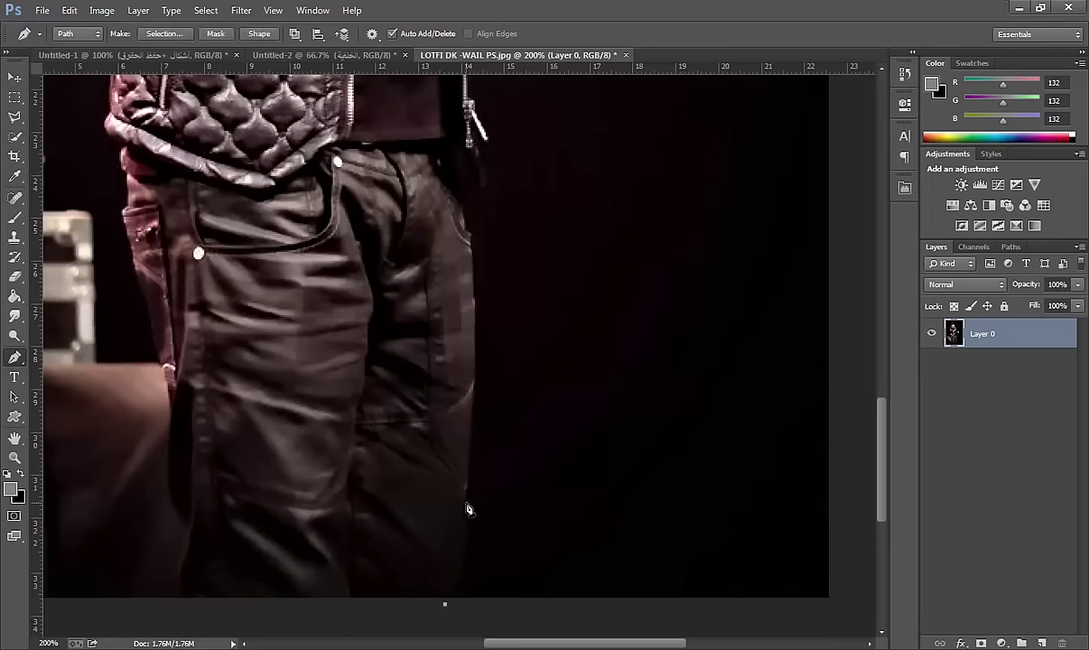
{"action": "left_click_drag", "start_coordinate": [464, 503], "coordinate": [468, 415]}
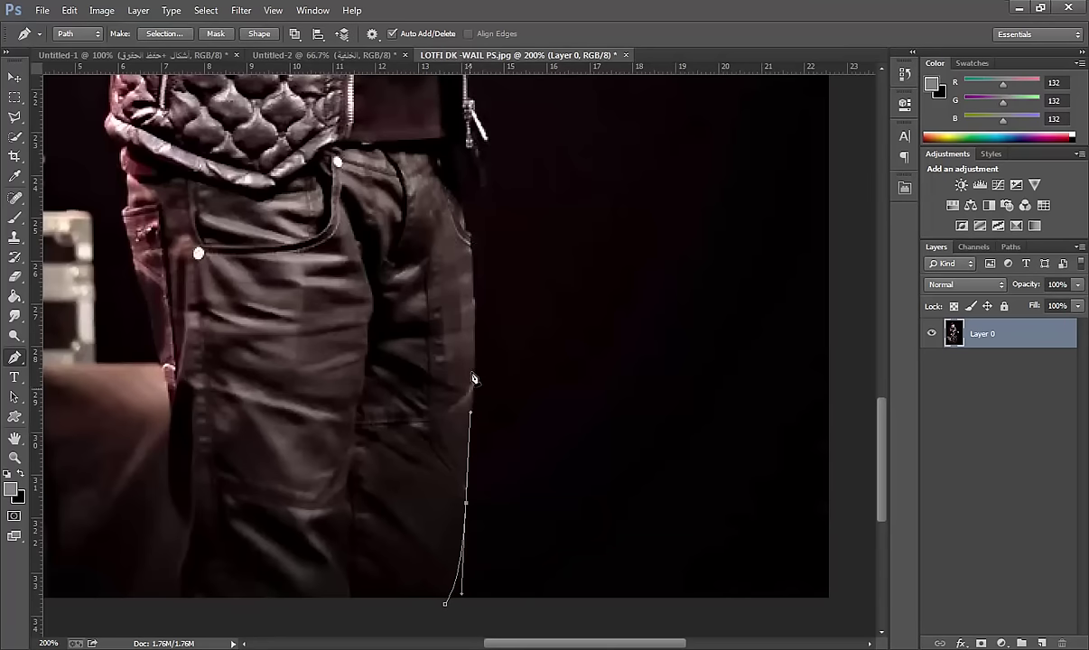
{"action": "left_click_drag", "start_coordinate": [474, 346], "coordinate": [476, 314]}
{"action": "left_click", "coordinate": [473, 304]}
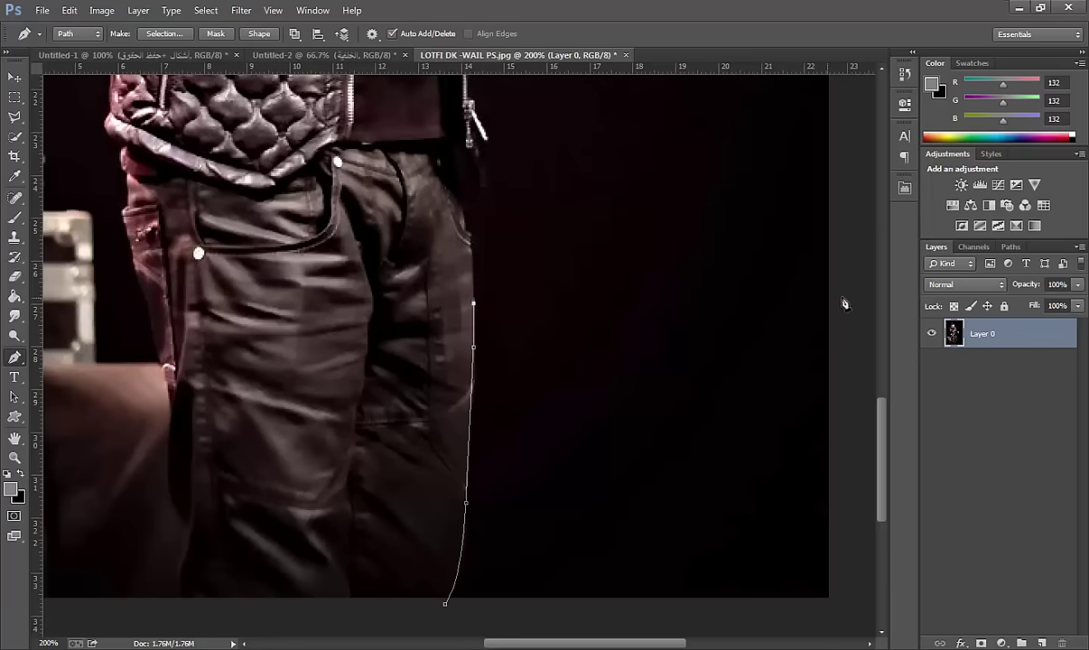
{"action": "left_click", "coordinate": [857, 295]}
{"action": "left_click", "coordinate": [843, 613]}
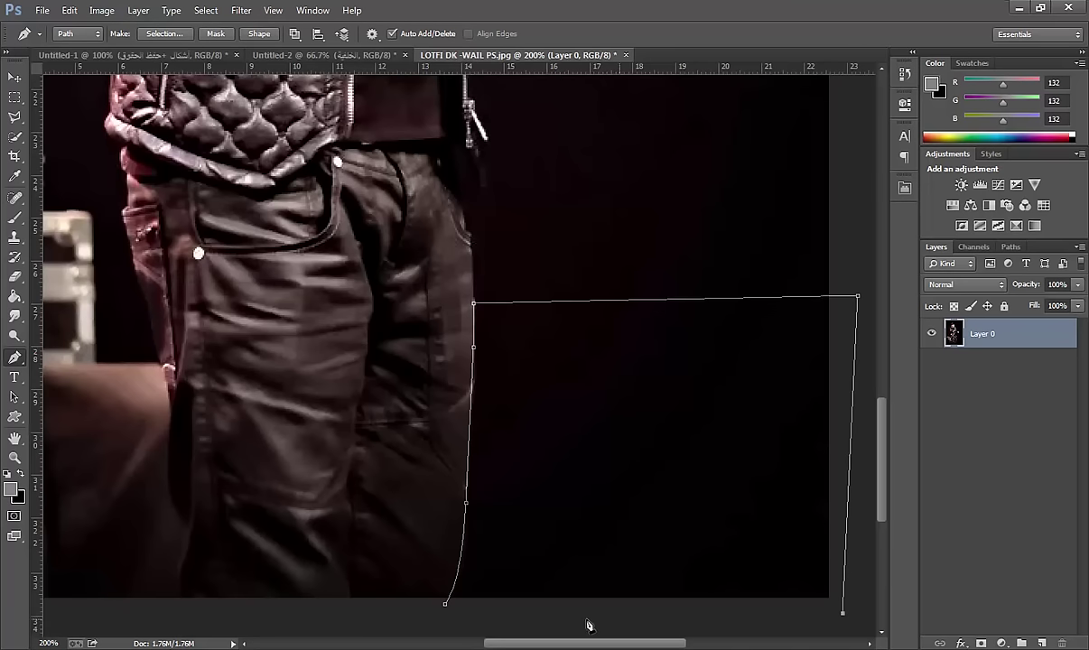
{"action": "left_click", "coordinate": [445, 604]}
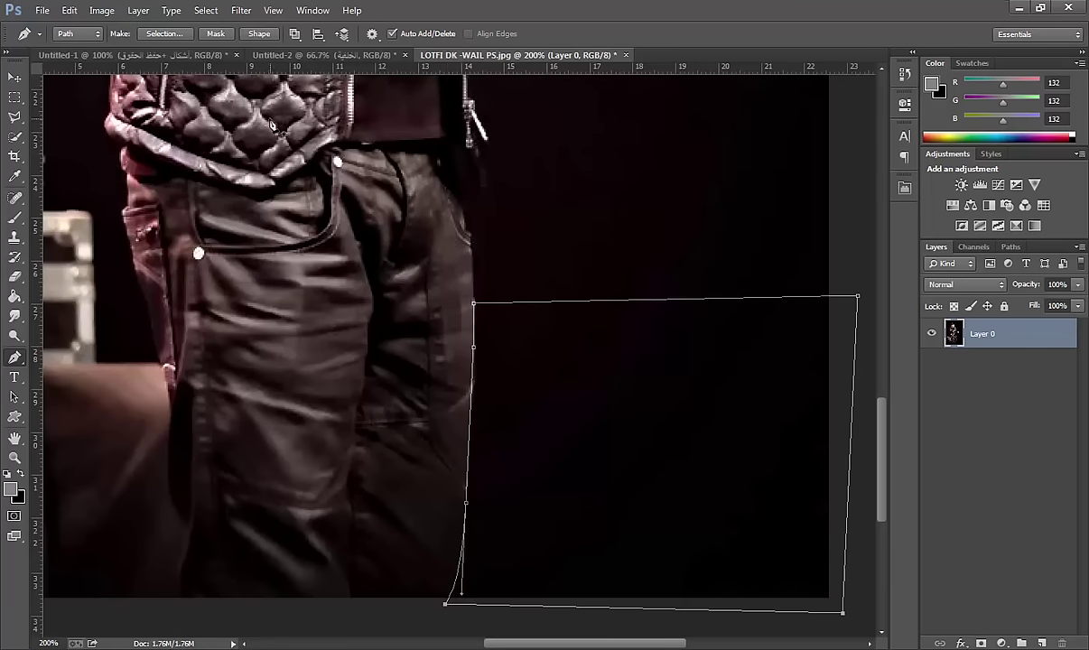
Step: Turn the path into a selection, delete that background, and deselect
{"action": "left_click", "coordinate": [162, 34]}
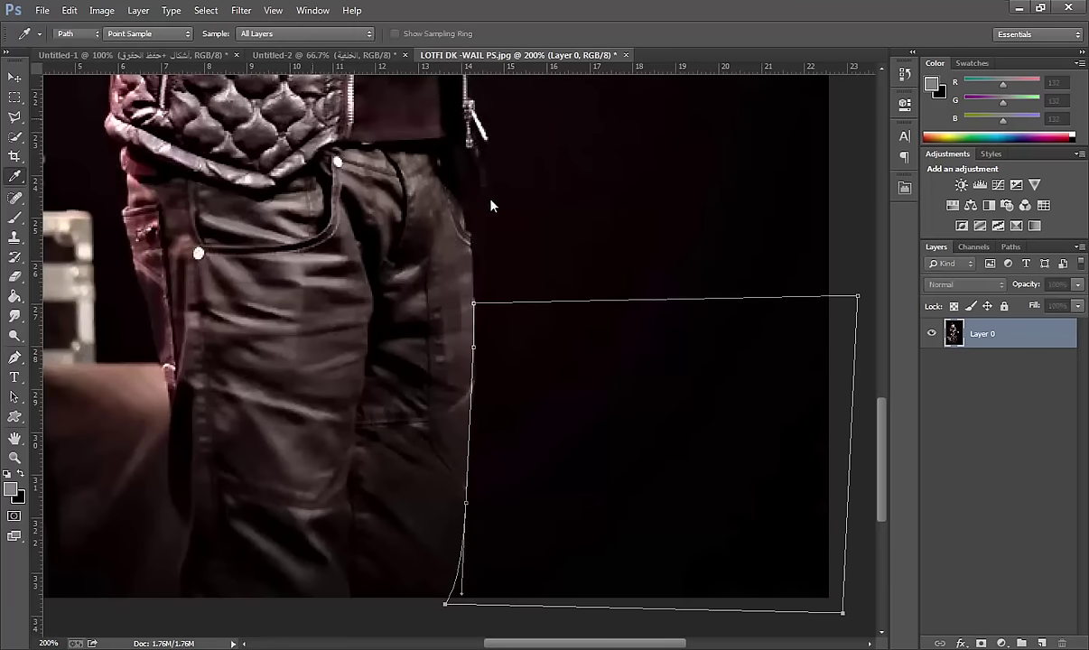
{"action": "left_click", "coordinate": [633, 198]}
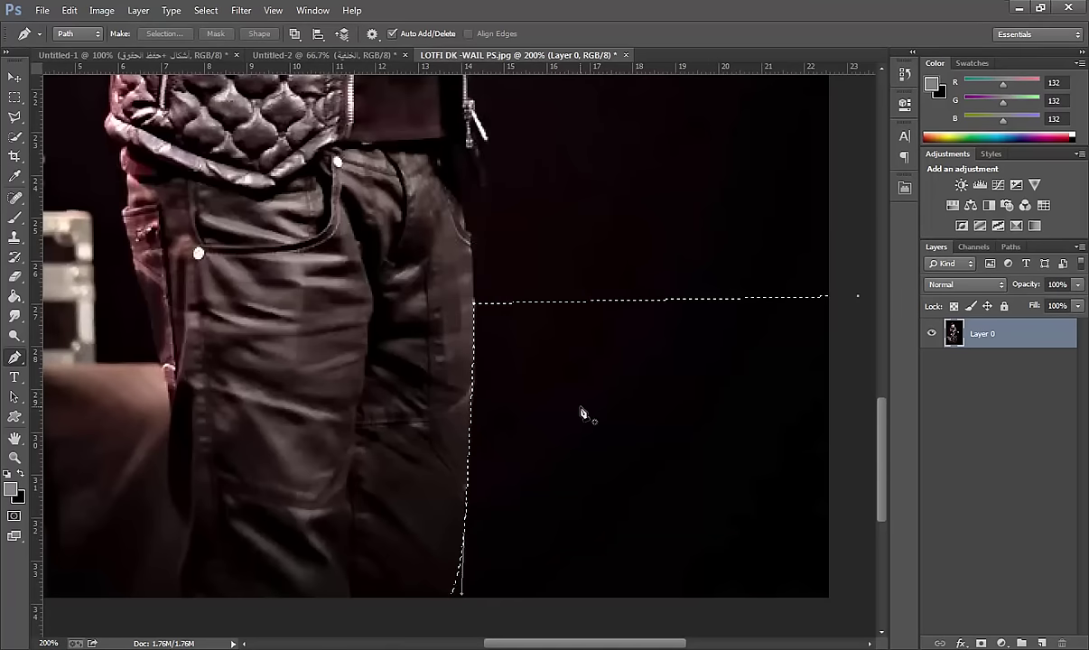
{"action": "key", "text": "Delete"}
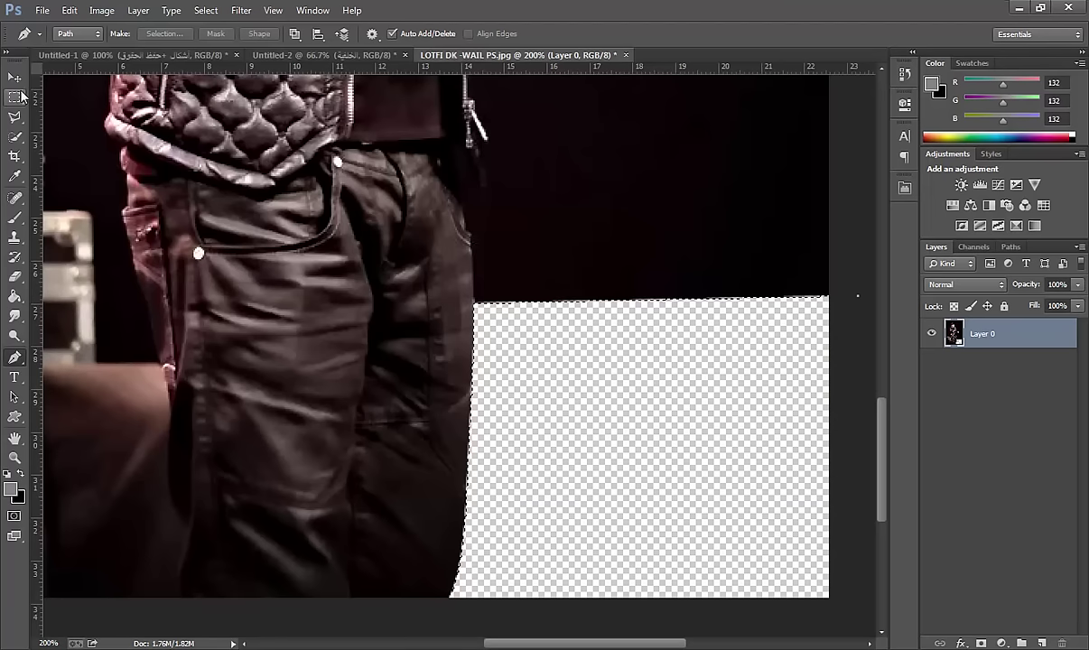
{"action": "left_click", "coordinate": [14, 97]}
{"action": "key", "text": "ctrl+d"}
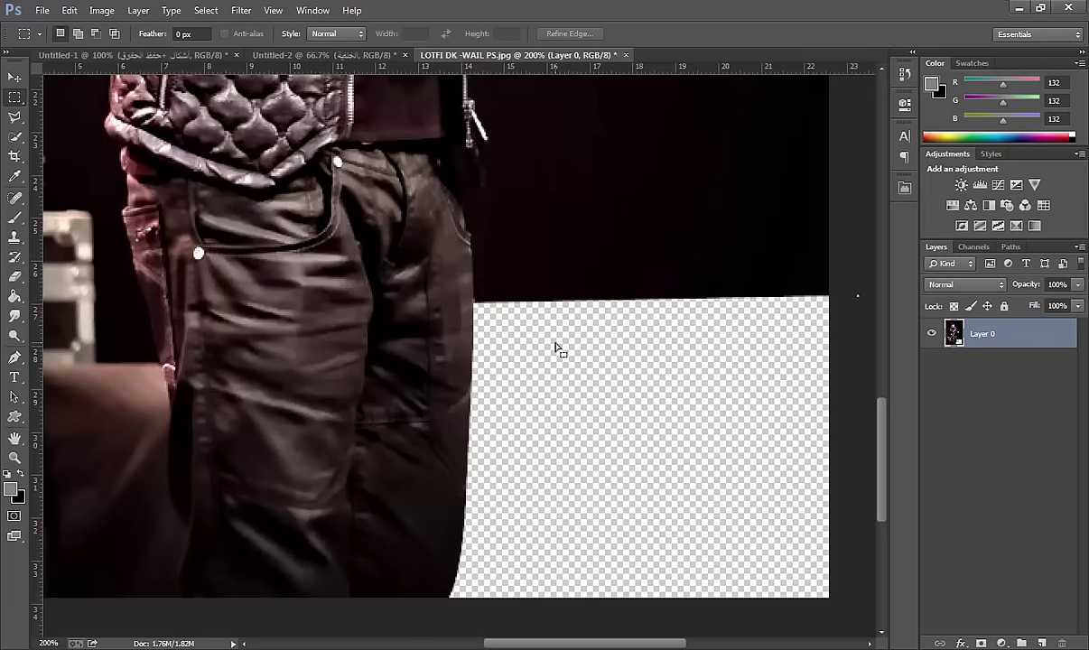
{"action": "scroll", "coordinate": [429, 281], "scroll_direction": "up", "scroll_amount": 3}
{"action": "scroll", "coordinate": [429, 281], "scroll_direction": "up", "scroll_amount": 2}
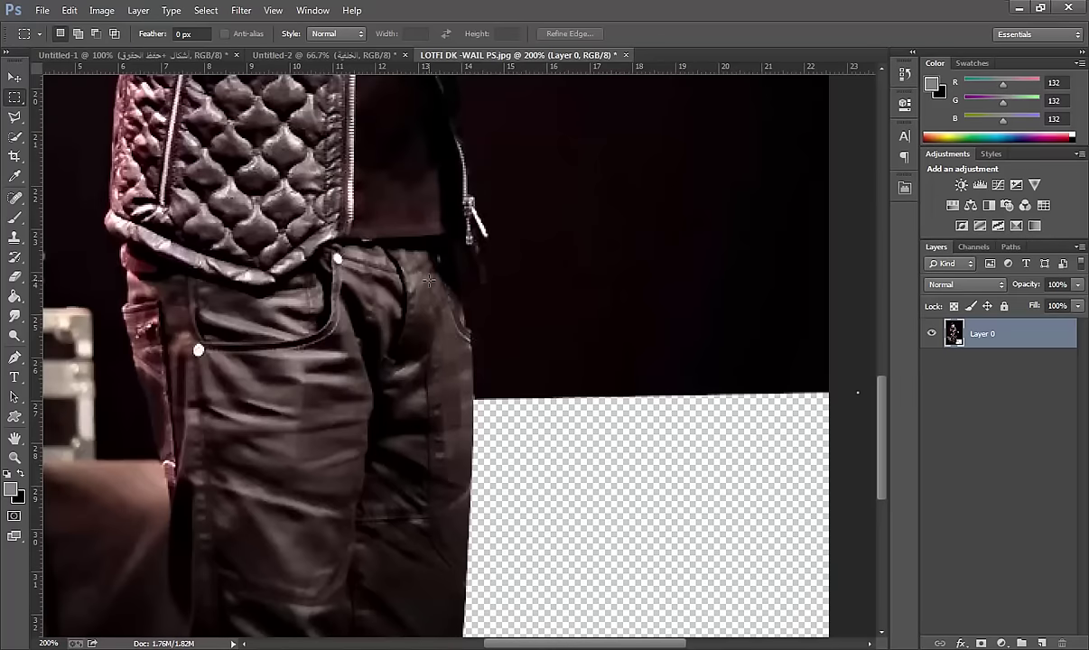
{"action": "scroll", "coordinate": [429, 281], "scroll_direction": "up", "scroll_amount": 2}
{"action": "scroll", "coordinate": [429, 281], "scroll_direction": "up", "scroll_amount": 2}
{"action": "scroll", "coordinate": [429, 281], "scroll_direction": "up", "scroll_amount": 2}
{"action": "scroll", "coordinate": [429, 281], "scroll_direction": "up", "scroll_amount": 4}
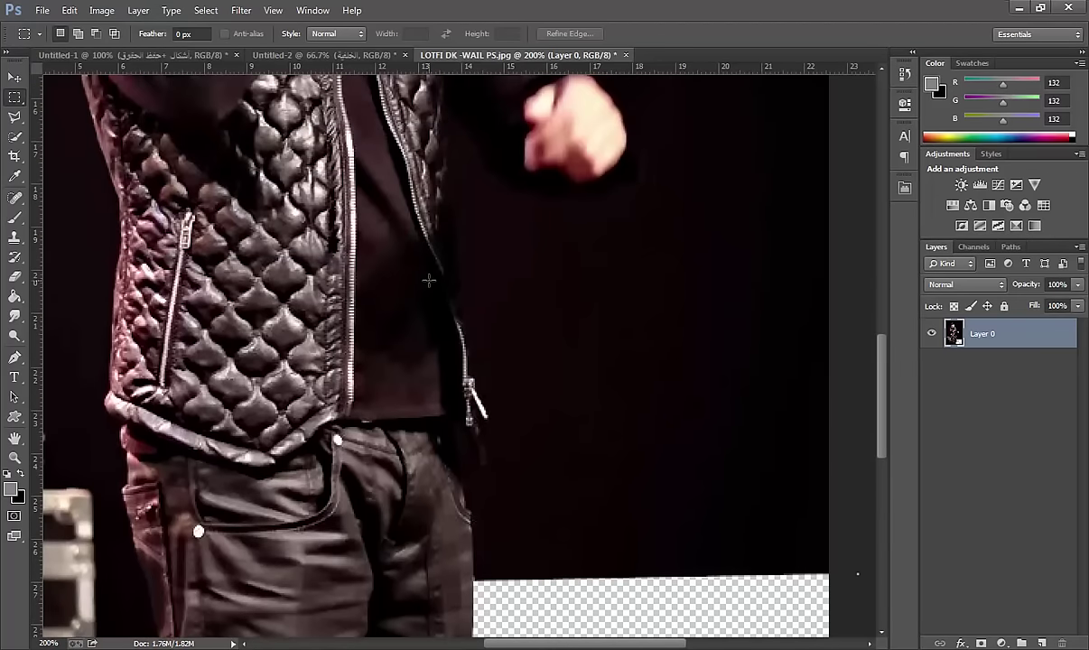
{"action": "scroll", "coordinate": [557, 271], "scroll_direction": "down", "scroll_amount": 3}
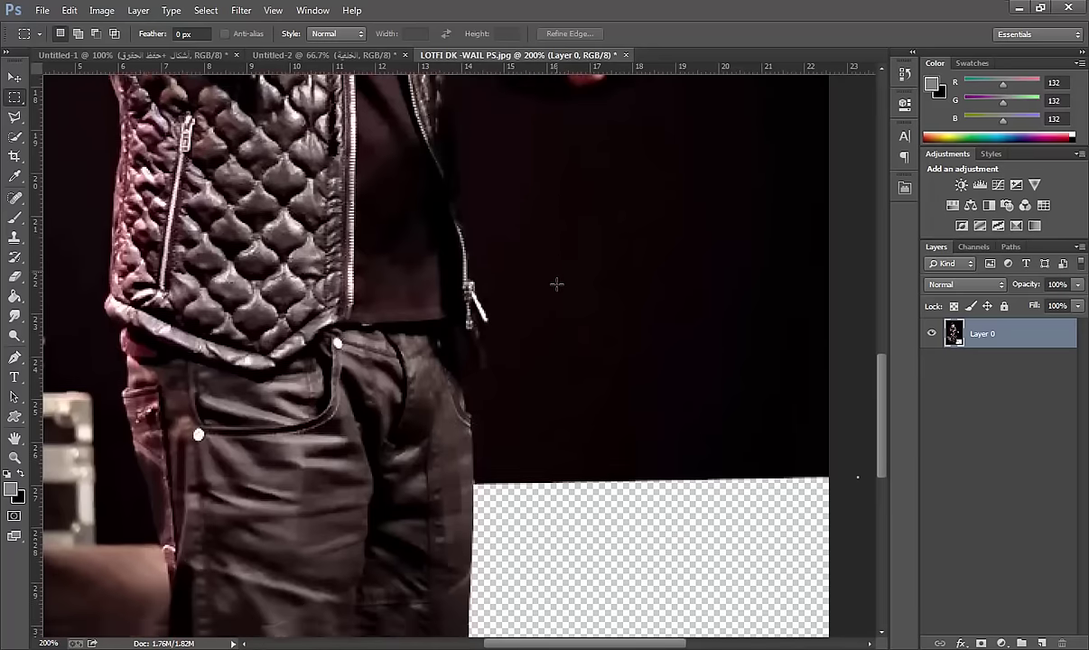
{"action": "scroll", "coordinate": [559, 284], "scroll_direction": "down", "scroll_amount": 1}
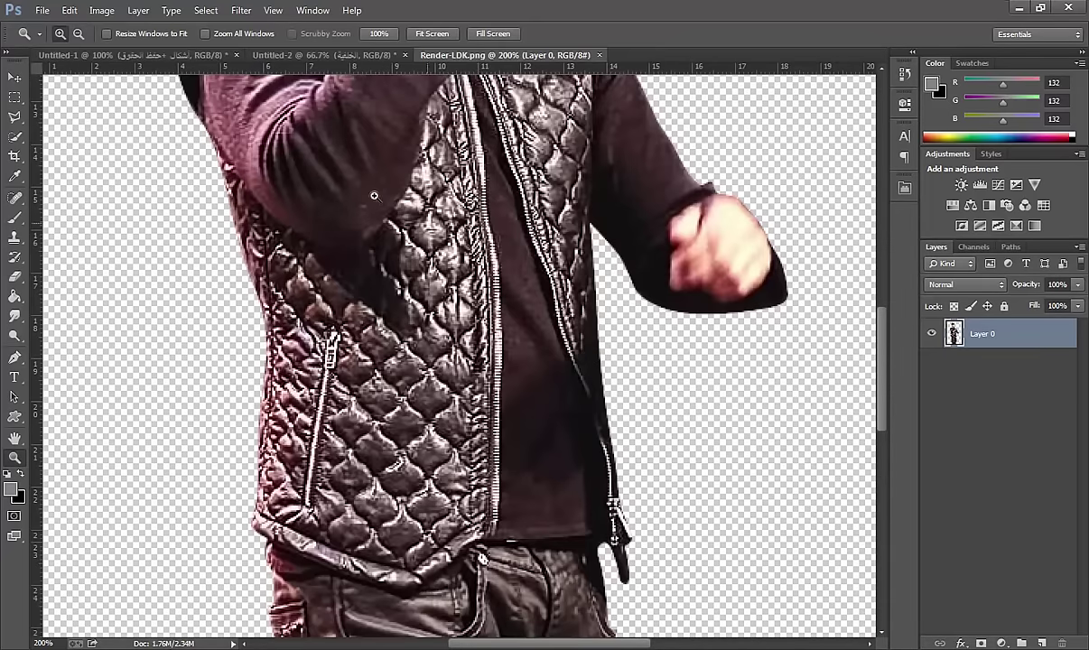
Step: Drag the singer cutout into the Untitled-2 poster as a new layer
{"action": "scroll", "coordinate": [312, 222], "scroll_direction": "up", "scroll_amount": 2}
{"action": "scroll", "coordinate": [289, 223], "scroll_direction": "up", "scroll_amount": 2}
{"action": "scroll", "coordinate": [343, 357], "scroll_direction": "up", "scroll_amount": 5}
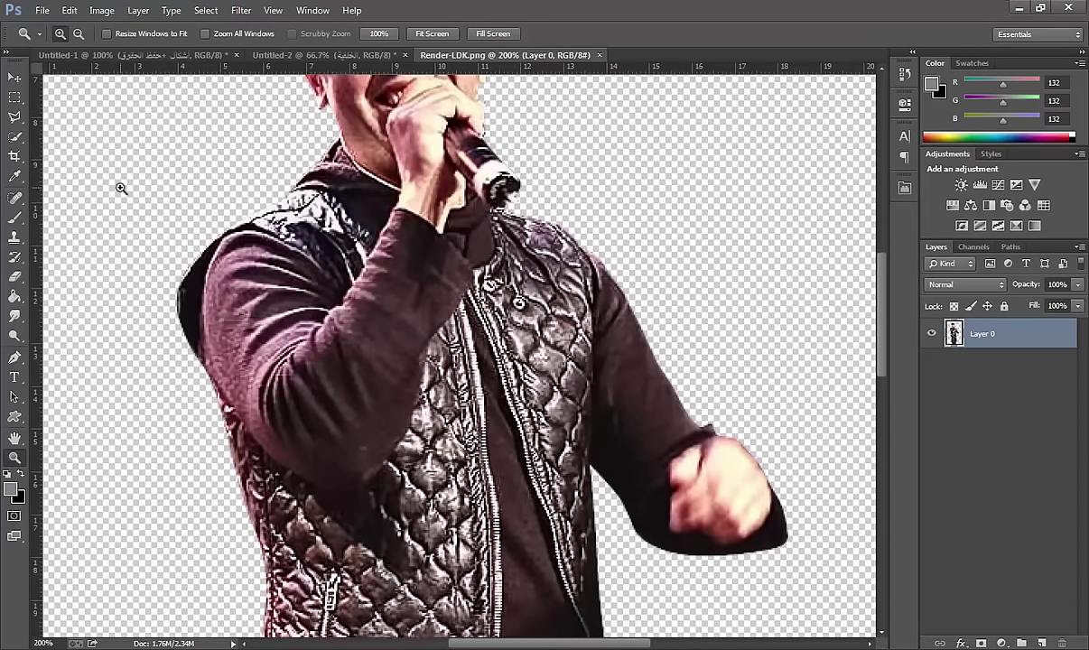
{"action": "left_click", "coordinate": [405, 327], "text": "alt"}
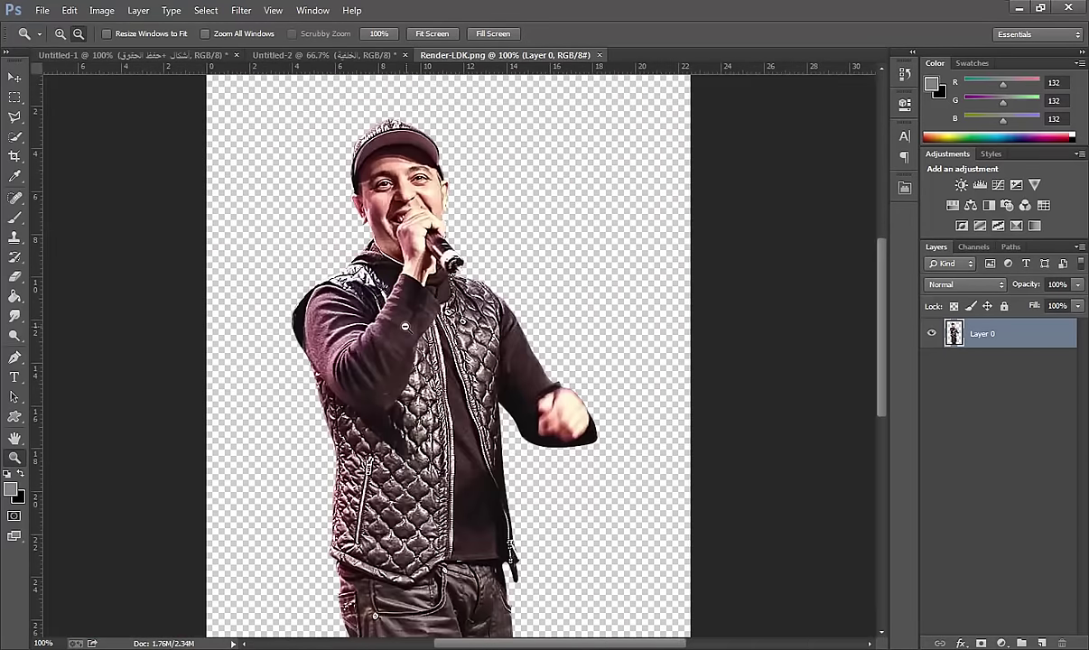
{"action": "left_click", "coordinate": [14, 79]}
{"action": "left_click_drag", "start_coordinate": [386, 328], "coordinate": [325, 72]}
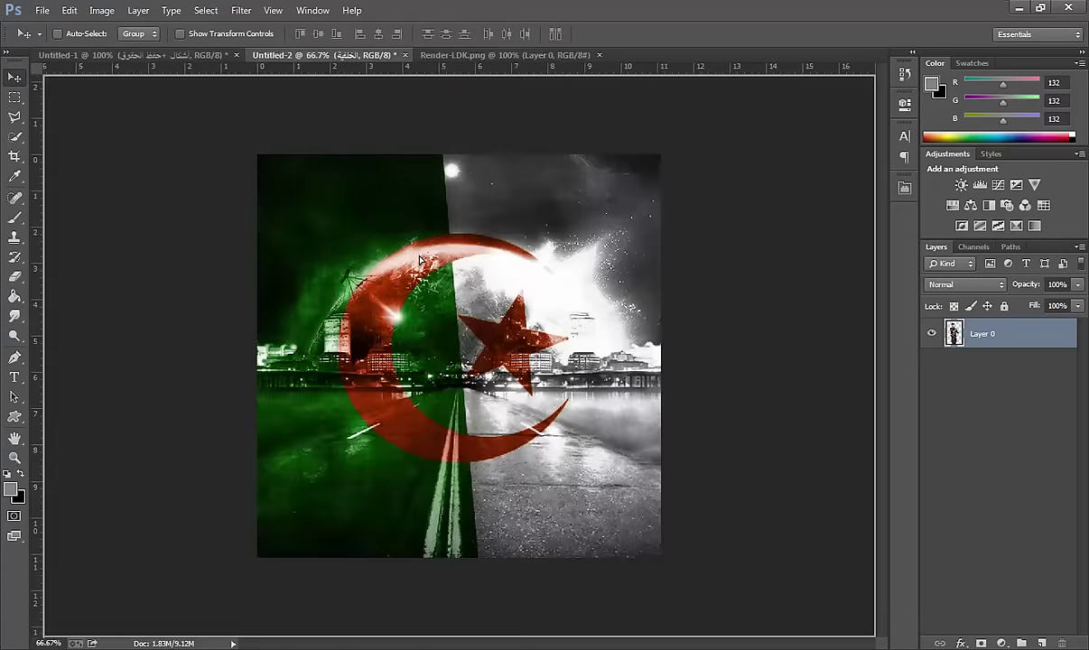
{"action": "left_click_drag", "start_coordinate": [331, 50], "coordinate": [444, 305]}
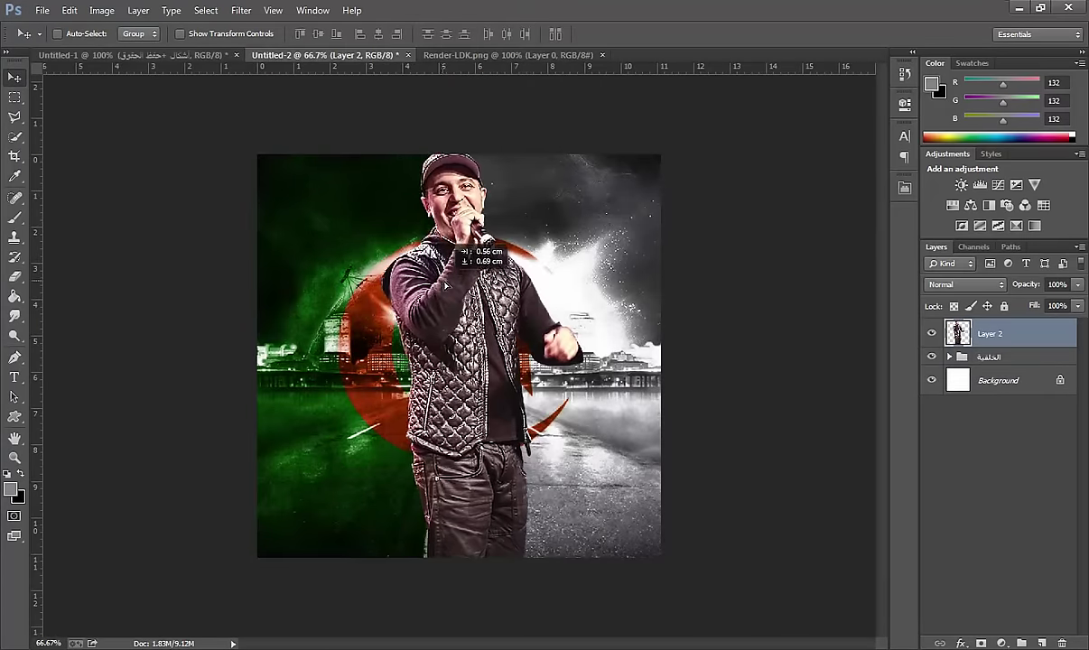
Step: Free Transform the singer layer to 91% and centre it on the poster
{"action": "left_click", "coordinate": [14, 98]}
{"action": "right_click", "coordinate": [372, 298]}
{"action": "left_click", "coordinate": [430, 448]}
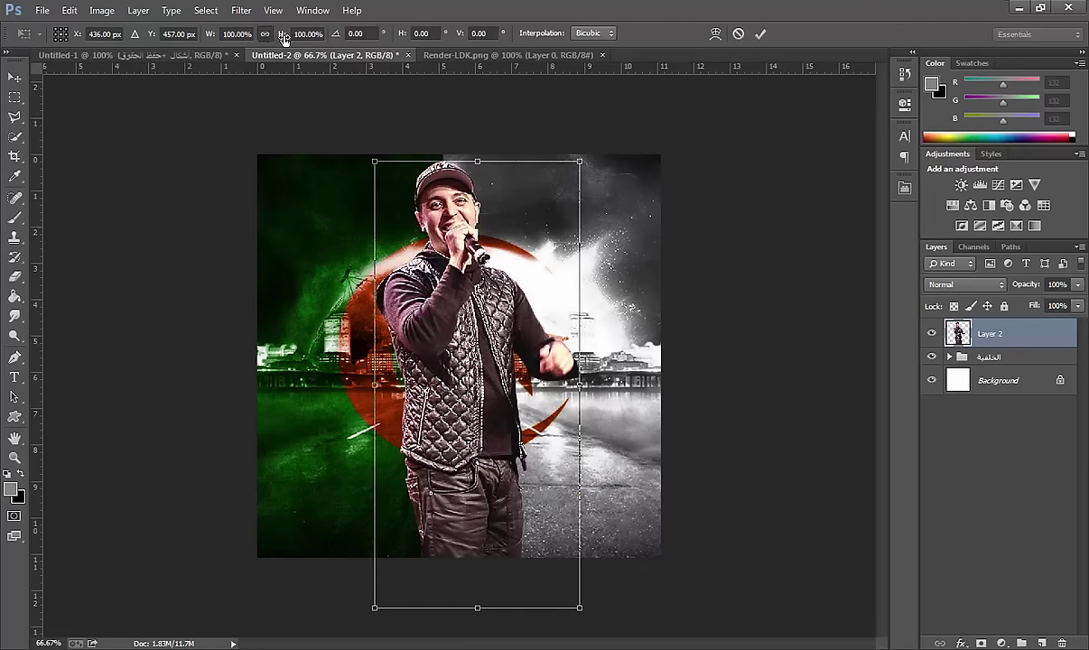
{"action": "left_click_drag", "start_coordinate": [284, 38], "coordinate": [262, 38]}
{"action": "left_click_drag", "start_coordinate": [502, 425], "coordinate": [492, 422]}
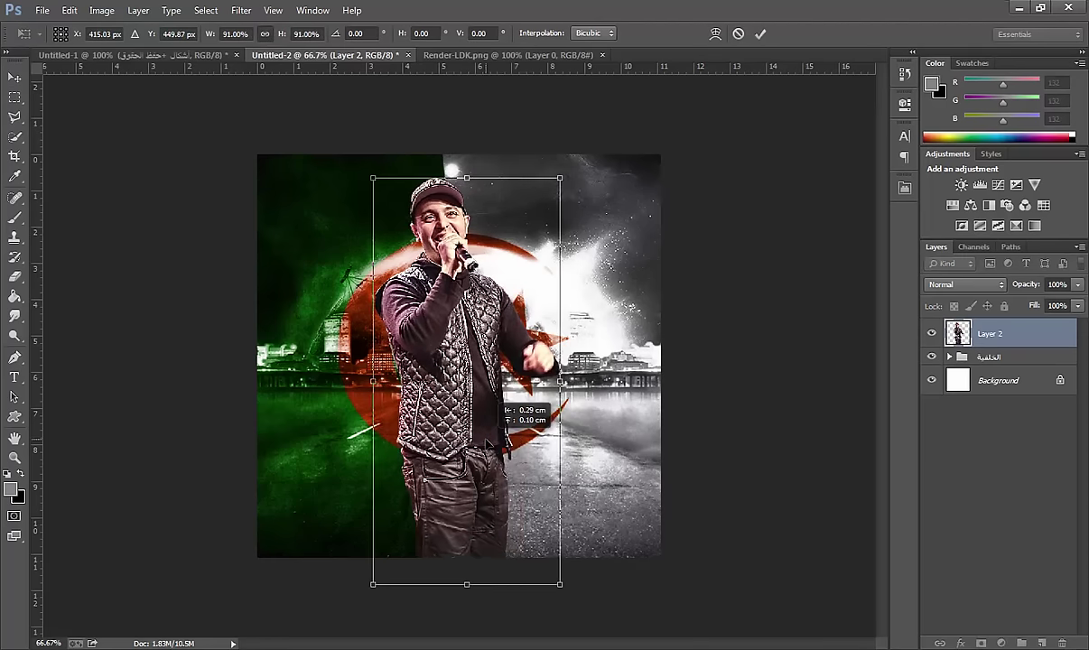
{"action": "key", "text": "Return"}
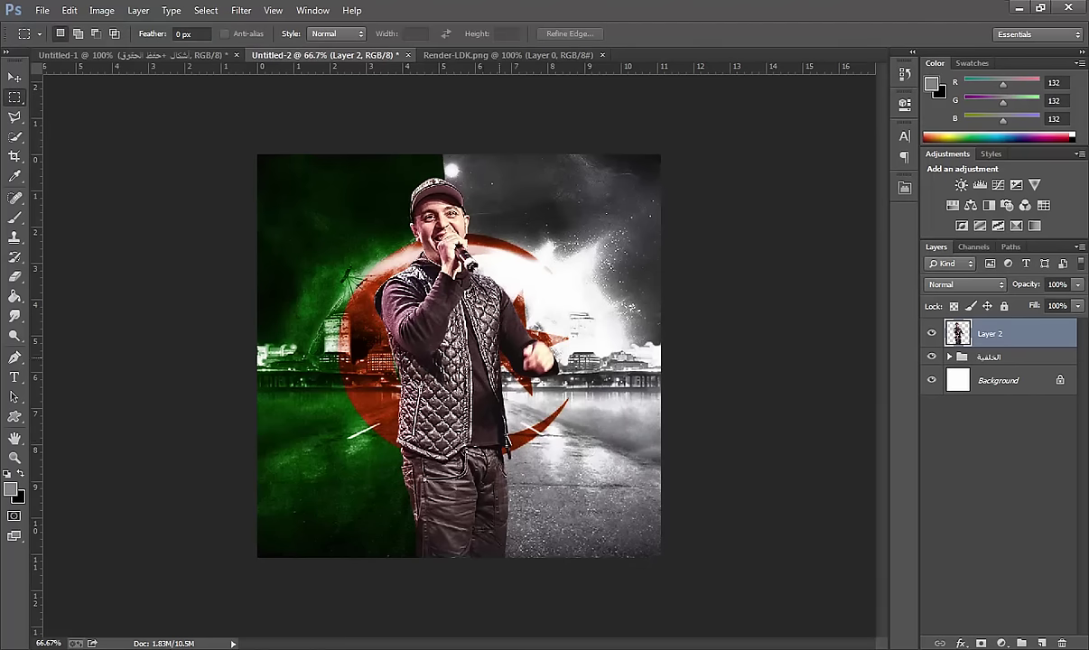
{"action": "left_click", "coordinate": [14, 78]}
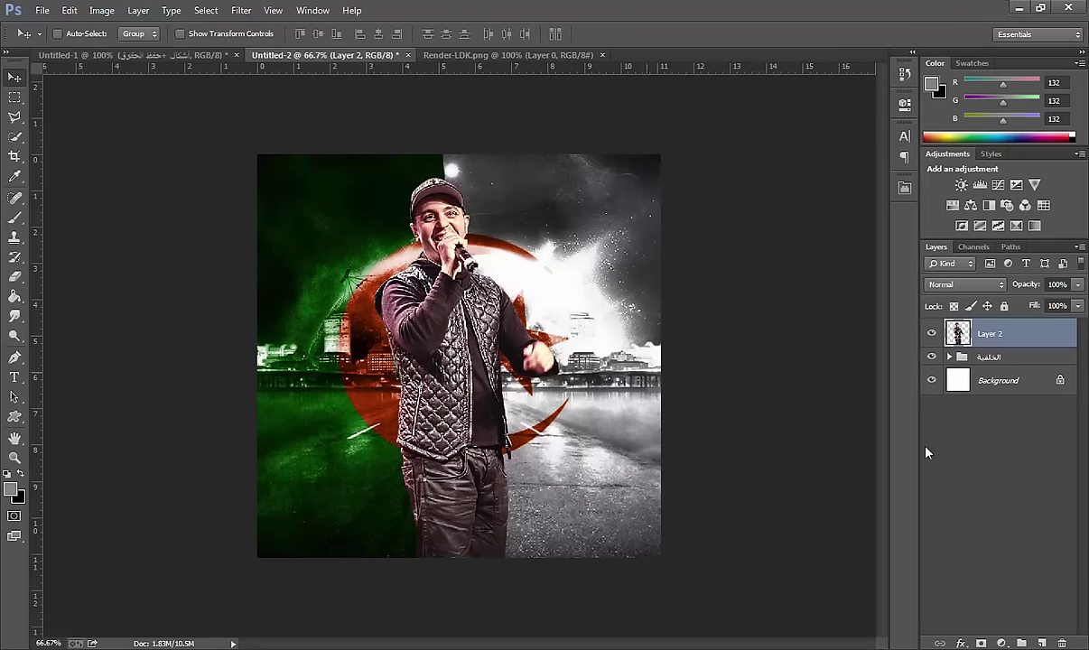
Step: Add a Color Balance adjustment with midtones Cyan-Red -58 and Yellow-Blue +37
{"action": "left_click", "coordinate": [1002, 644]}
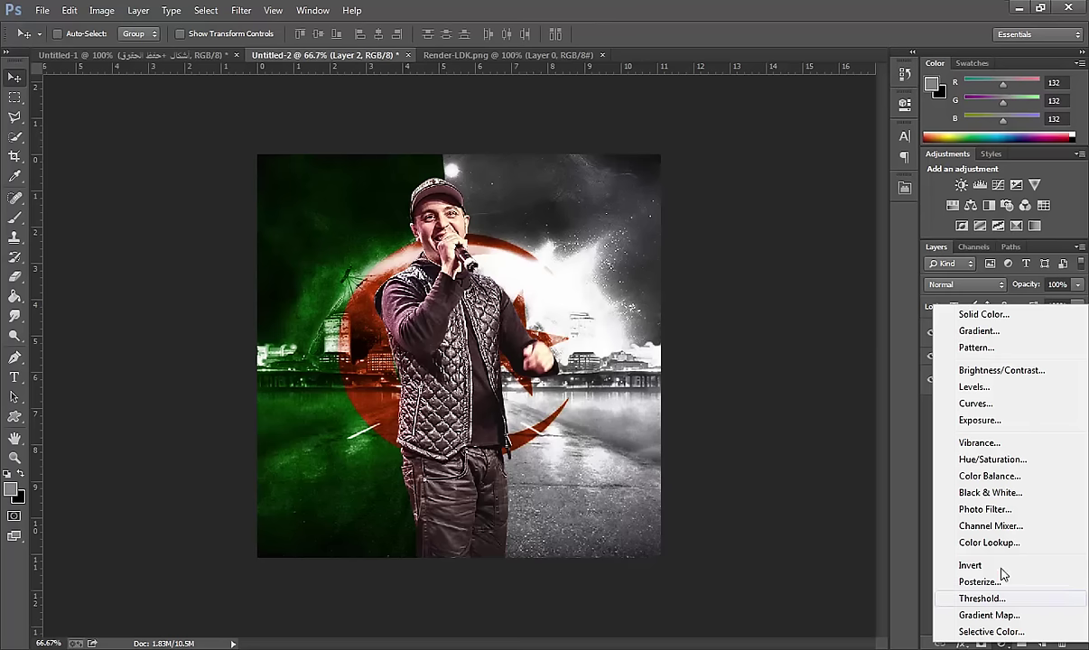
{"action": "left_click", "coordinate": [969, 479]}
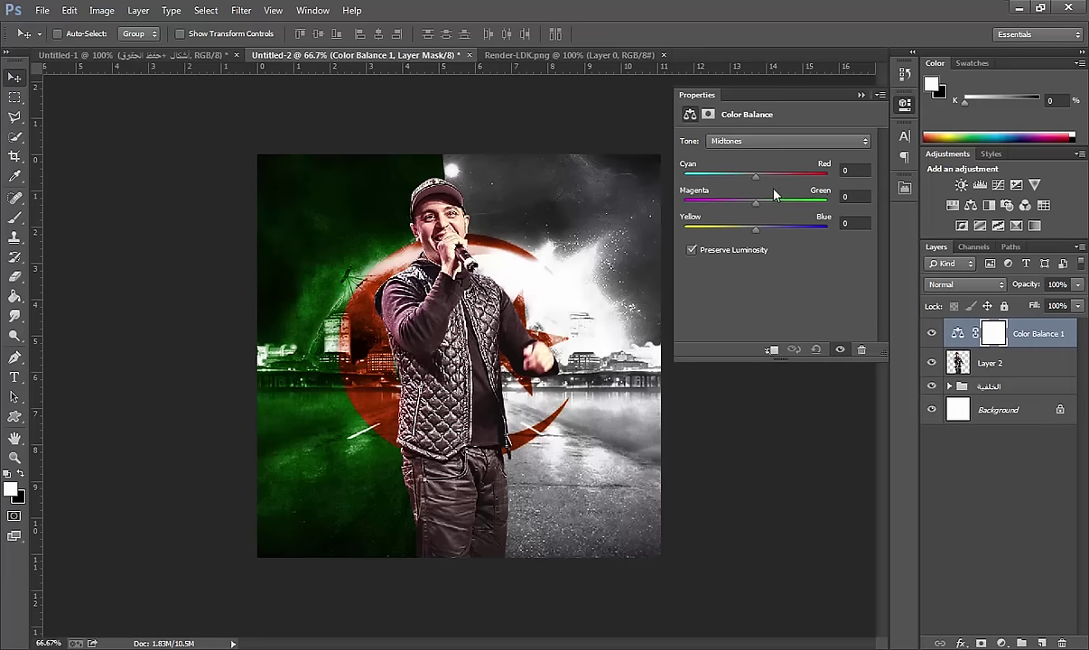
{"action": "left_click_drag", "start_coordinate": [756, 176], "coordinate": [723, 175]}
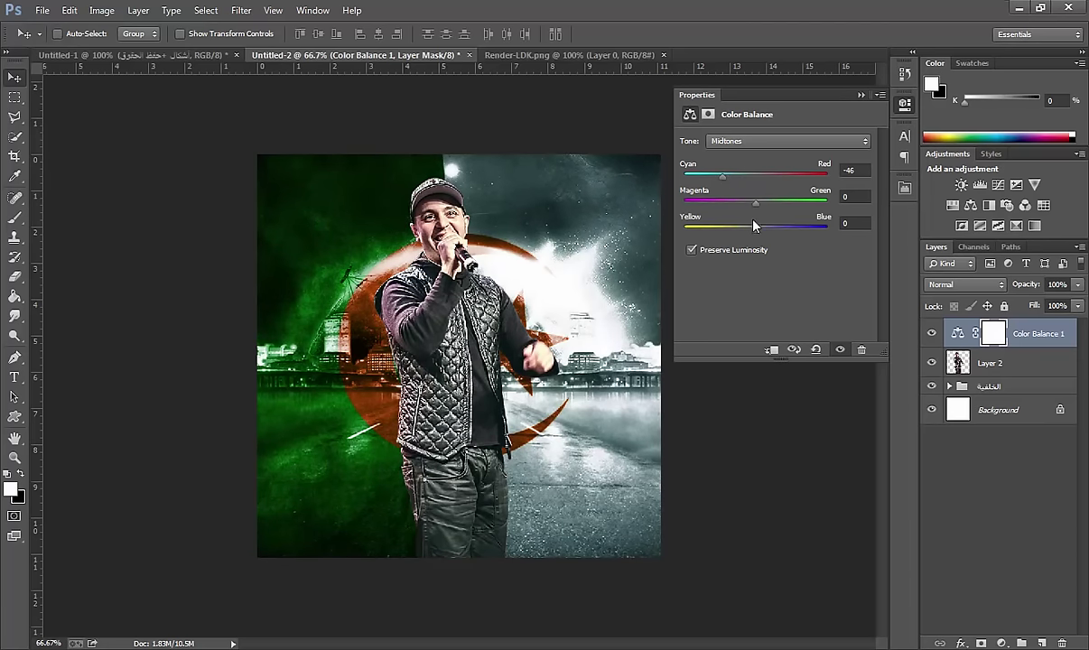
{"action": "mouse_move", "coordinate": [756, 228]}
{"action": "left_mouse_down"}
{"action": "mouse_move", "coordinate": [774, 228]}
{"action": "mouse_move", "coordinate": [724, 236]}
{"action": "mouse_move", "coordinate": [784, 237]}
{"action": "left_mouse_up"}
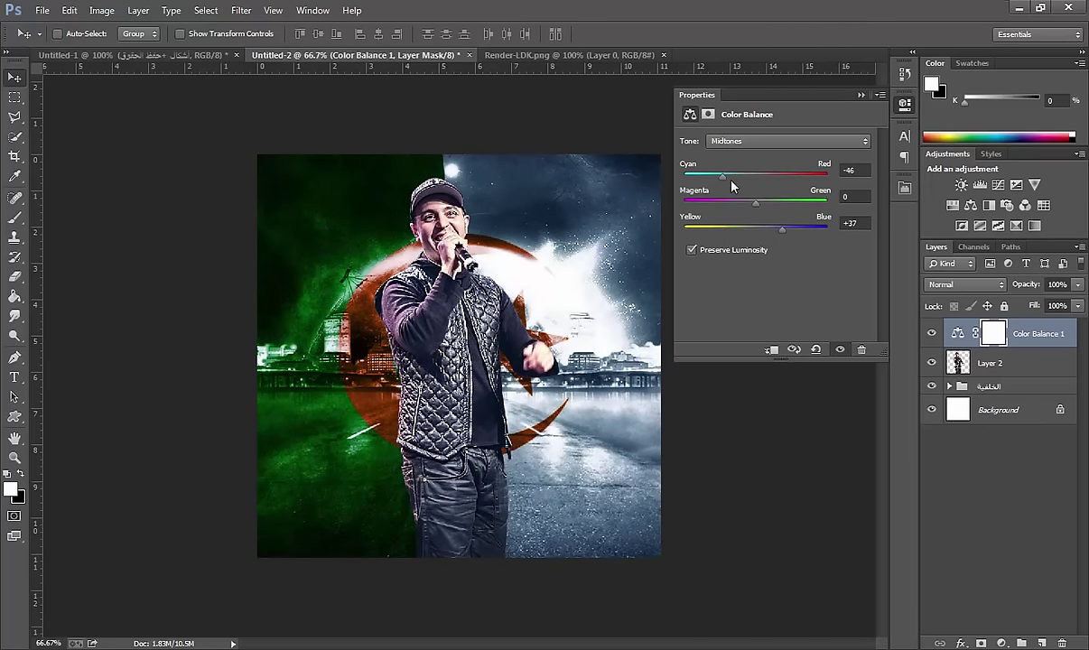
{"action": "left_click_drag", "start_coordinate": [735, 185], "coordinate": [715, 184]}
Step: Create a group renamed تأثيرات and add an empty Layer 3 inside it
{"action": "left_click", "coordinate": [1024, 643]}
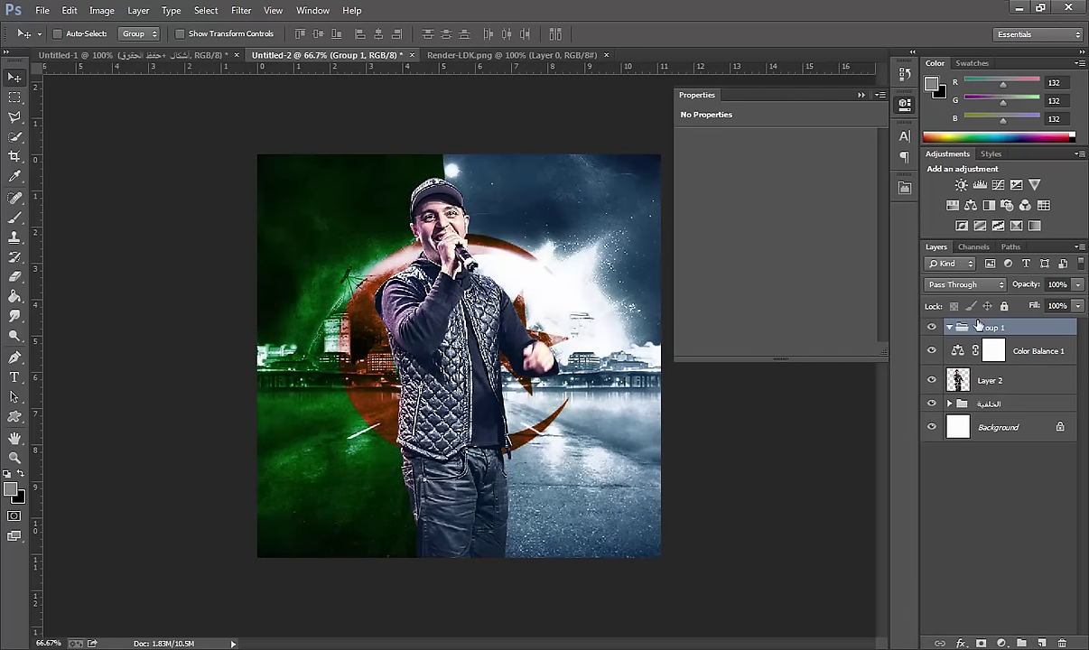
{"action": "double_click", "coordinate": [991, 328]}
{"action": "type", "text": "ات"}
{"action": "key", "text": "Return"}
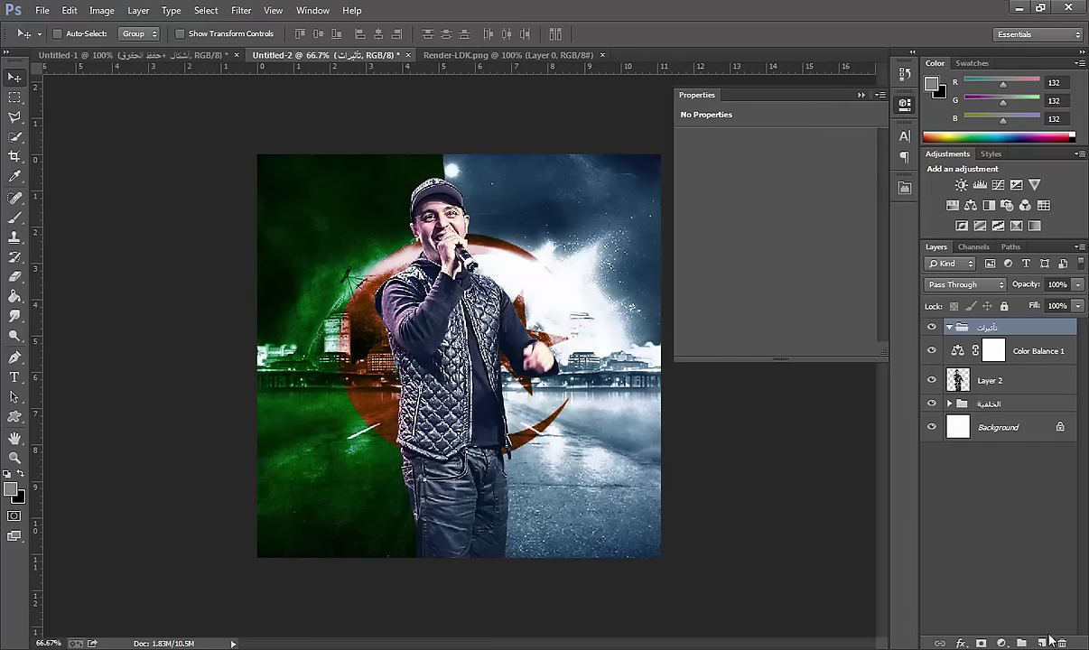
{"action": "left_click", "coordinate": [1040, 644]}
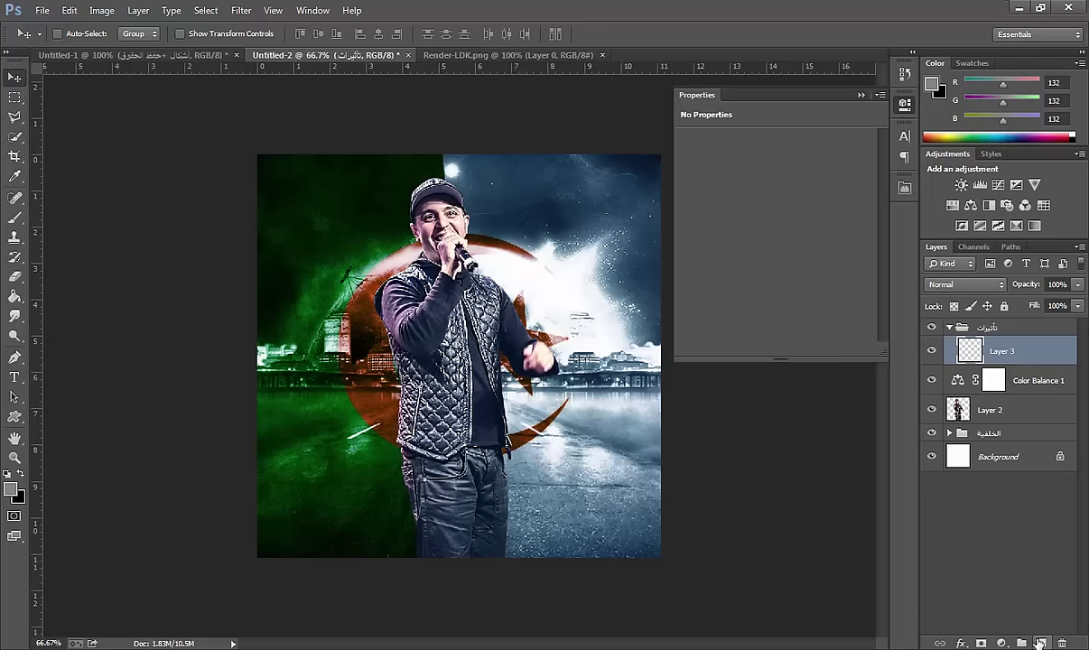
{"action": "left_click", "coordinate": [15, 298]}
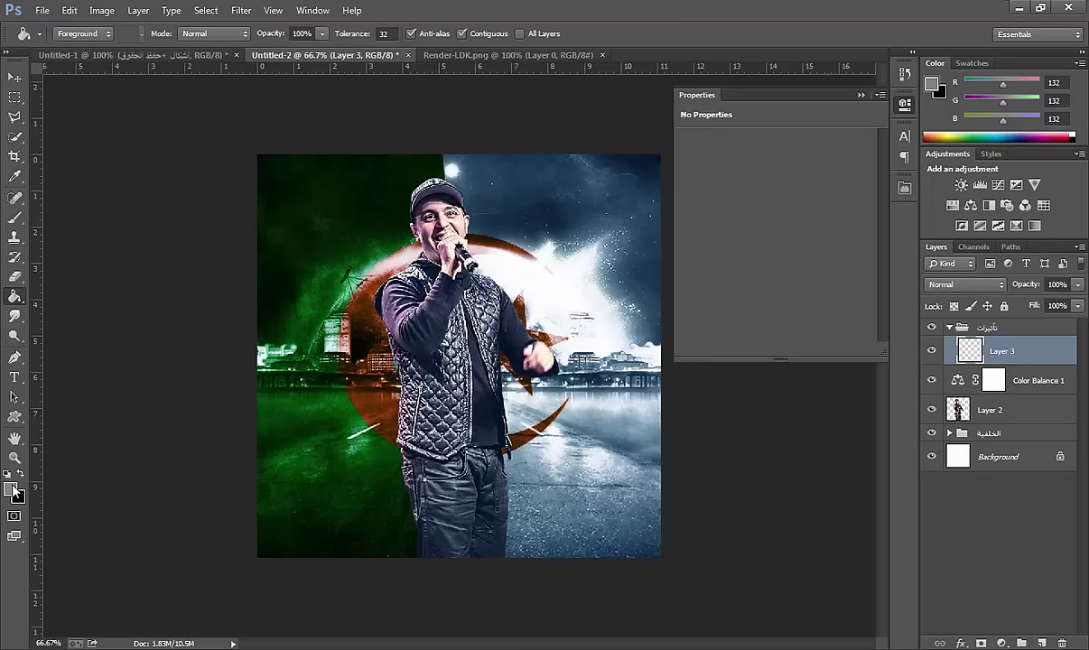
Step: Fill Layer 3 entirely with pure black
{"action": "left_click", "coordinate": [12, 491]}
{"action": "left_click_drag", "start_coordinate": [193, 296], "coordinate": [141, 351]}
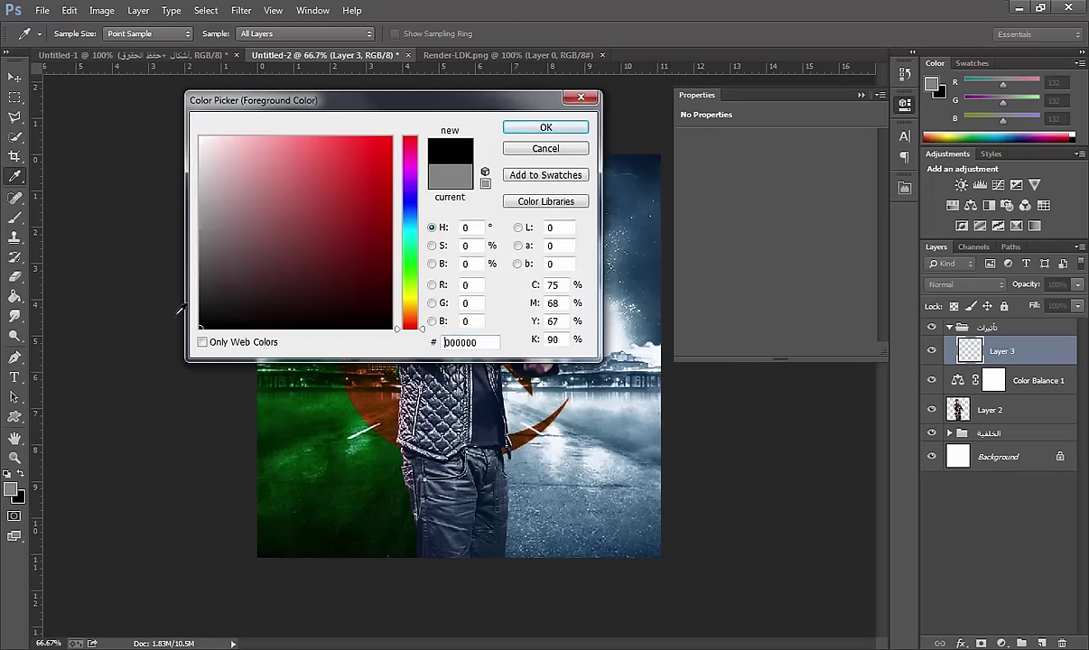
{"action": "left_click", "coordinate": [545, 127]}
{"action": "left_click", "coordinate": [335, 352]}
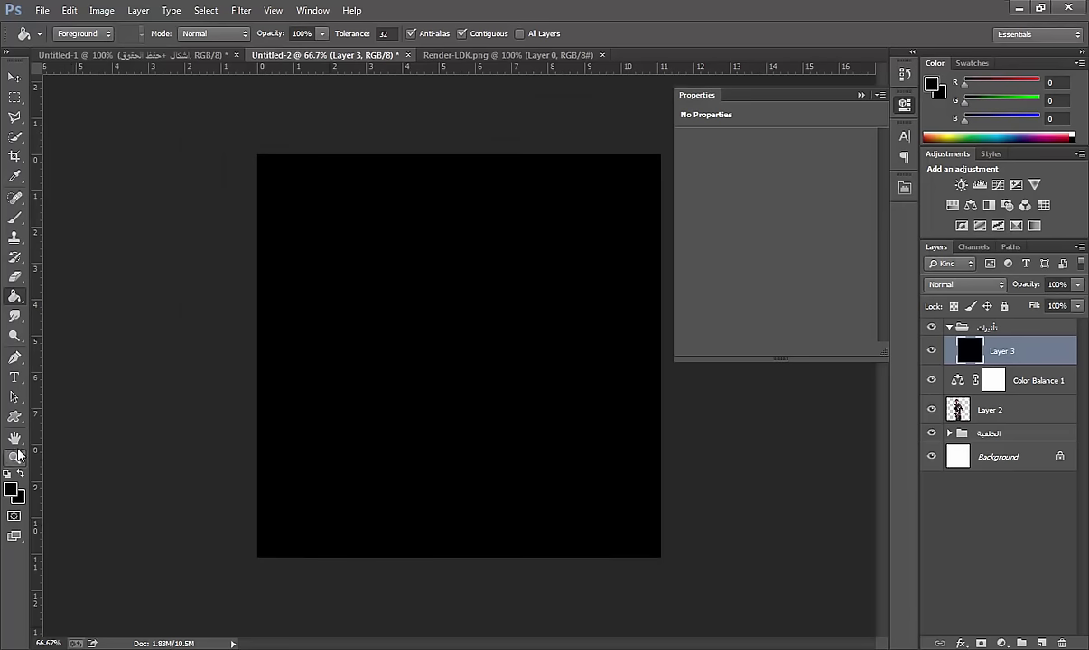
Step: Erase the black layer's centre with a soft eraser at 1000 px, then 384 px
{"action": "left_click", "coordinate": [18, 276]}
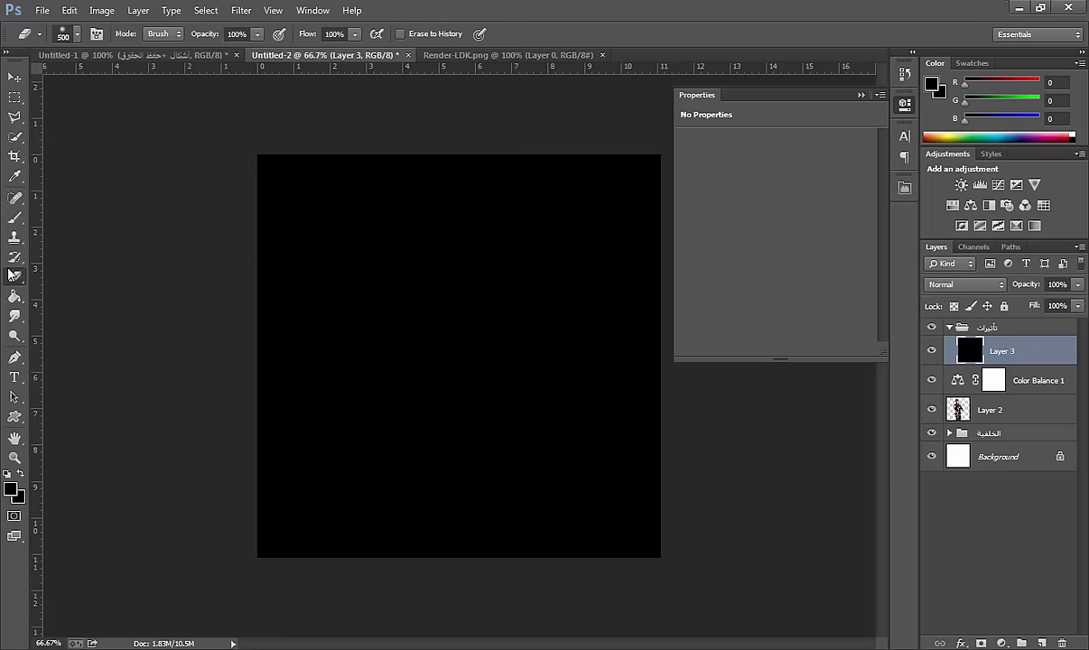
{"action": "right_click", "coordinate": [12, 280]}
{"action": "left_click", "coordinate": [68, 264]}
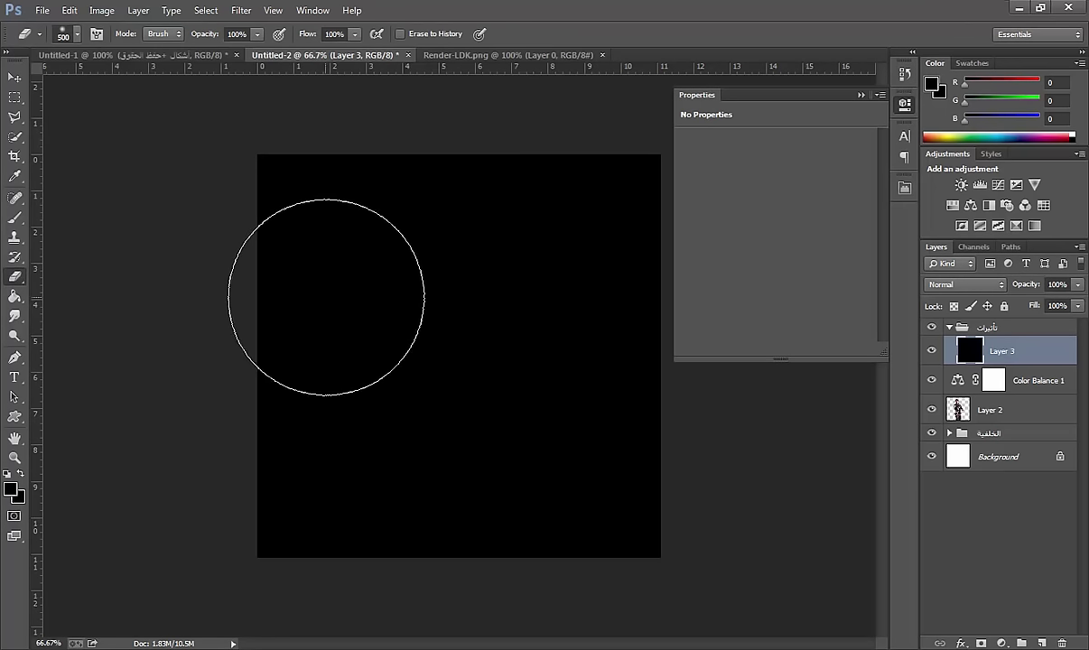
{"action": "right_click", "coordinate": [335, 297]}
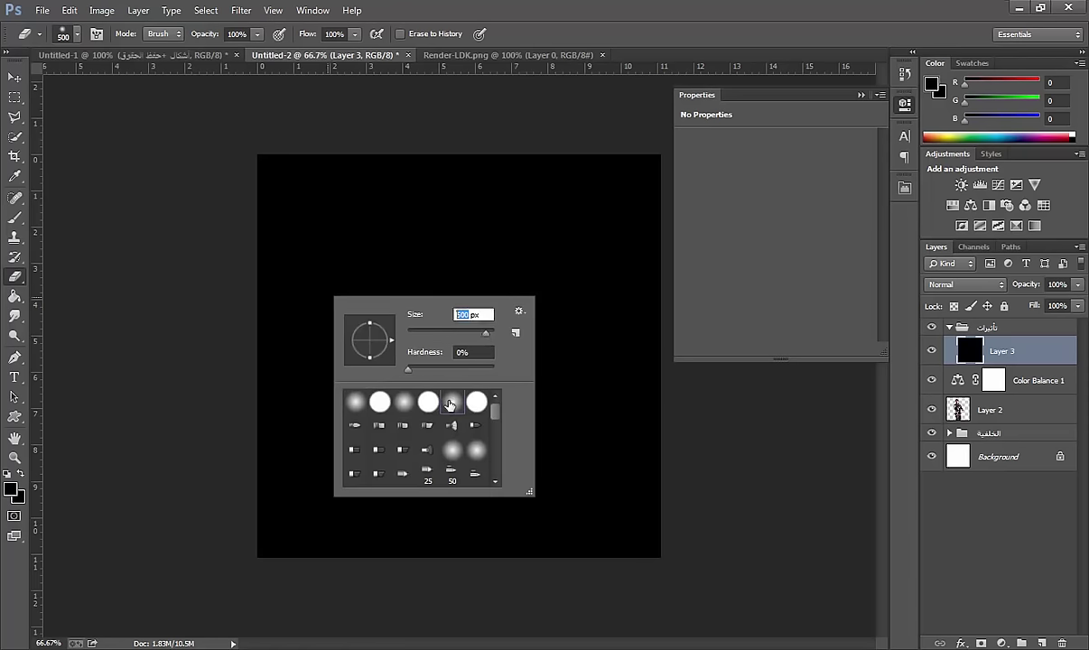
{"action": "type", "text": "1000"}
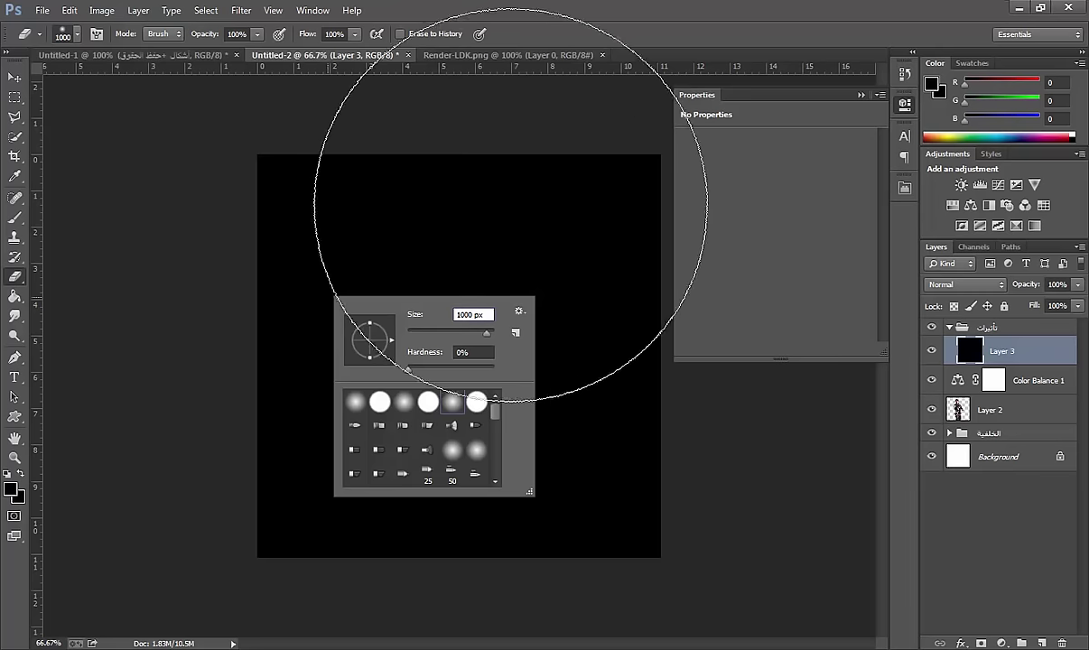
{"action": "key", "text": "Return"}
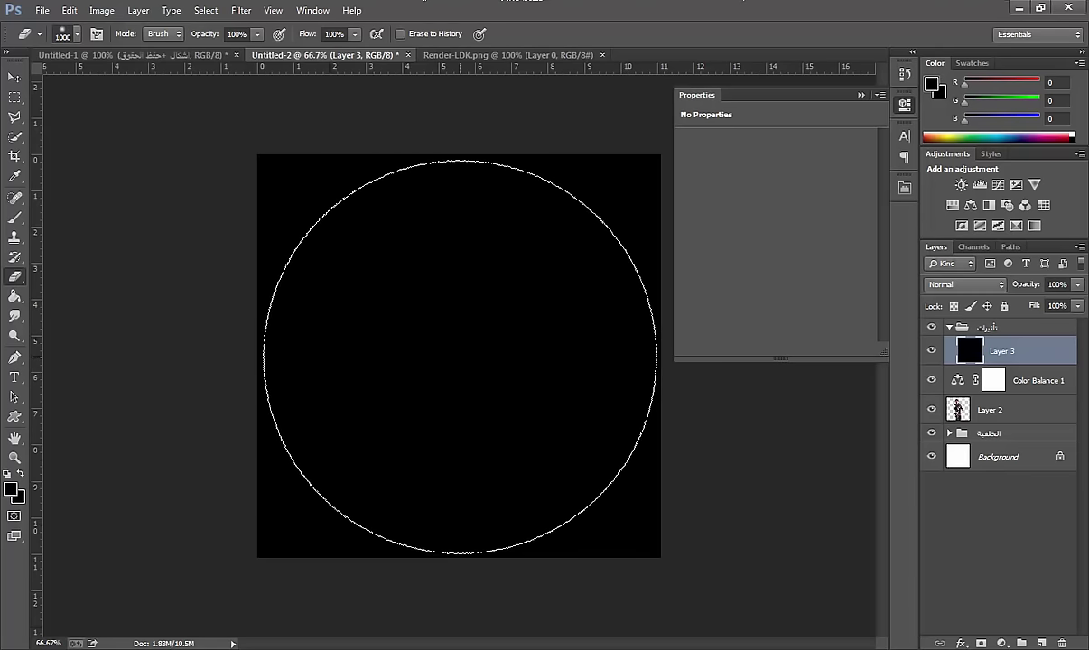
{"action": "left_click", "coordinate": [459, 356]}
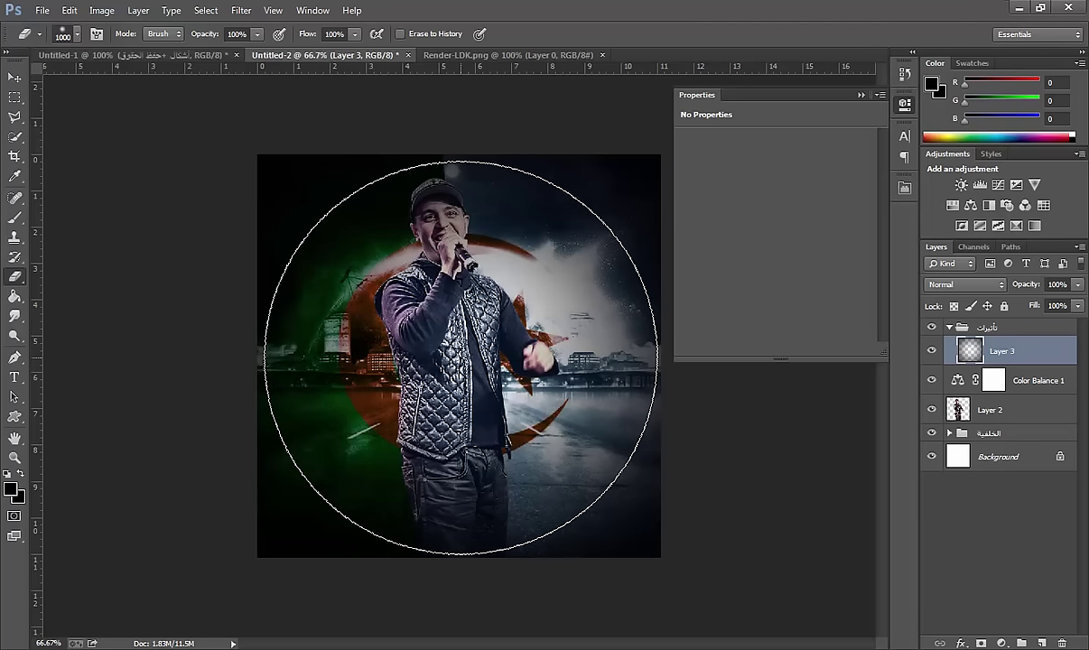
{"action": "right_click", "coordinate": [461, 357]}
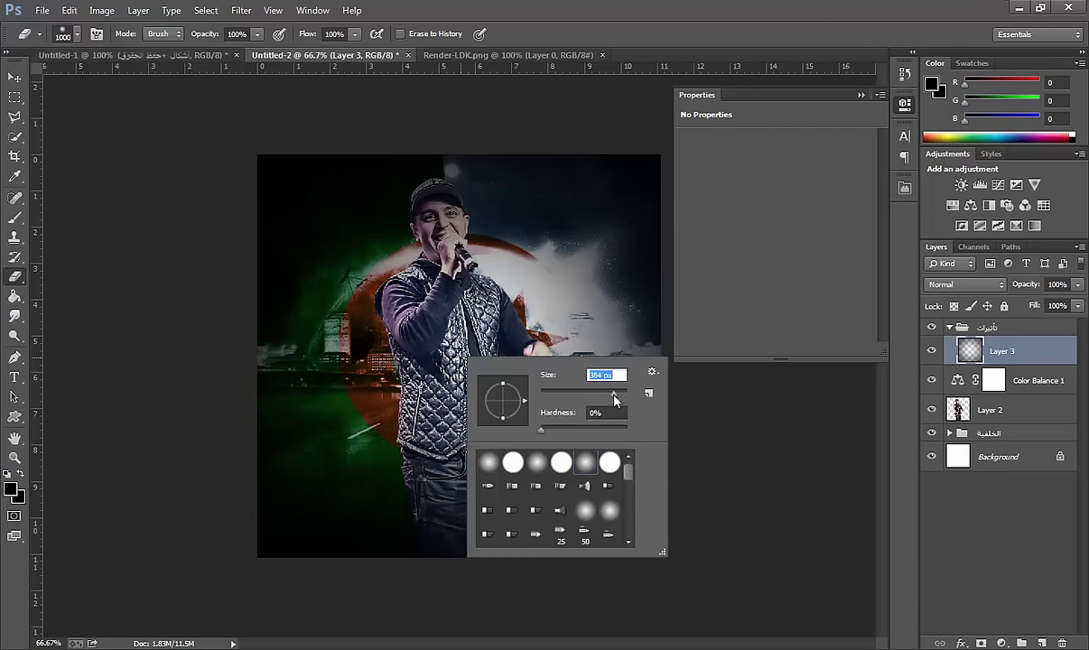
{"action": "left_click", "coordinate": [441, 250]}
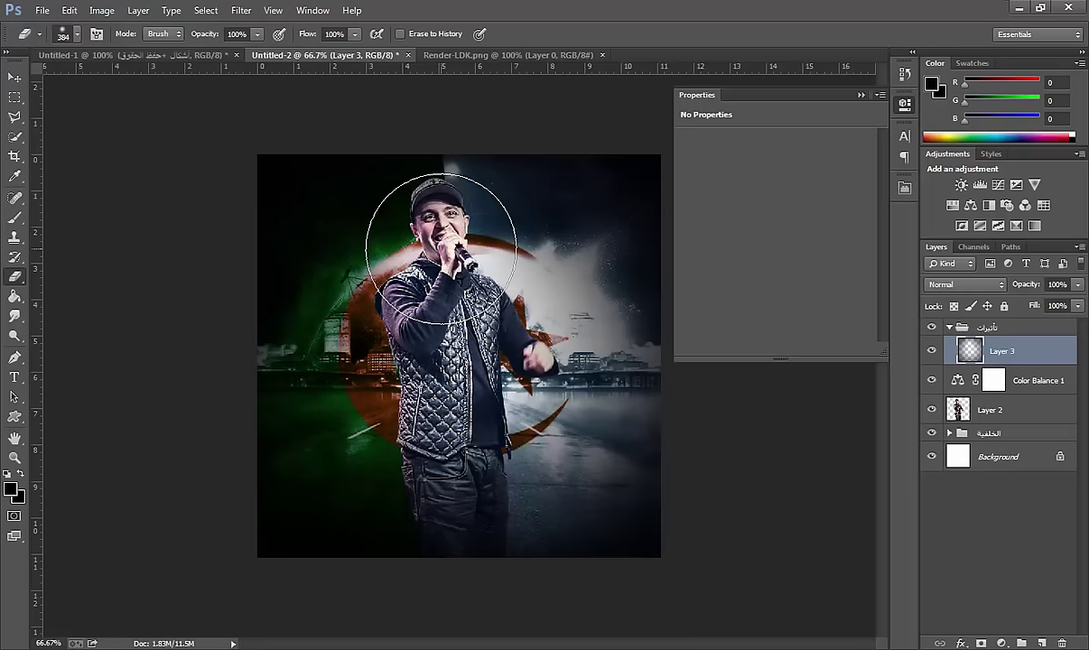
{"action": "left_click_drag", "start_coordinate": [440, 249], "coordinate": [432, 389]}
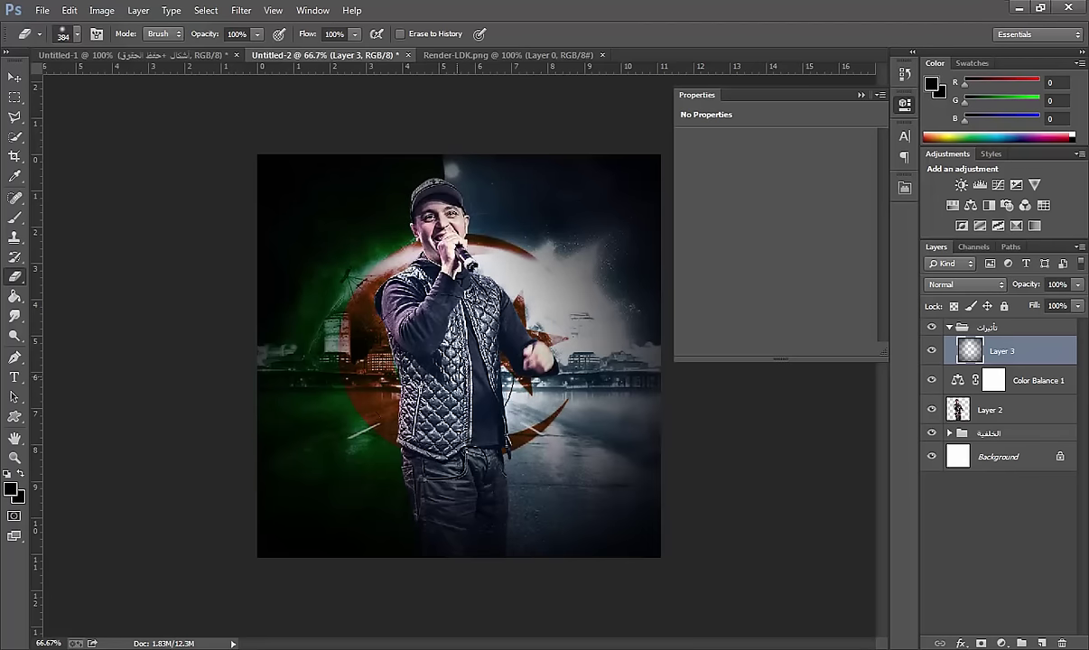
{"action": "left_click", "coordinate": [291, 298]}
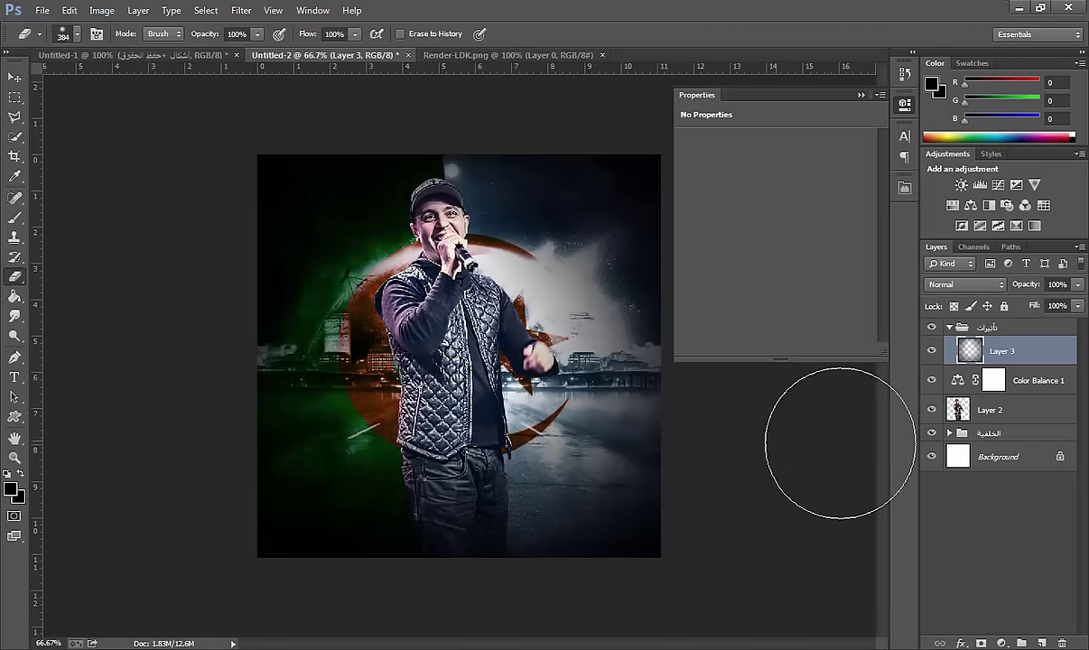
Step: On a new Layer 4, draw a black-to-transparent gradient darkening the poster's bottom
{"action": "left_click", "coordinate": [1042, 643]}
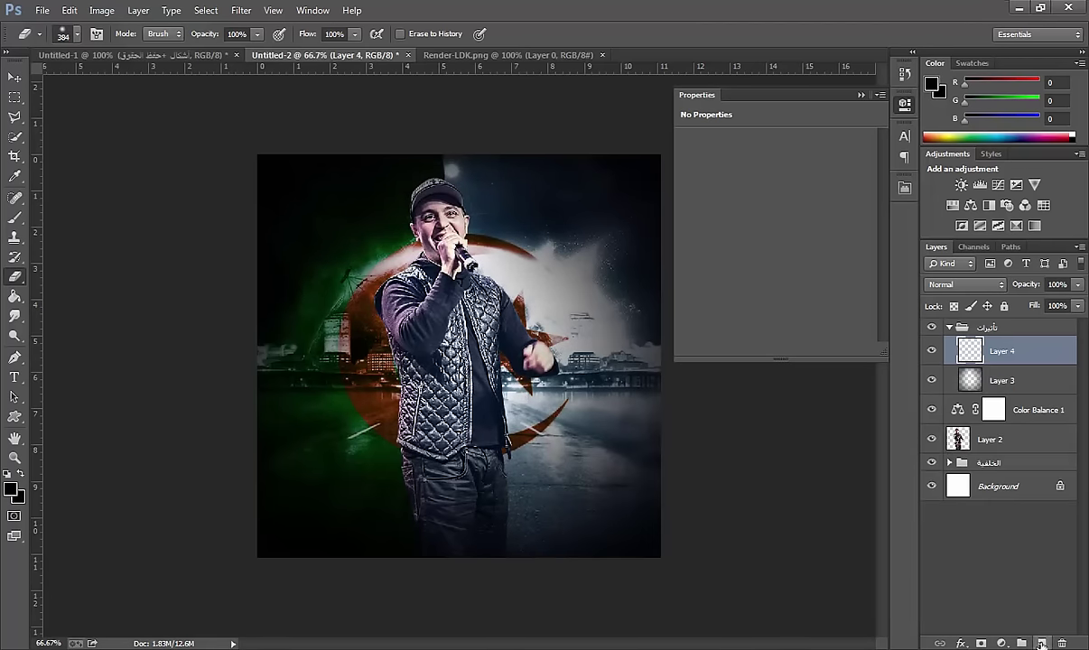
{"action": "left_click", "coordinate": [20, 298]}
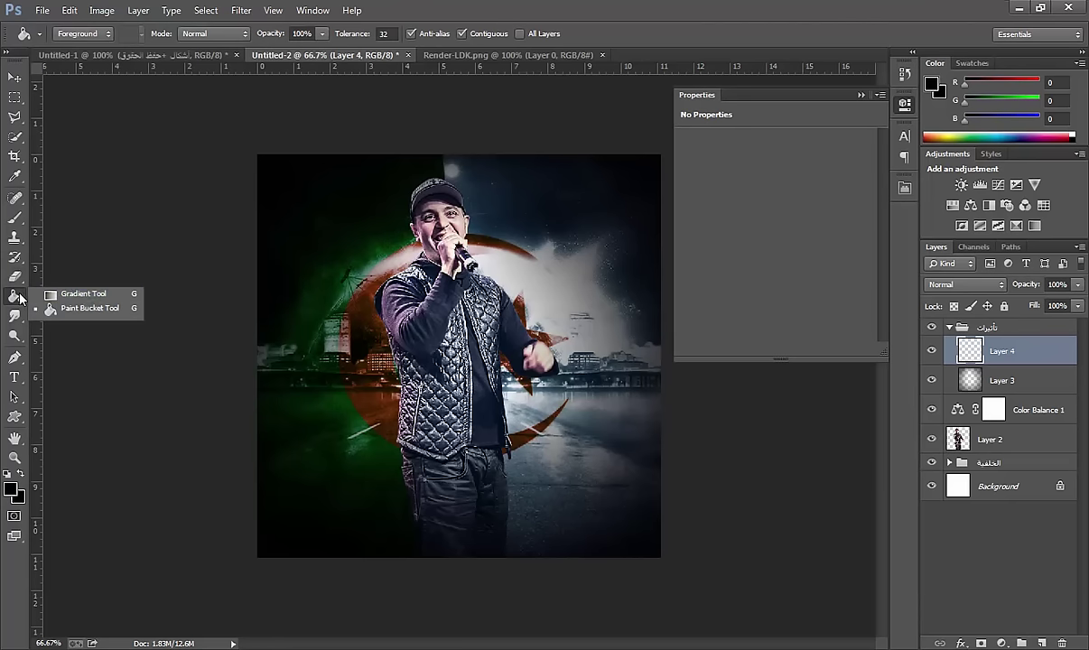
{"action": "left_click", "coordinate": [77, 298]}
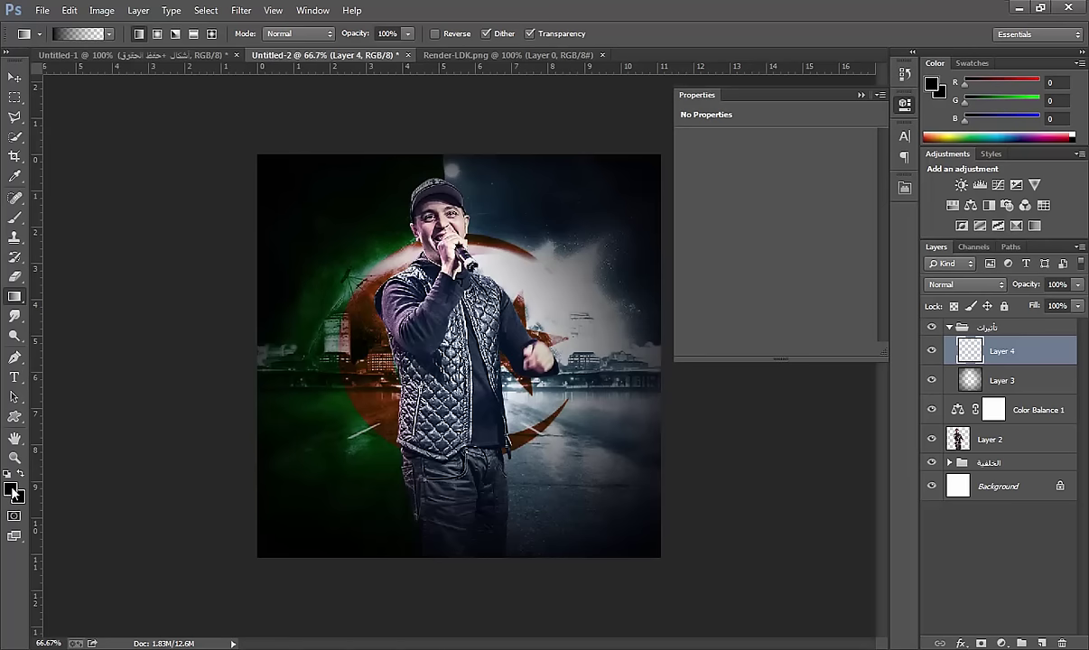
{"action": "left_click", "coordinate": [13, 490]}
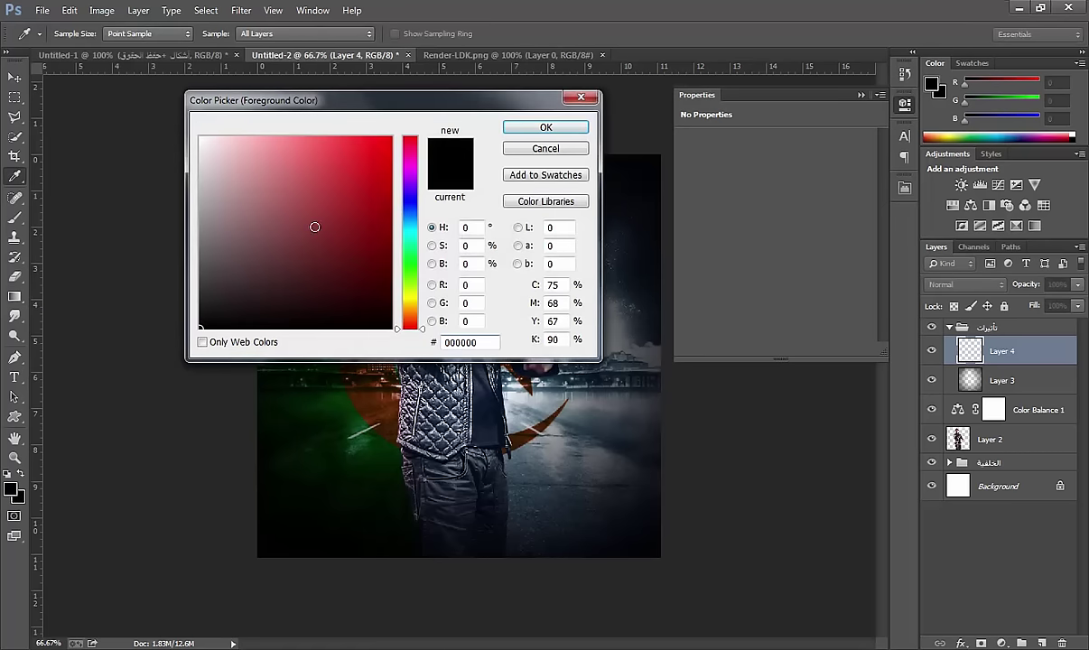
{"action": "left_click", "coordinate": [528, 131]}
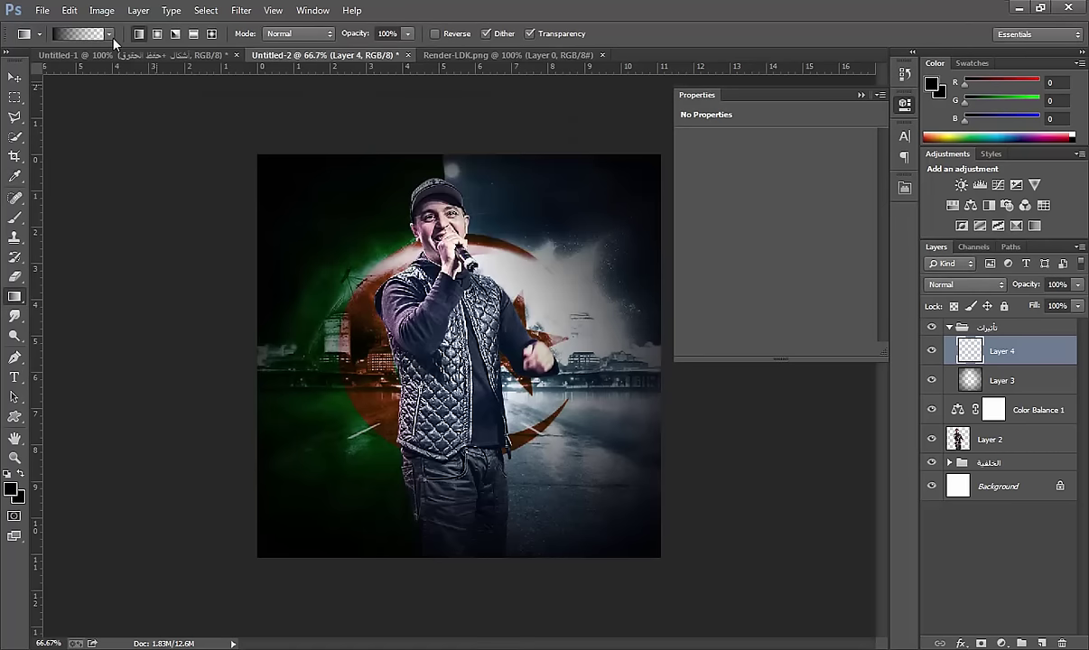
{"action": "left_click", "coordinate": [110, 35]}
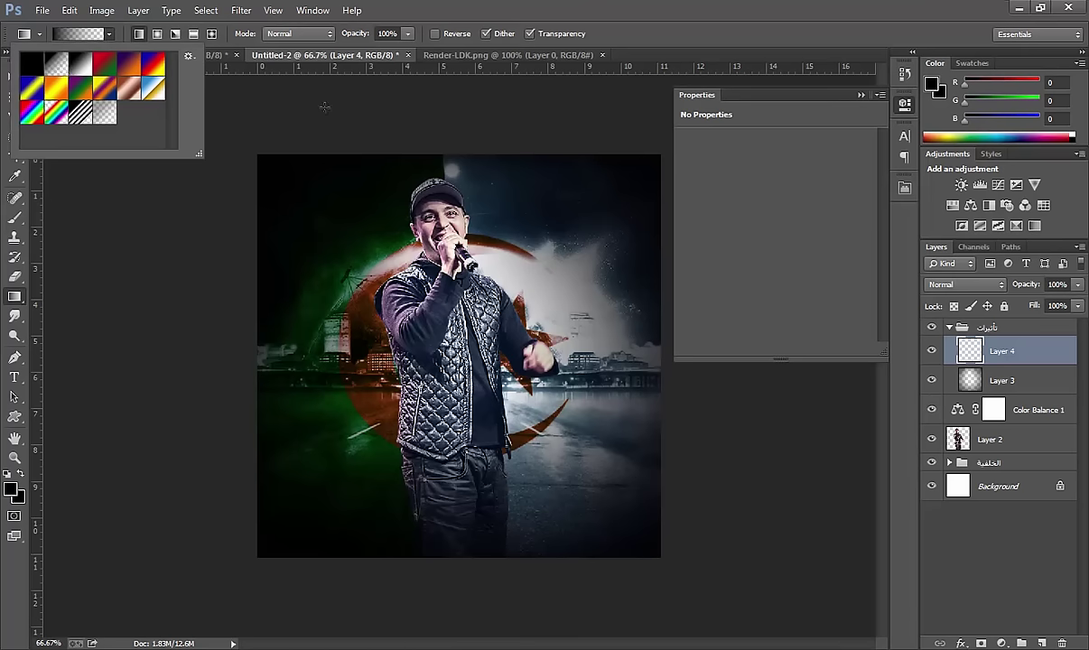
{"action": "left_click", "coordinate": [470, 585]}
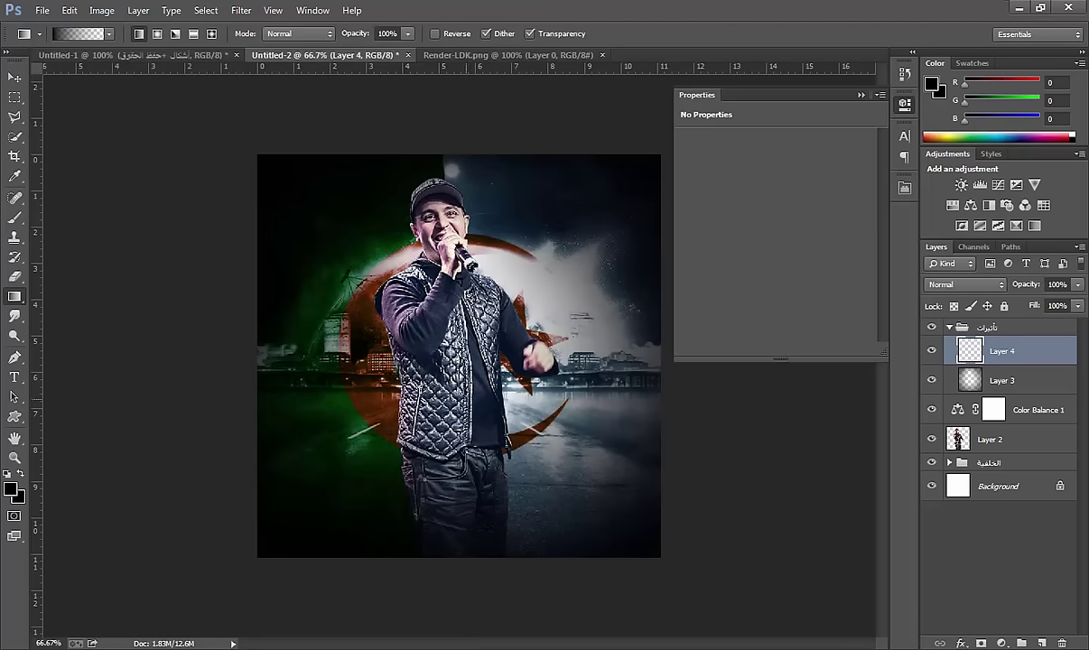
{"action": "left_click_drag", "start_coordinate": [467, 557], "coordinate": [467, 370]}
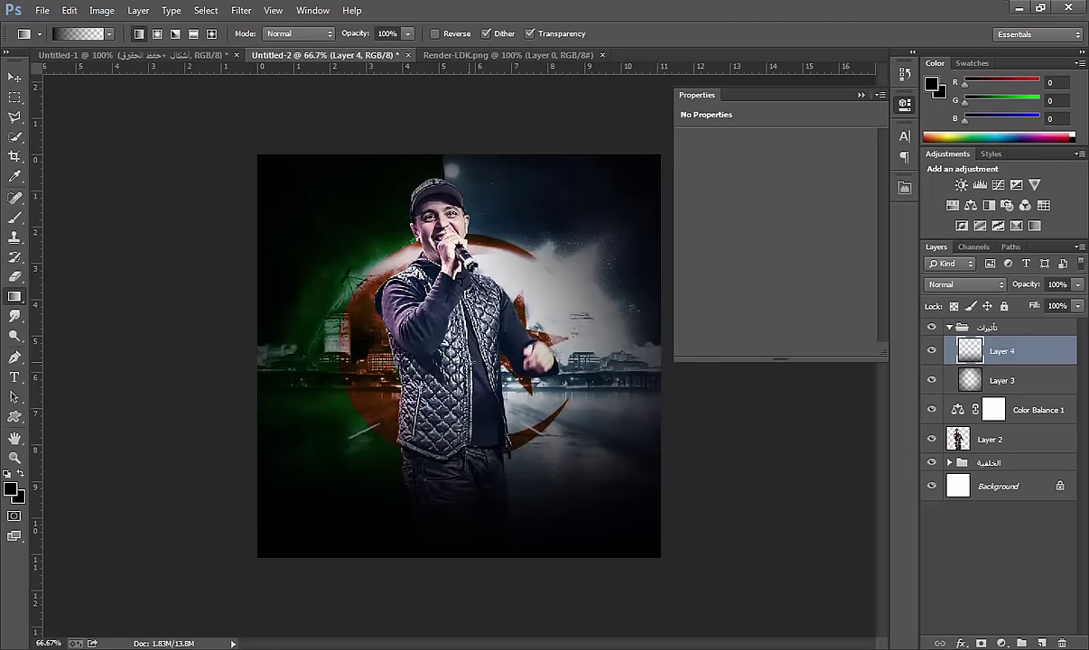
Step: Duplicate Layer 4, set the copy to 39% opacity, and collapse the تأثيرات group
{"action": "right_click", "coordinate": [1013, 358]}
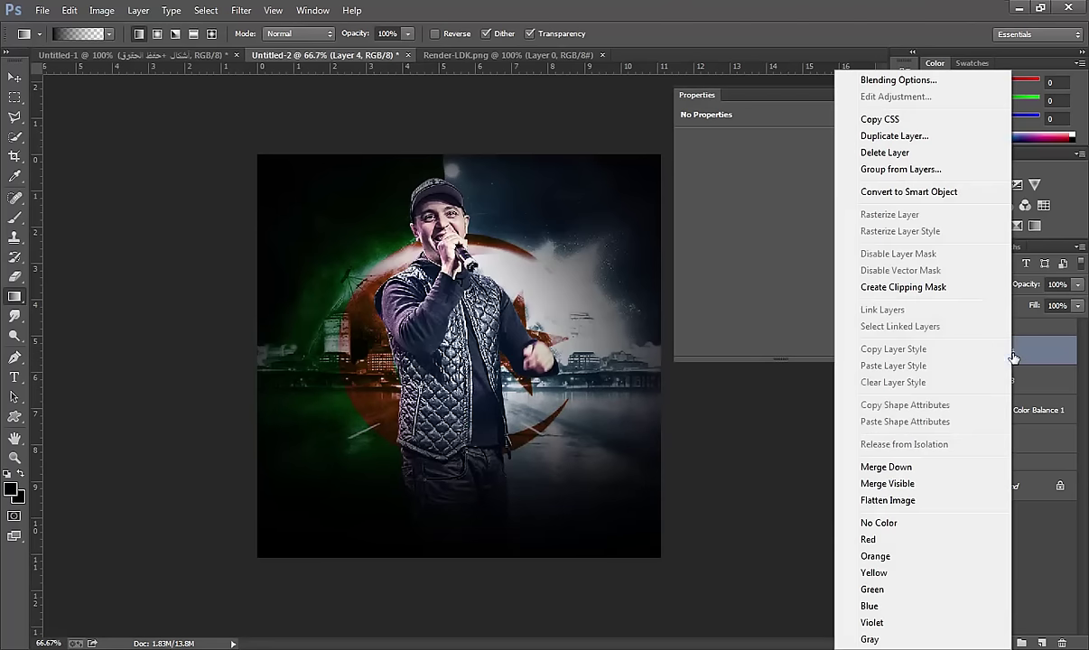
{"action": "left_click", "coordinate": [894, 134]}
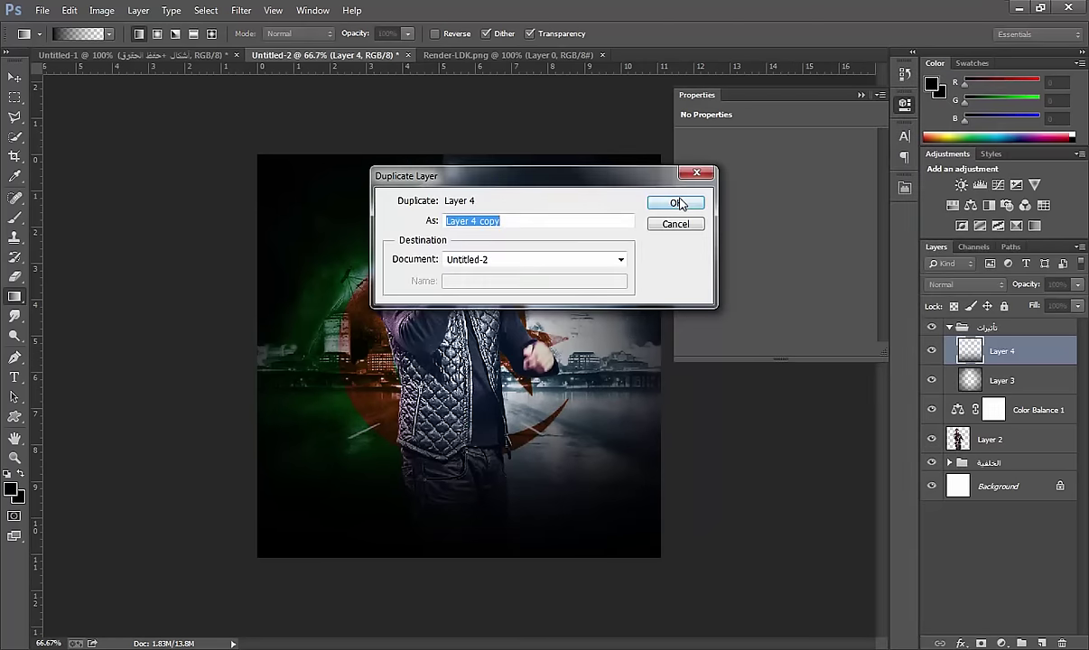
{"action": "left_click", "coordinate": [678, 203]}
{"action": "left_click", "coordinate": [1079, 286]}
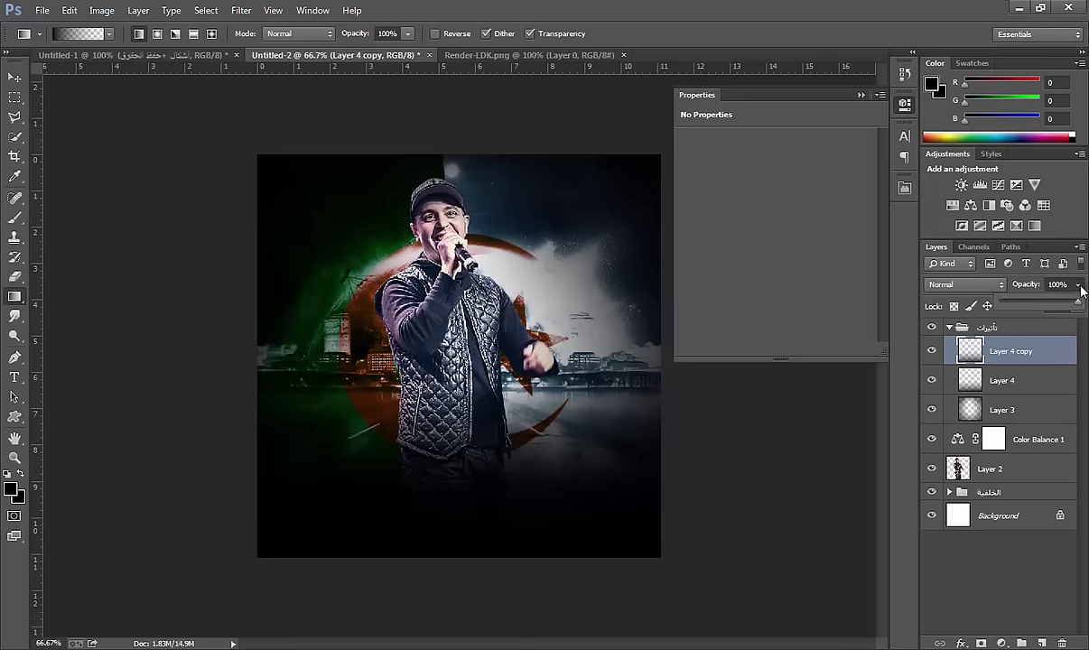
{"action": "left_click_drag", "start_coordinate": [1083, 305], "coordinate": [1046, 306]}
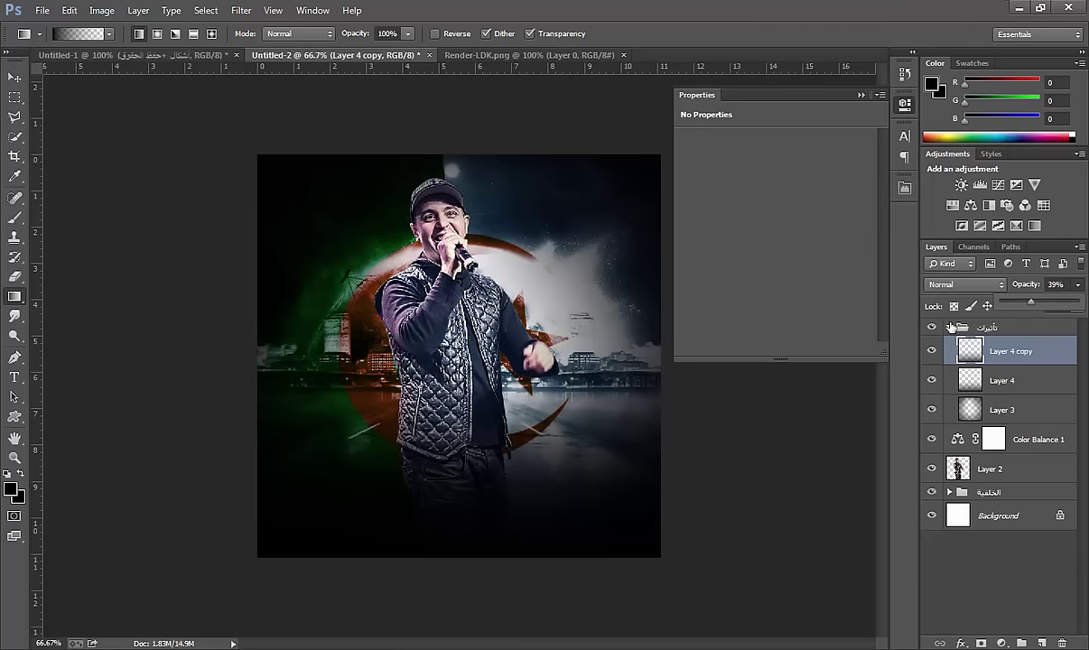
{"action": "left_click", "coordinate": [950, 327]}
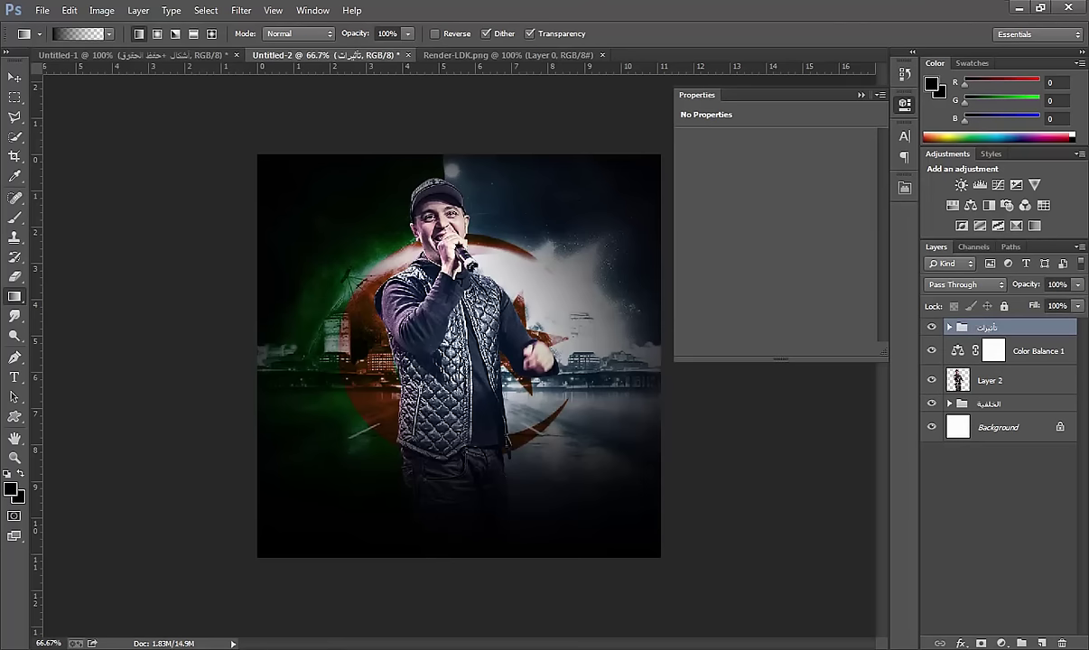
{"action": "left_click", "coordinate": [1021, 643]}
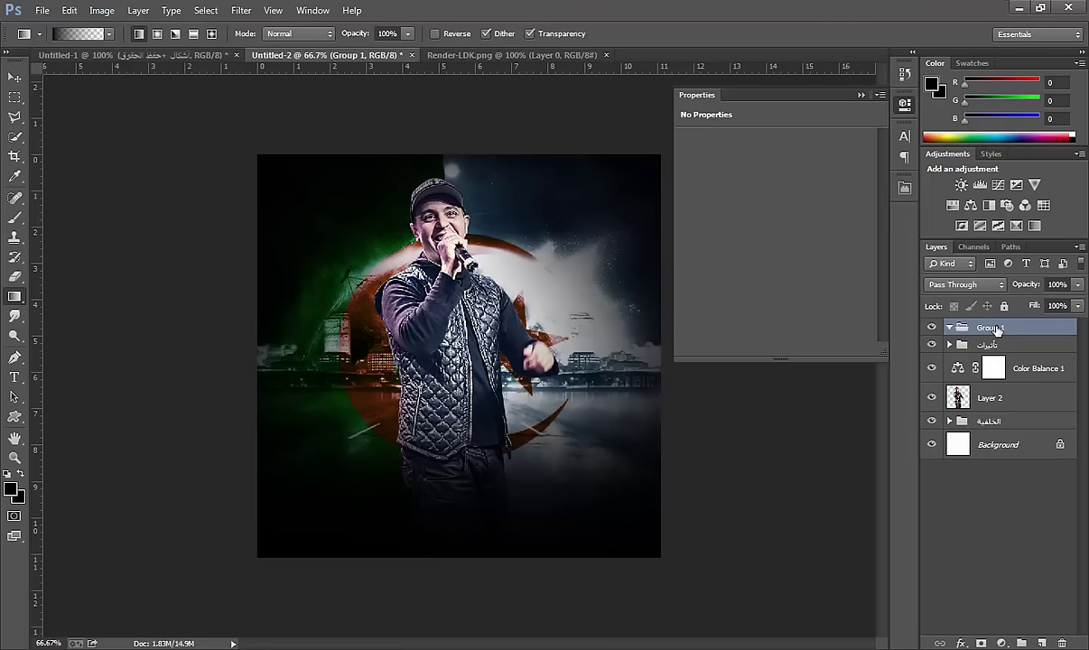
{"action": "double_click", "coordinate": [997, 331]}
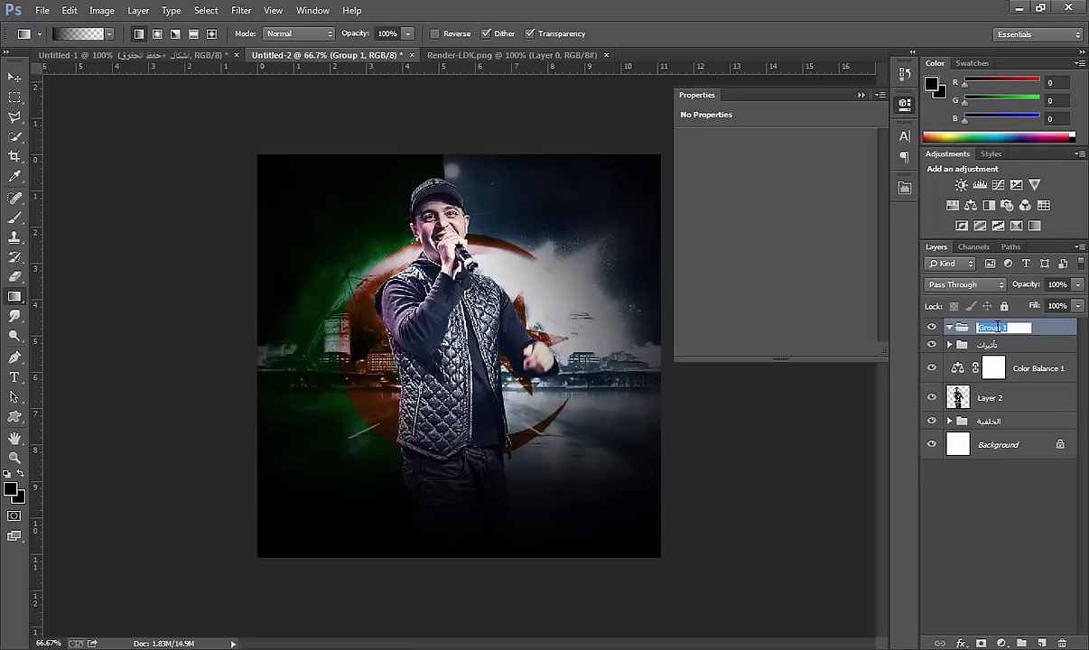
{"action": "type", "text": "العناوين"}
{"action": "key", "text": "Return"}
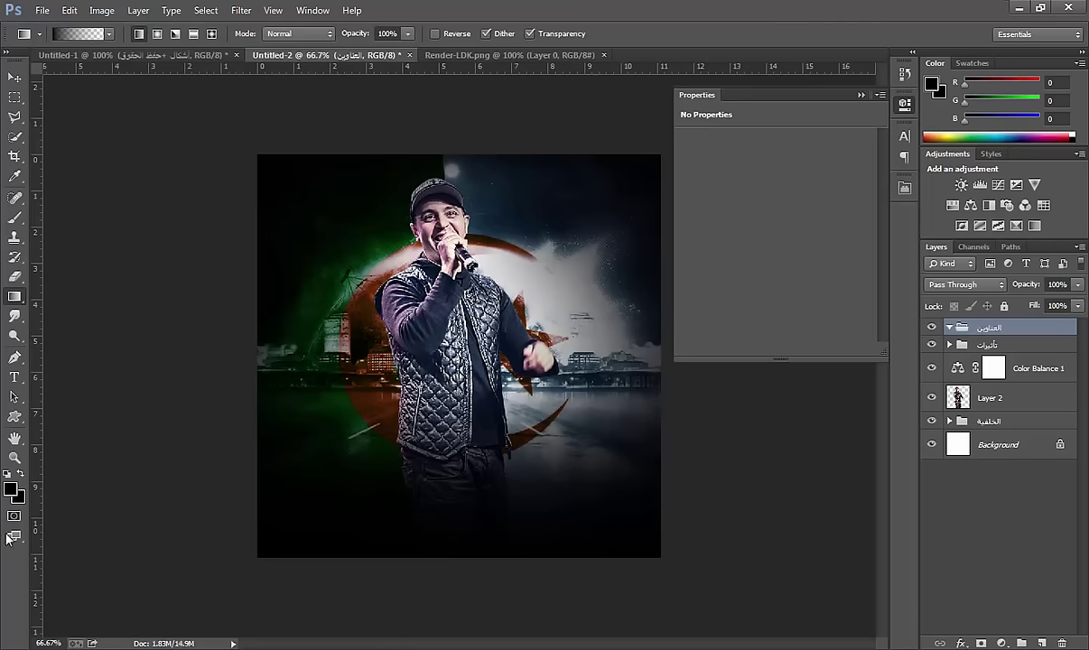
{"action": "left_click", "coordinate": [11, 490]}
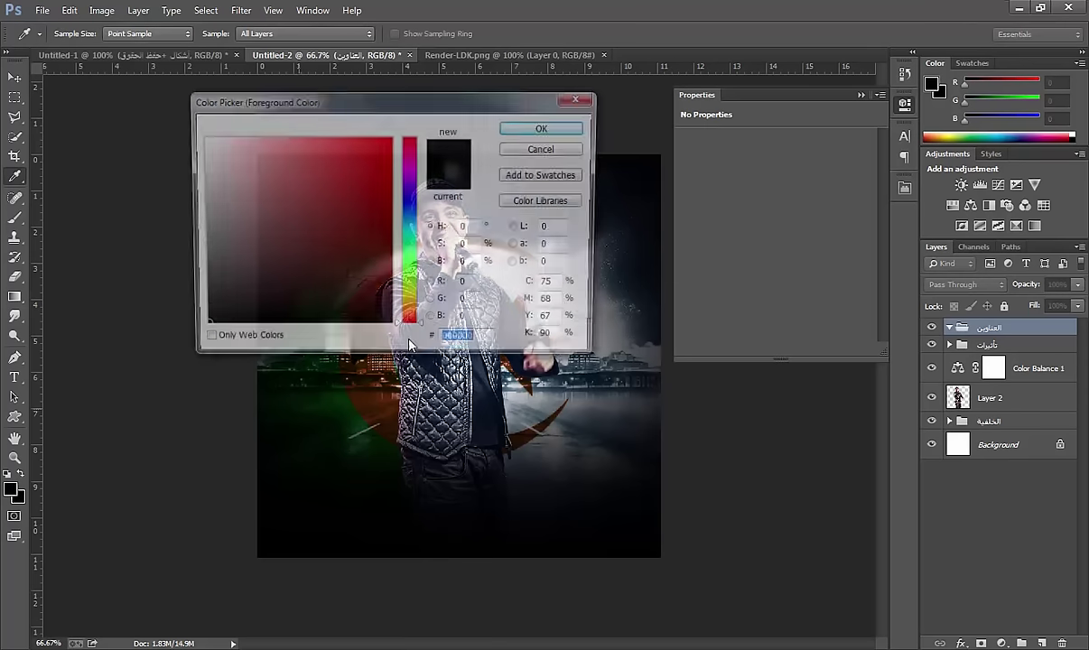
{"action": "left_click", "coordinate": [201, 137]}
{"action": "left_click", "coordinate": [508, 131]}
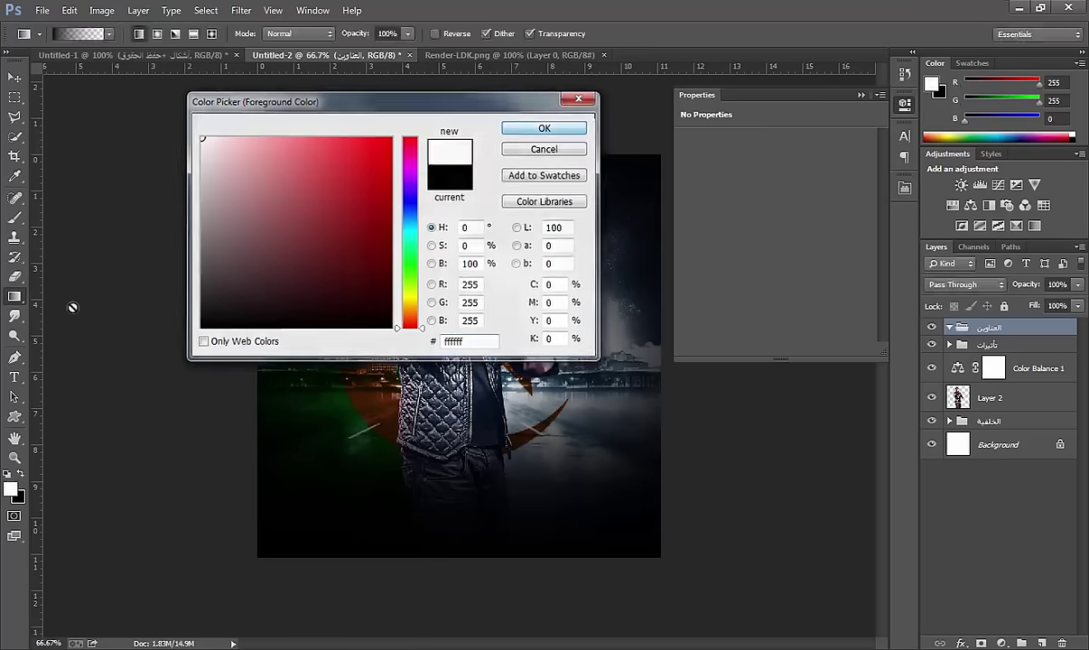
{"action": "left_click", "coordinate": [14, 378]}
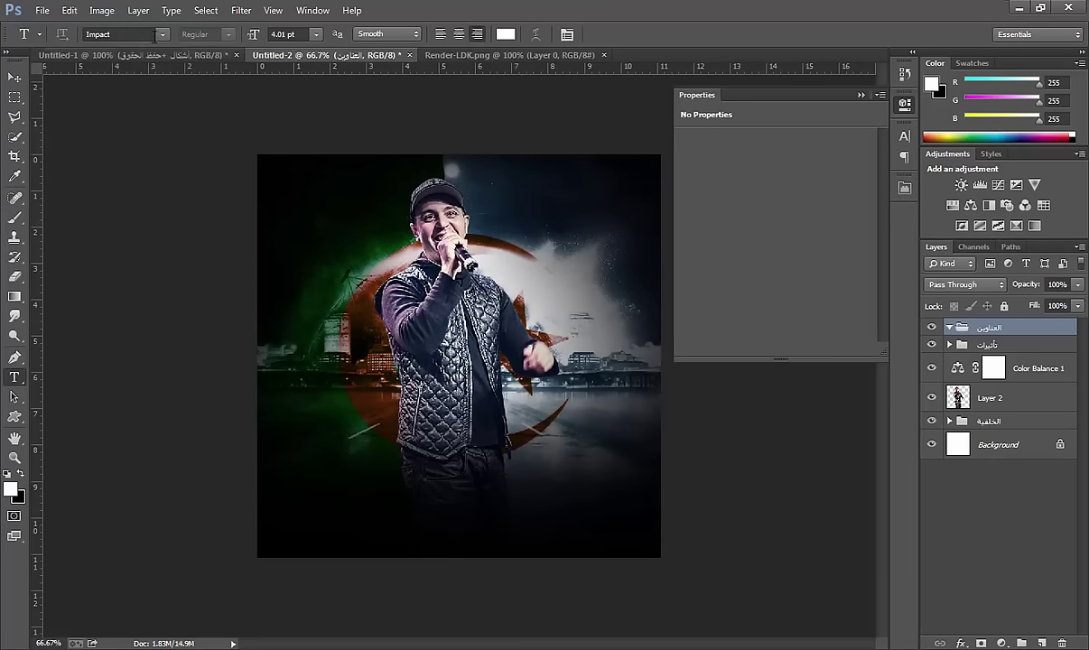
{"action": "left_click", "coordinate": [149, 35]}
{"action": "scroll", "coordinate": [218, 281], "scroll_direction": "up", "scroll_amount": 3}
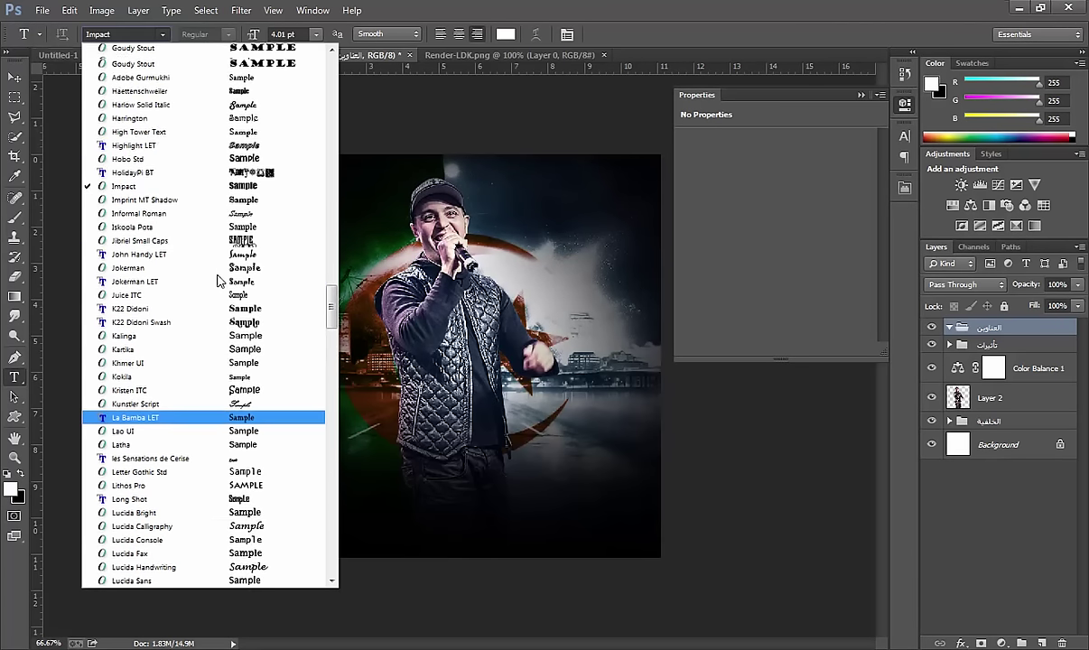
{"action": "scroll", "coordinate": [218, 281], "scroll_direction": "up", "scroll_amount": 2}
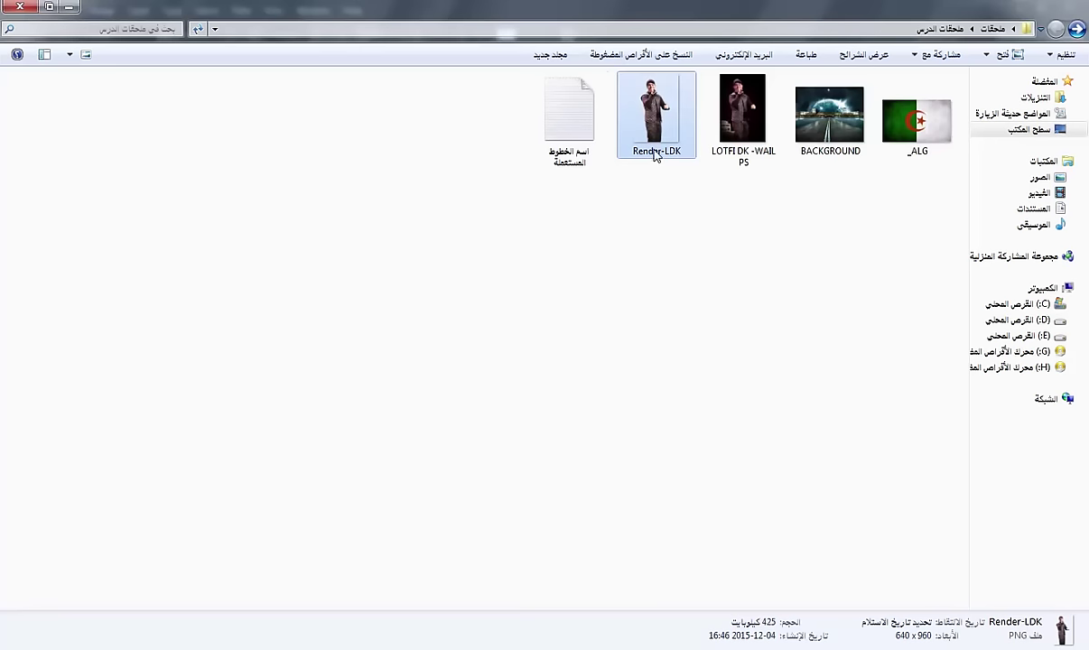
{"action": "double_click", "coordinate": [569, 109]}
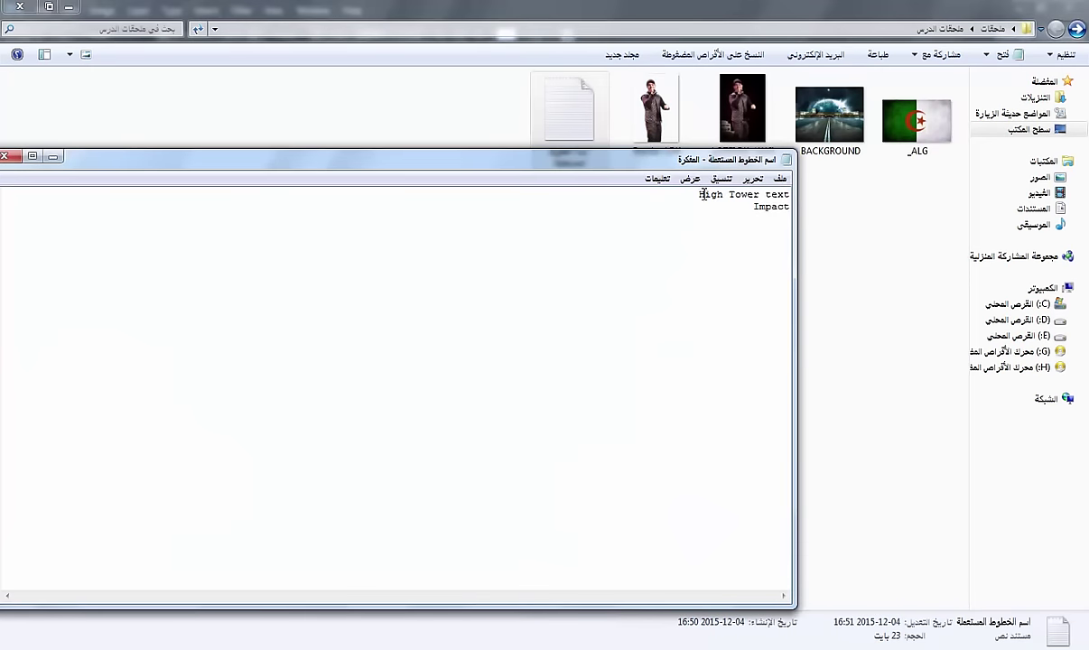
{"action": "left_click_drag", "start_coordinate": [703, 194], "coordinate": [791, 195]}
{"action": "left_click", "coordinate": [791, 195]}
{"action": "left_click_drag", "start_coordinate": [699, 195], "coordinate": [791, 194]}
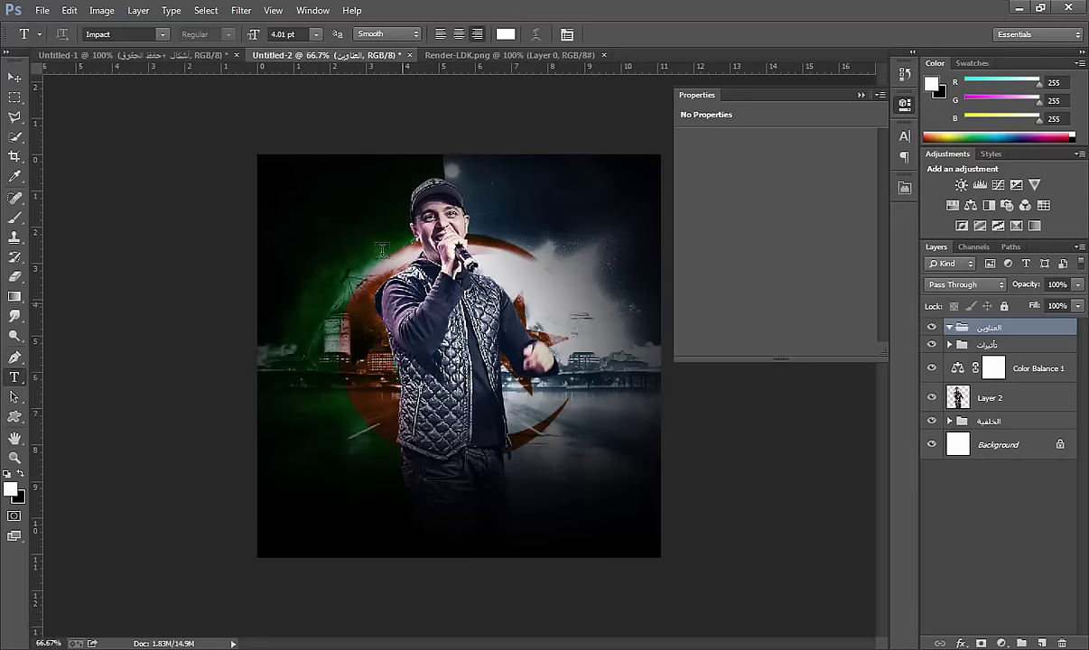
Step: Type a widely spaced 60 pt High Tower Text title 'OTF' on the lower poster and select it
{"action": "left_click", "coordinate": [133, 34]}
{"action": "type", "text": "H"}
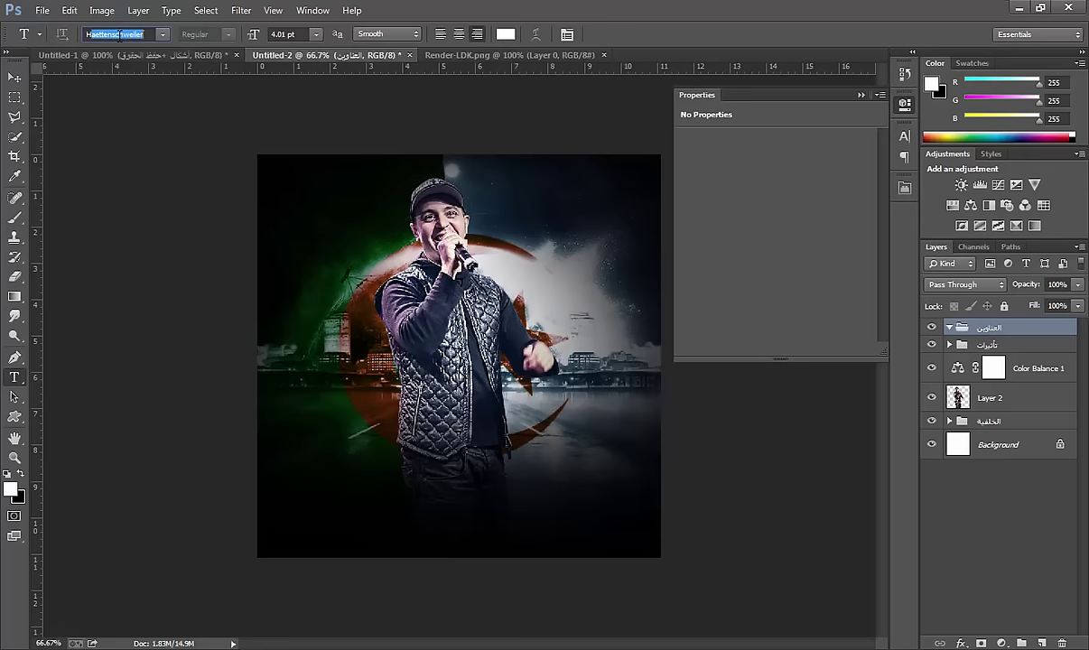
{"action": "type", "text": "igh Tower Text"}
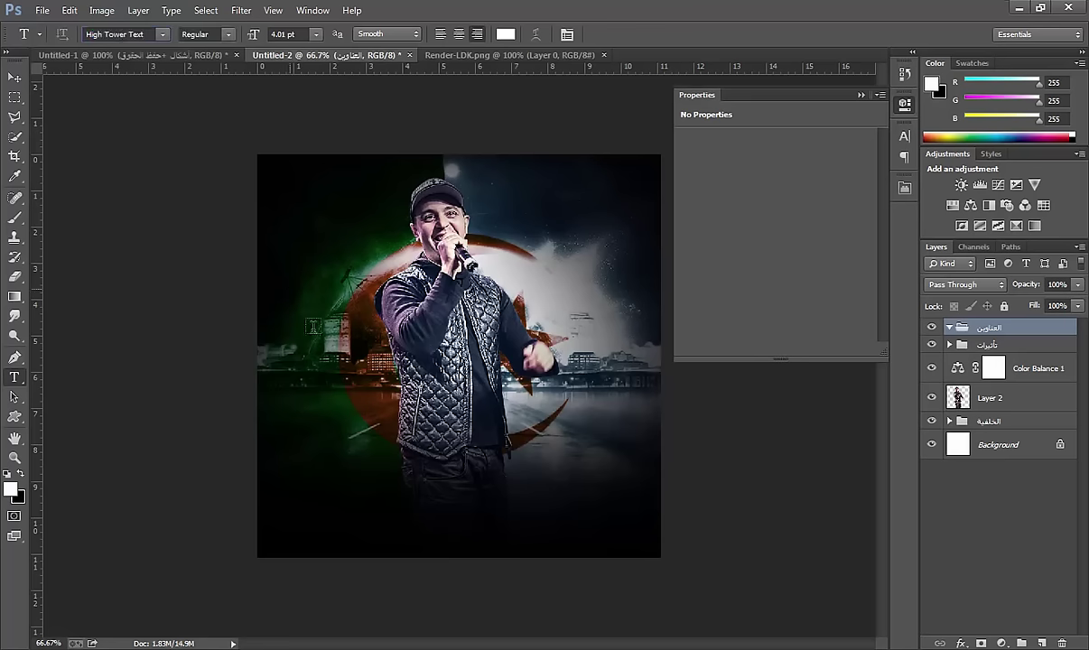
{"action": "left_click", "coordinate": [345, 450]}
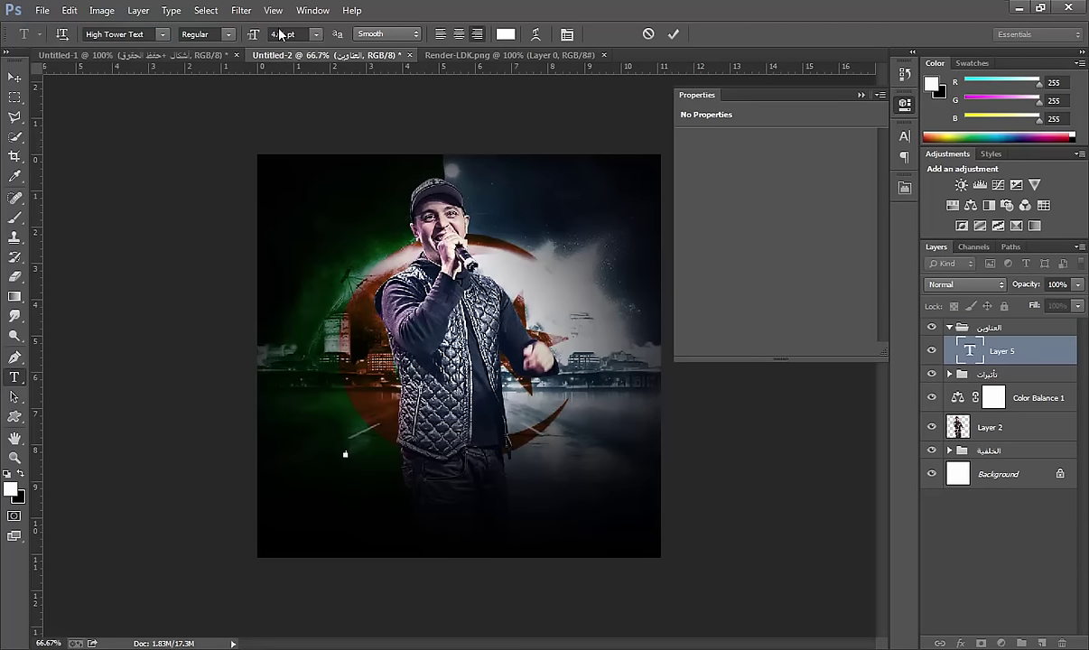
{"action": "mouse_move", "coordinate": [246, 36]}
{"action": "left_mouse_down"}
{"action": "mouse_move", "coordinate": [312, 50]}
{"action": "mouse_move", "coordinate": [239, 42]}
{"action": "left_mouse_up"}
{"action": "type", "text": "OTF"}
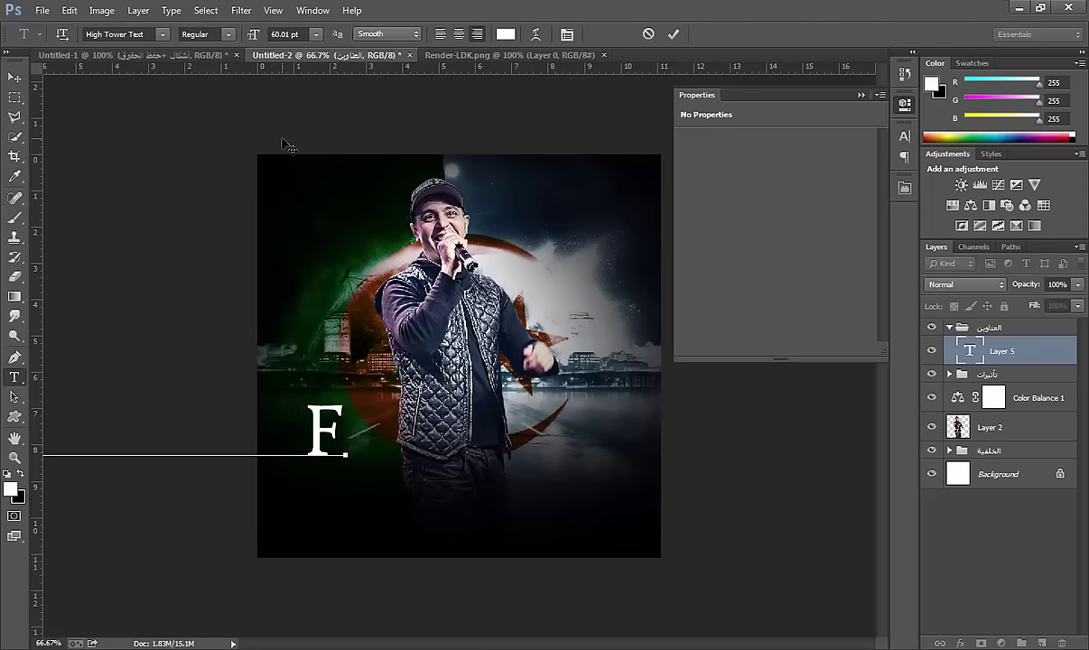
{"action": "type", "text": "I"}
{"action": "mouse_move", "coordinate": [348, 282]}
{"action": "left_mouse_down"}
{"action": "mouse_move", "coordinate": [662, 344]}
{"action": "mouse_move", "coordinate": [698, 320]}
{"action": "left_mouse_up"}
{"action": "key", "text": "BackSpace"}
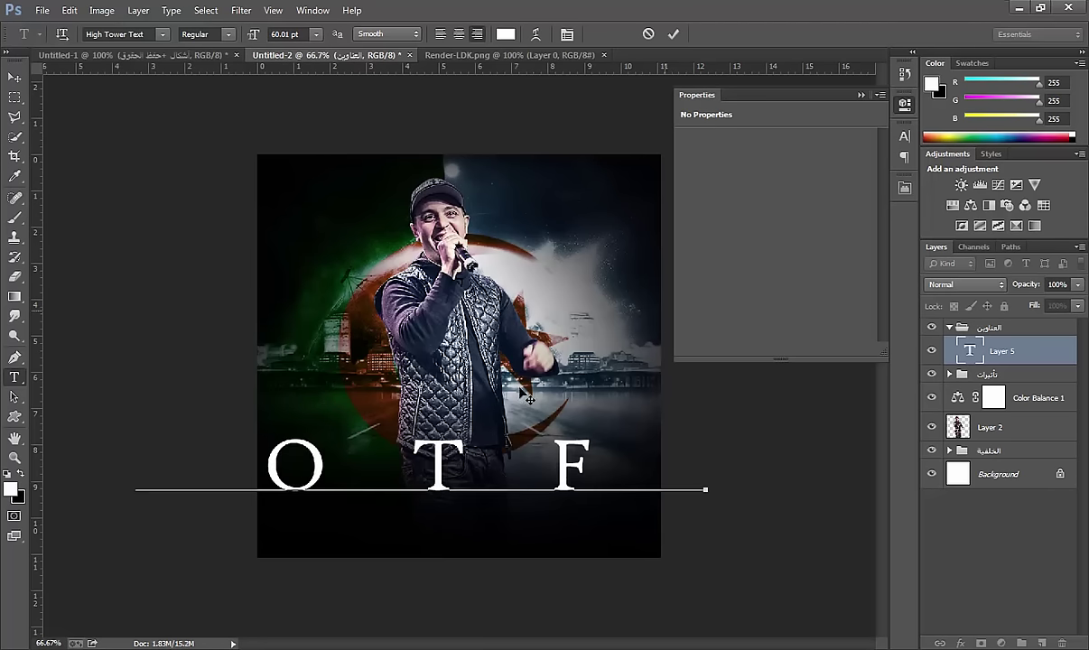
{"action": "key", "text": "ctrl+a"}
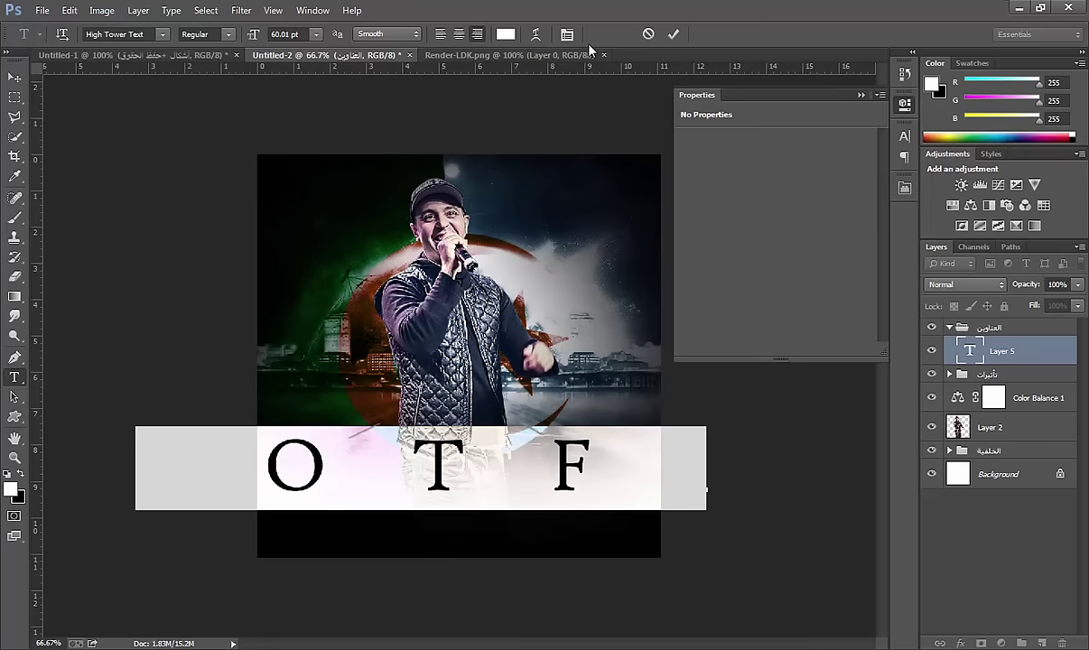
Step: Set the LOTFI title to 31 pt with tracking 0, placed below the singer, and commit
{"action": "left_click", "coordinate": [567, 34]}
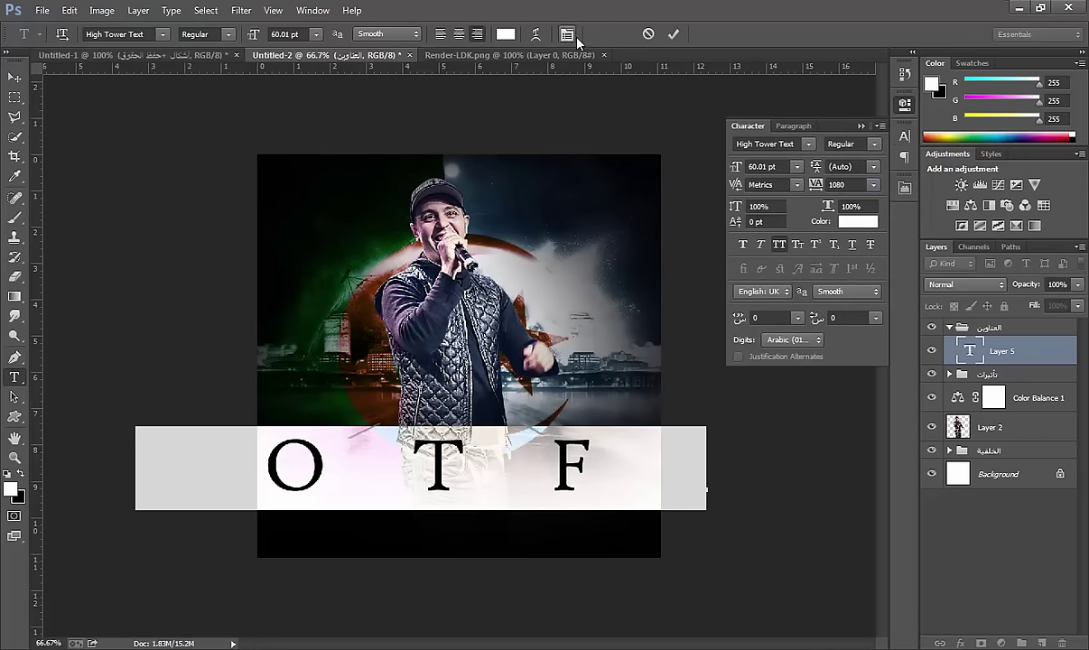
{"action": "left_click", "coordinate": [874, 185]}
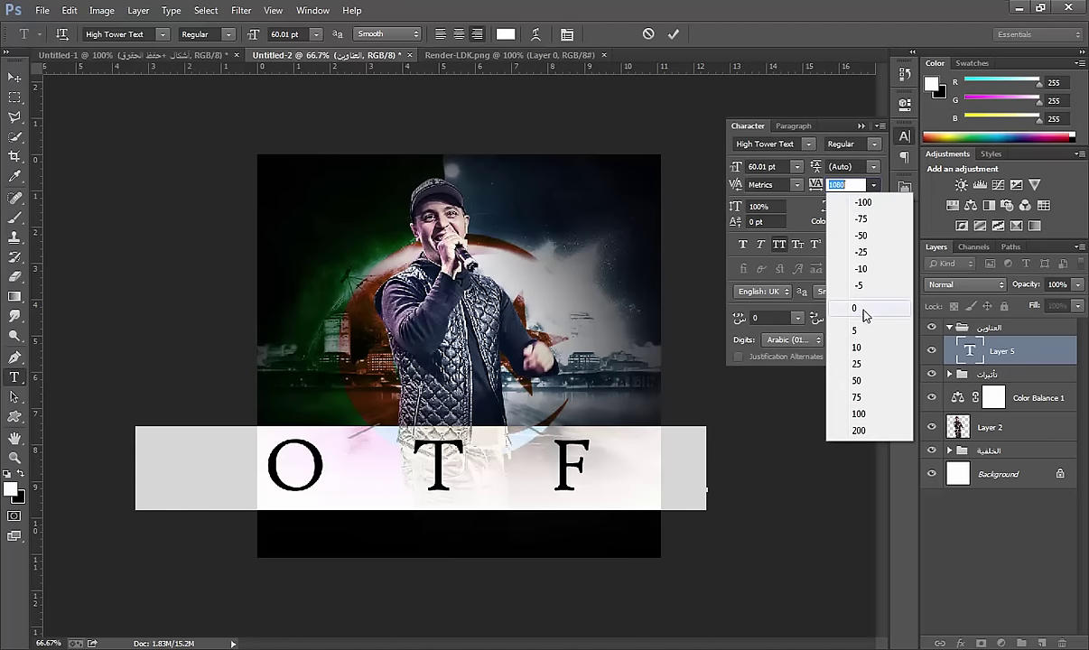
{"action": "left_click", "coordinate": [809, 294]}
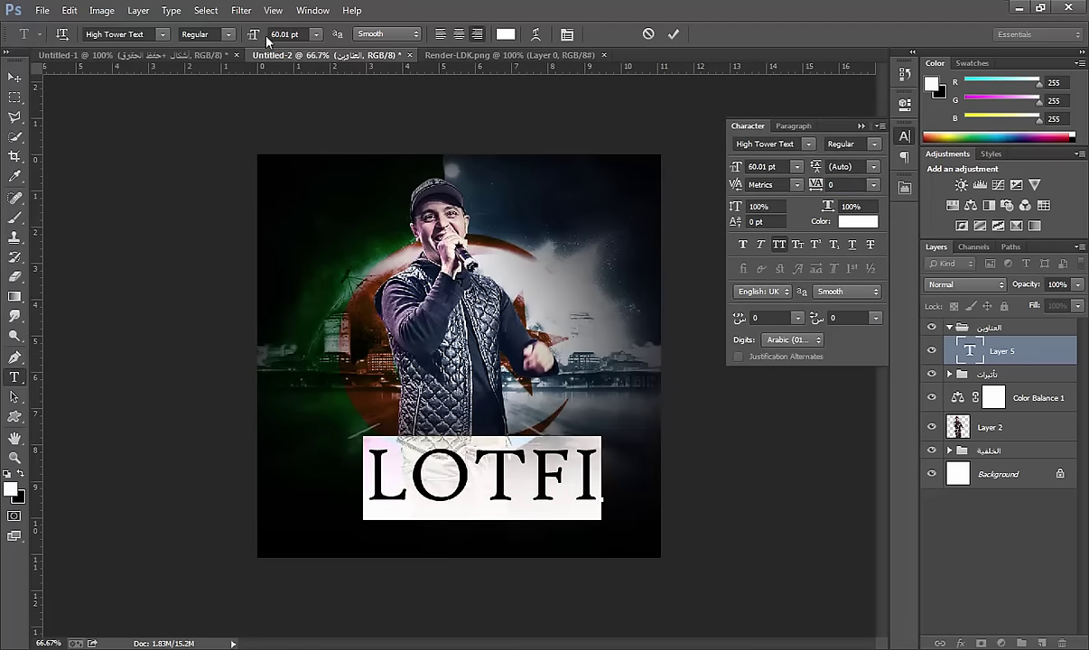
{"action": "left_click_drag", "start_coordinate": [252, 36], "coordinate": [224, 36]}
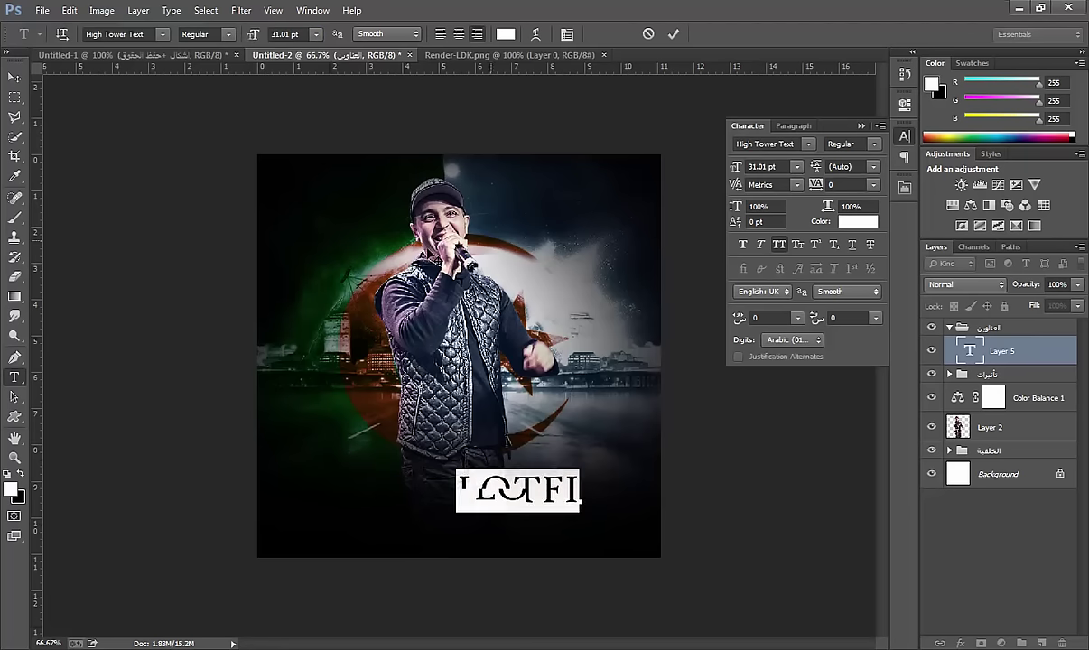
{"action": "left_click_drag", "start_coordinate": [457, 500], "coordinate": [452, 495]}
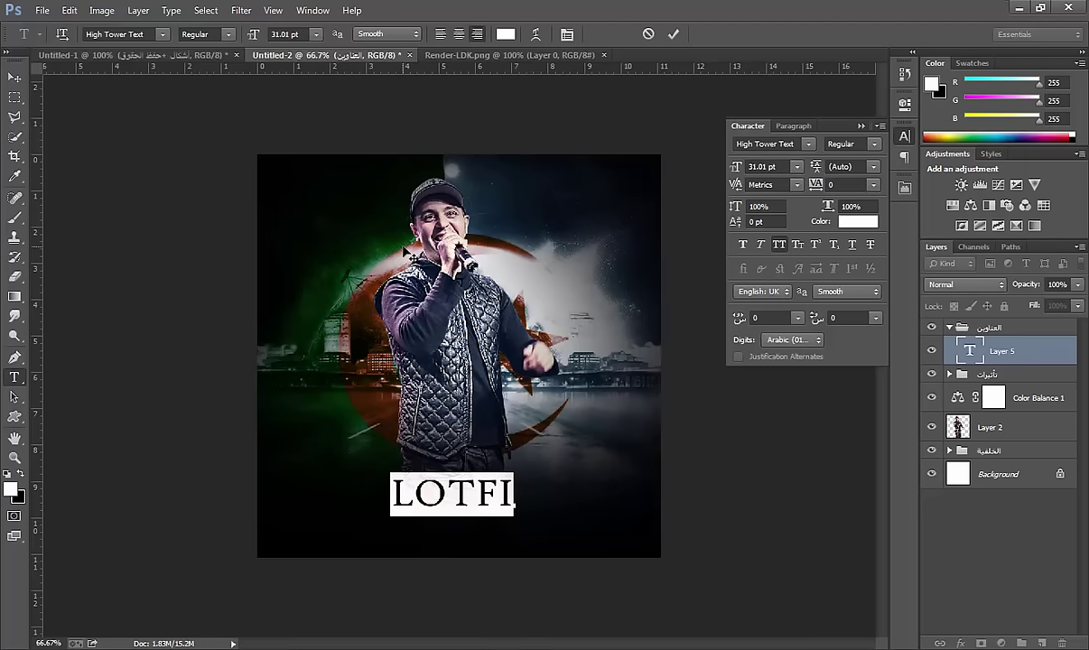
{"action": "left_click", "coordinate": [939, 338]}
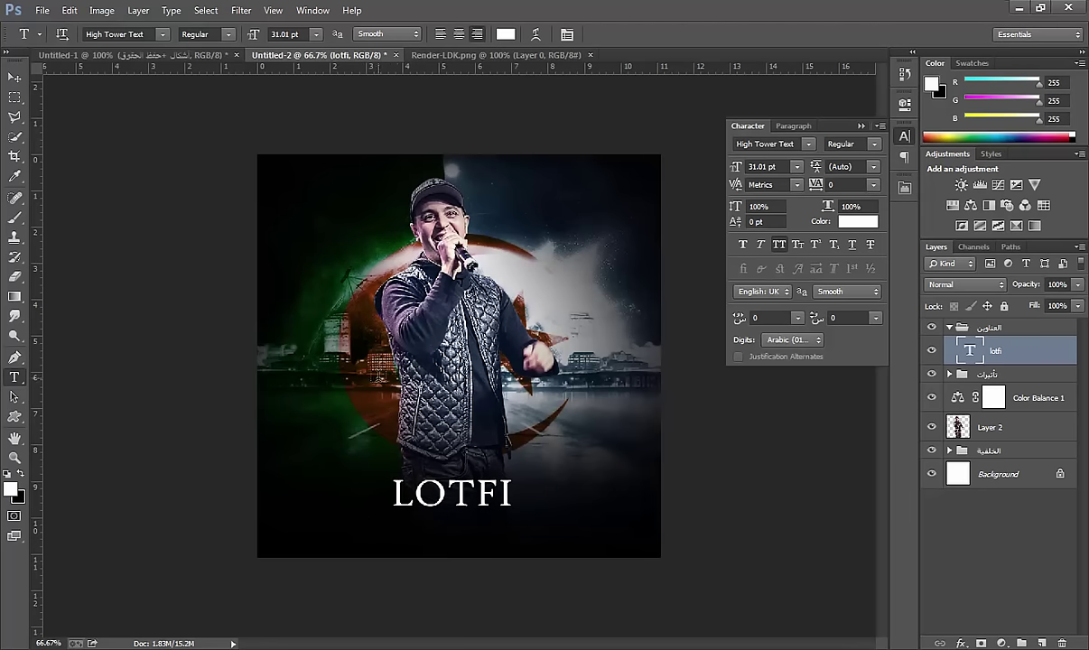
Step: Type the subtitle 'DOUBLE KANON' beneath LOTFI and select all of it
{"action": "left_click", "coordinate": [379, 377]}
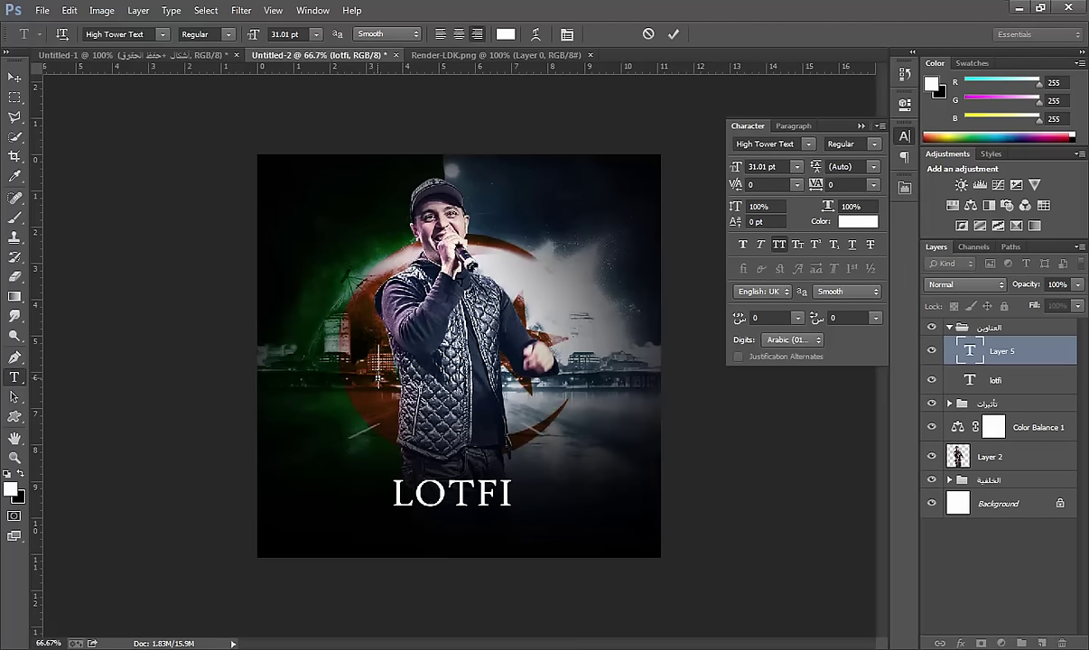
{"action": "type", "text": "DOUBLE "}
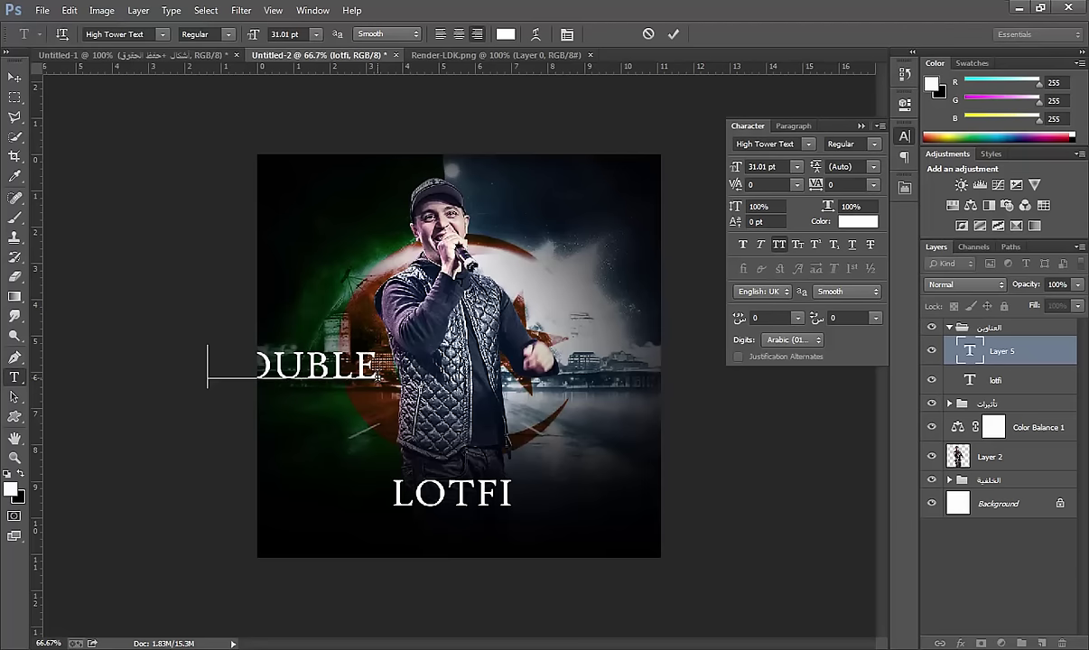
{"action": "type", "text": "KA"}
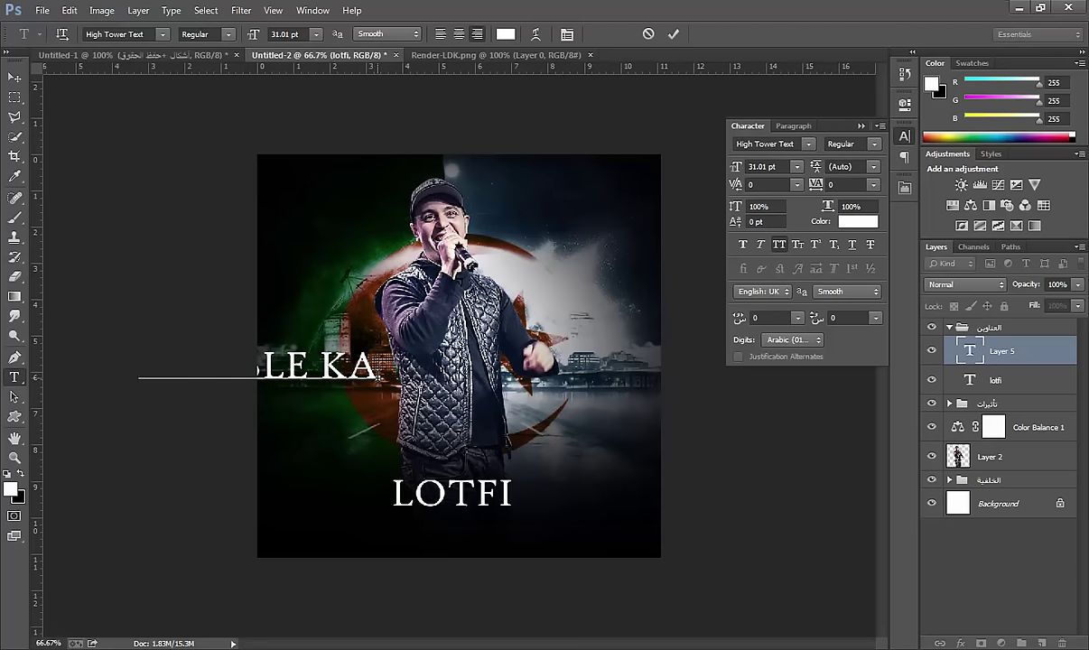
{"action": "type", "text": "NON."}
{"action": "left_click_drag", "start_coordinate": [182, 372], "coordinate": [432, 533]}
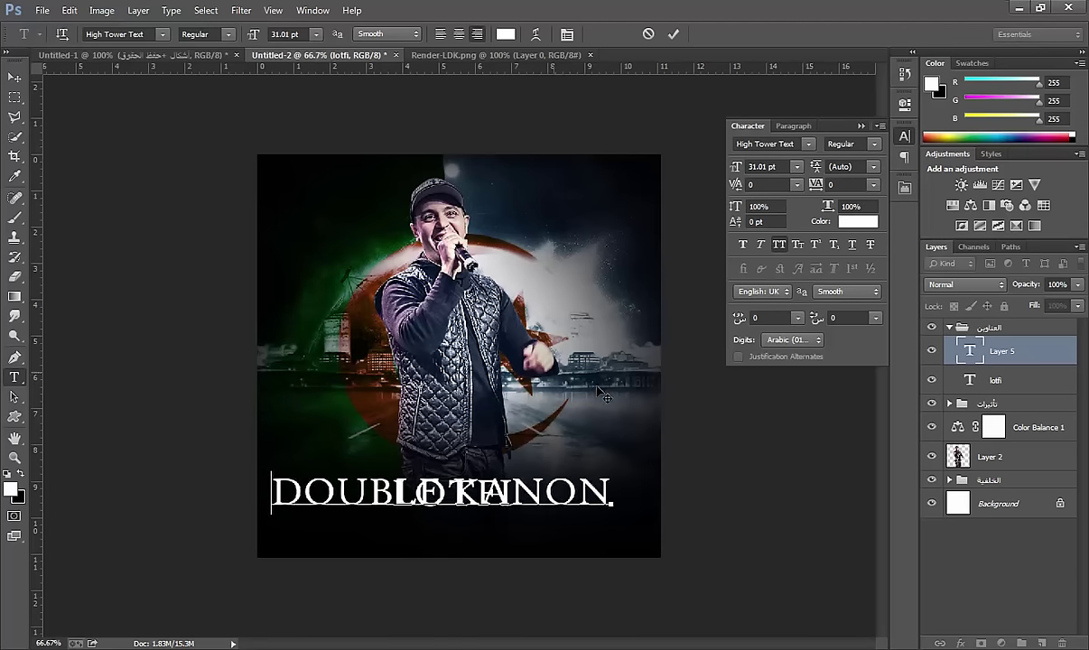
{"action": "double_click", "coordinate": [431, 533]}
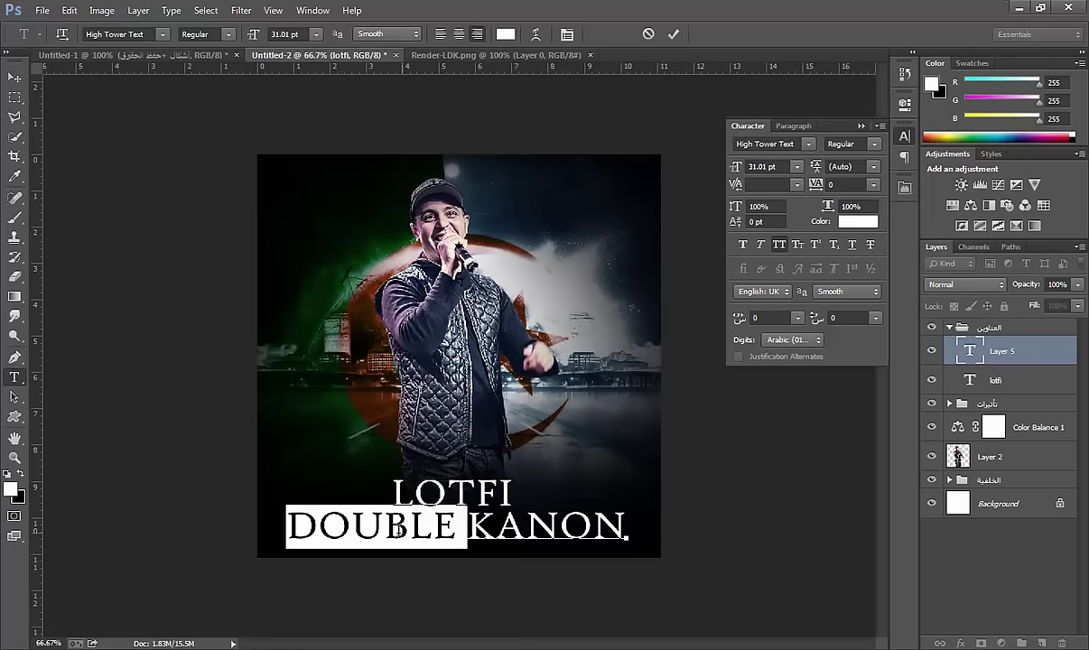
{"action": "key", "text": "ctrl+a"}
Step: Set the subtitle to 12 pt with tracking 200, centre it under LOTFI, and commit
{"action": "left_click_drag", "start_coordinate": [249, 36], "coordinate": [244, 45]}
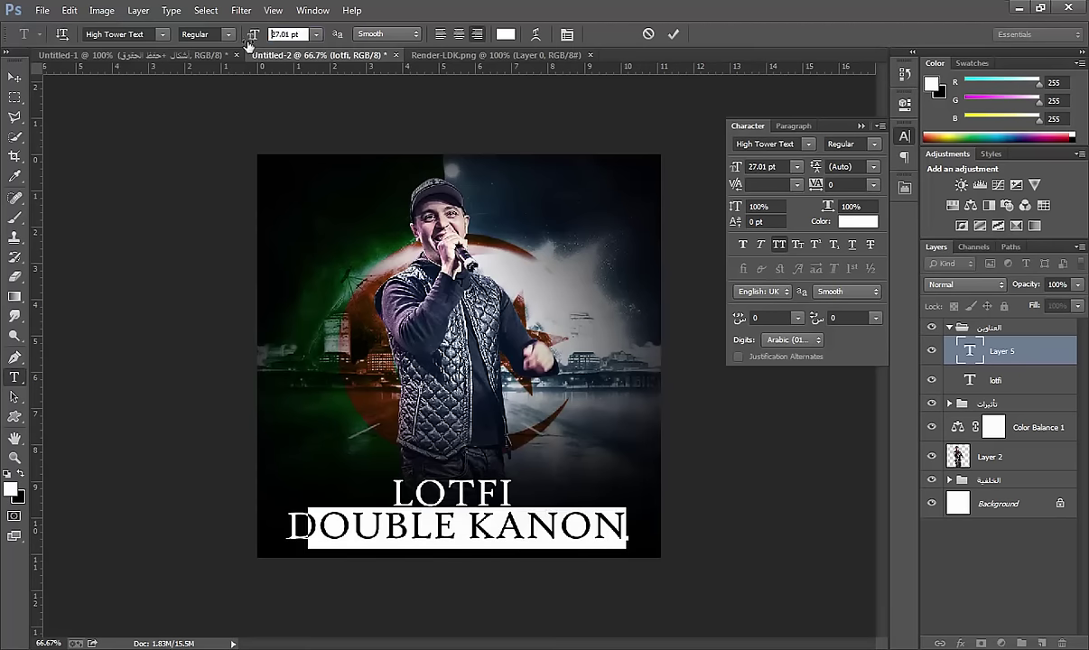
{"action": "left_click_drag", "start_coordinate": [420, 375], "coordinate": [343, 364]}
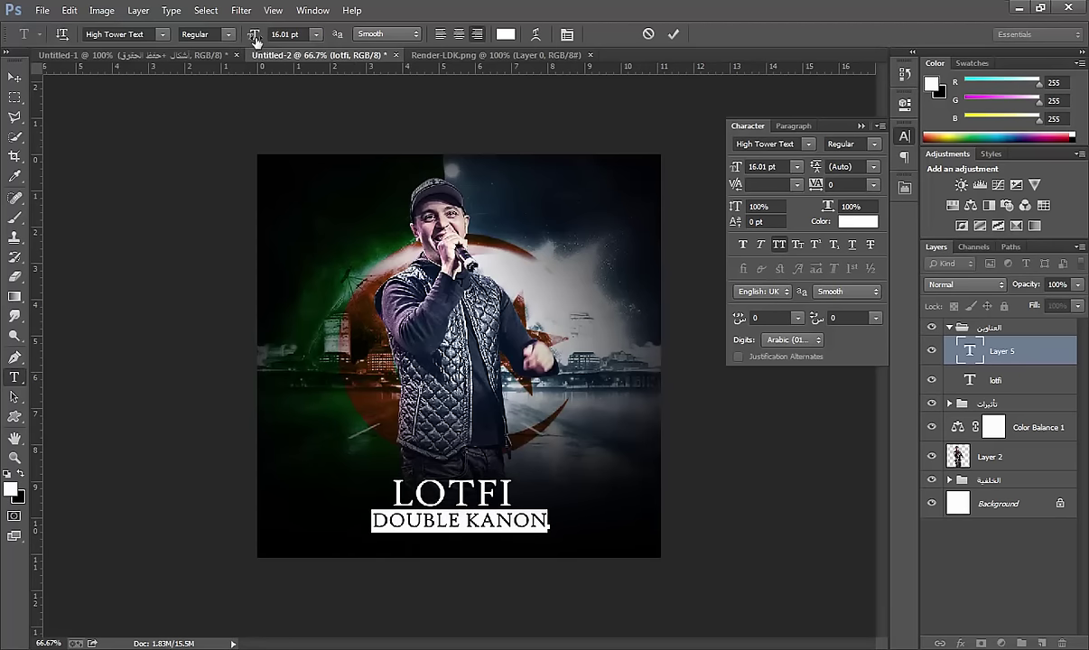
{"action": "left_click_drag", "start_coordinate": [253, 40], "coordinate": [247, 42]}
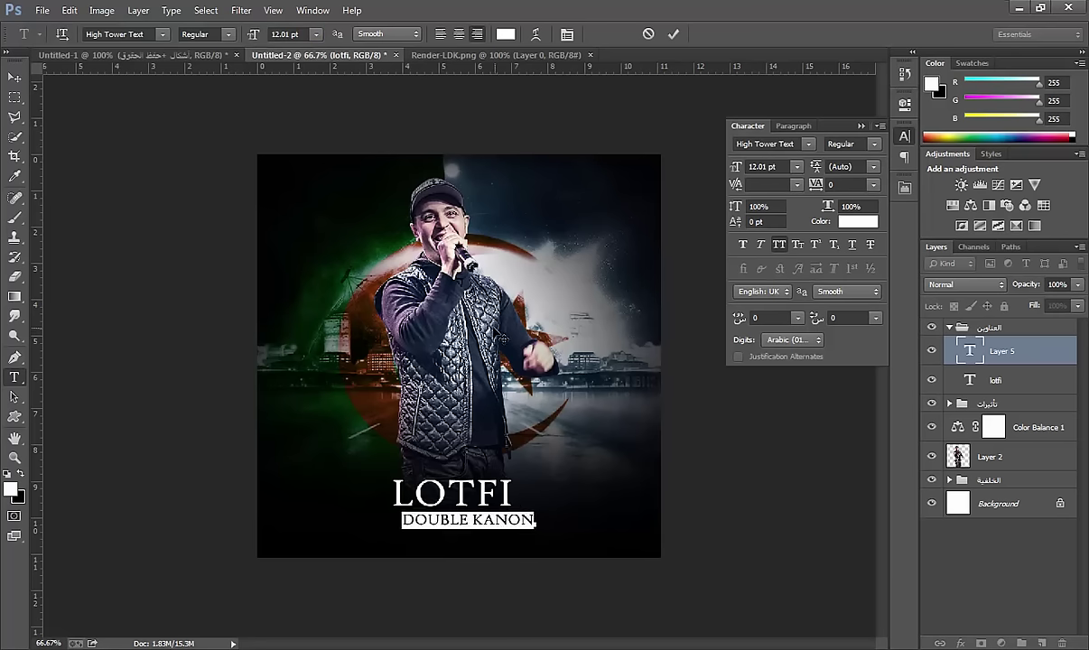
{"action": "left_click_drag", "start_coordinate": [466, 316], "coordinate": [454, 316]}
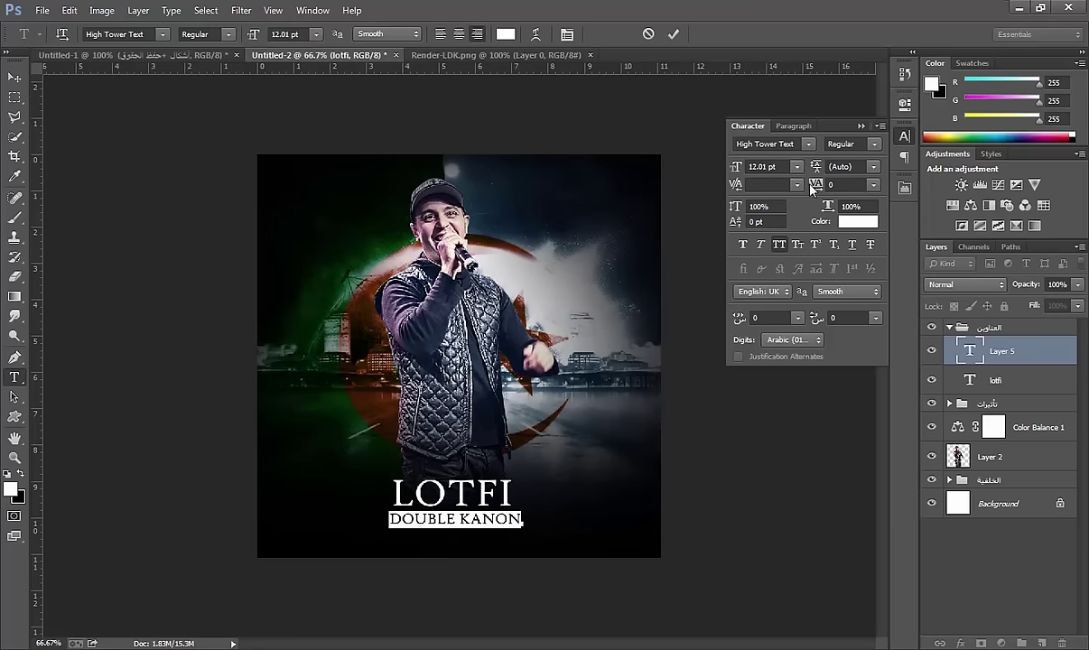
{"action": "left_click_drag", "start_coordinate": [815, 185], "coordinate": [813, 192]}
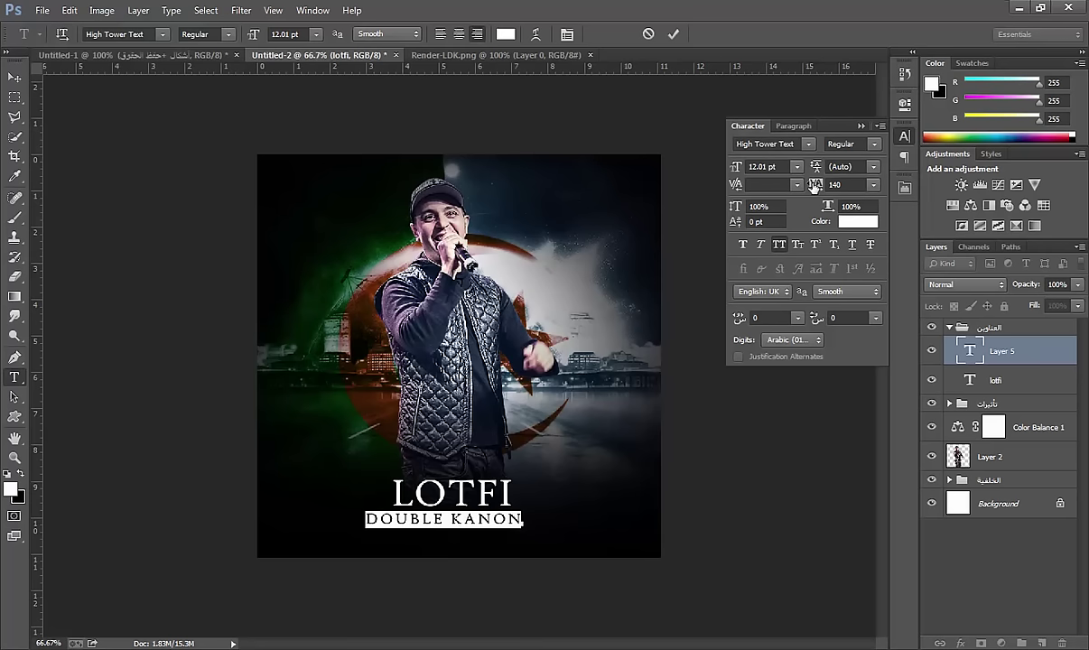
{"action": "key", "text": "alt+Right"}
{"action": "key", "text": "alt+Right"}
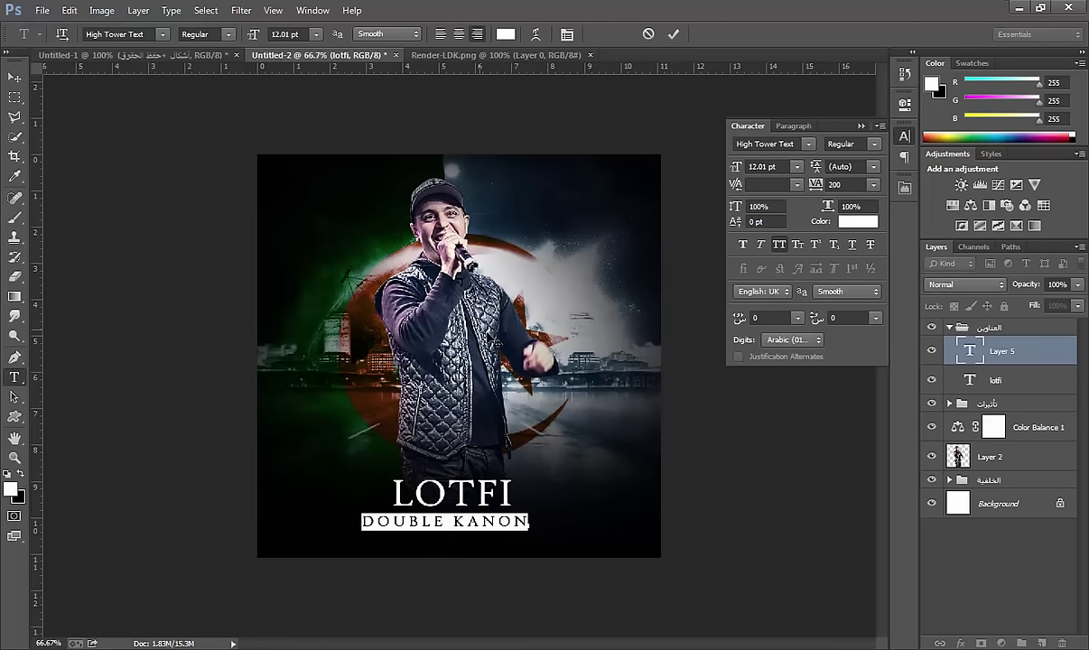
{"action": "key", "text": "alt+Right"}
{"action": "left_click_drag", "start_coordinate": [496, 338], "coordinate": [504, 342]}
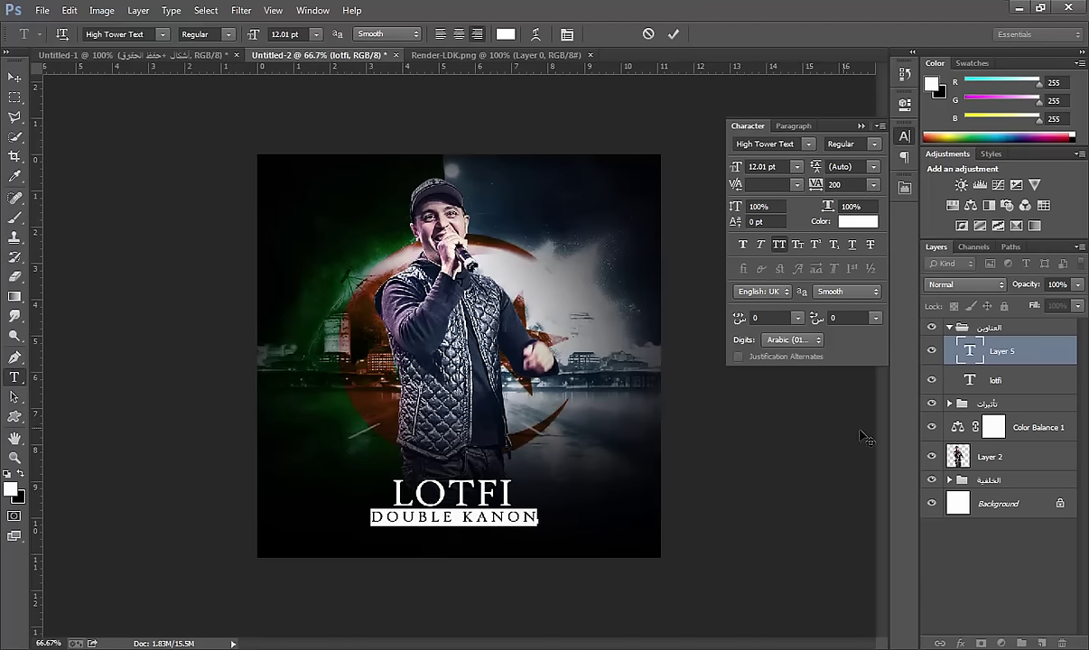
{"action": "left_click", "coordinate": [1000, 359]}
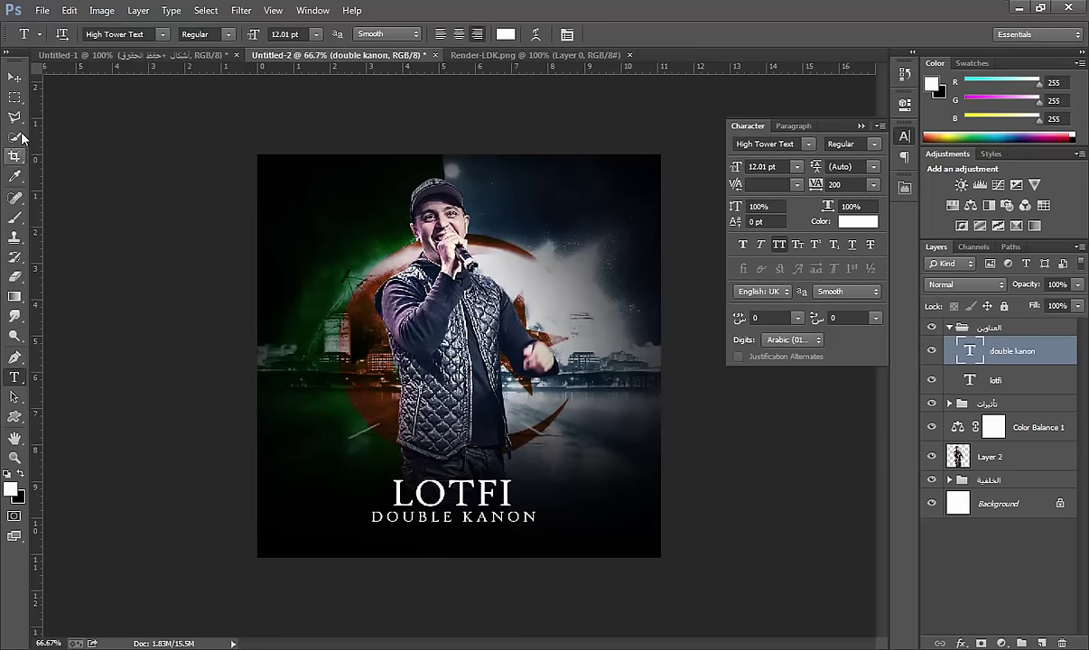
{"action": "left_click", "coordinate": [14, 79]}
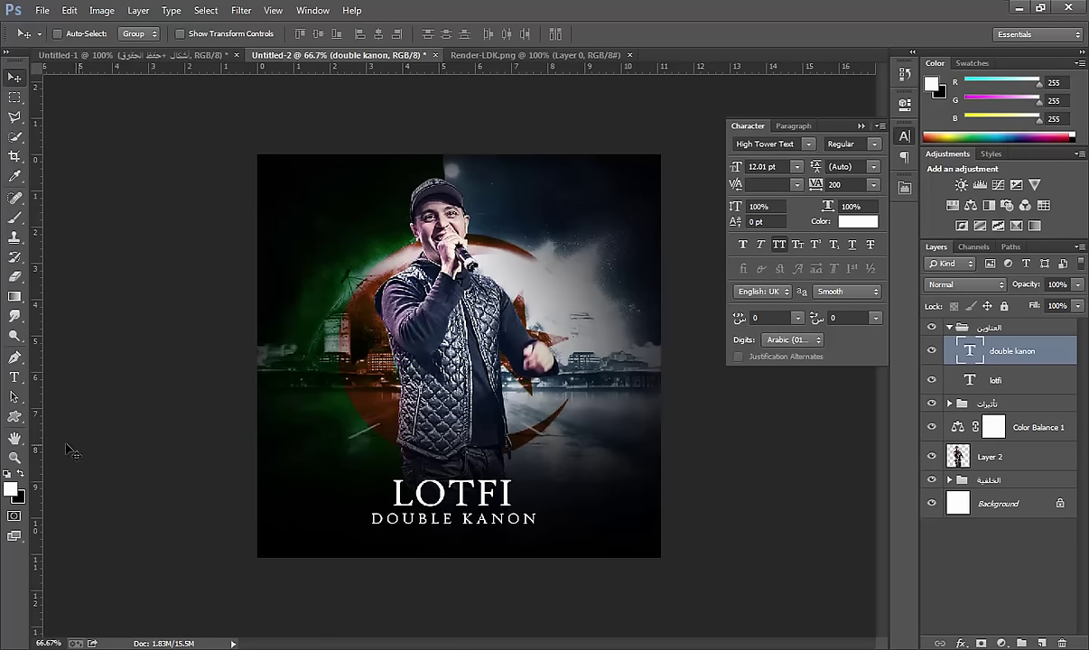
Step: Zoom in on the lower titles and type a new text line 'ALGERIAN RAPPER'
{"action": "left_click", "coordinate": [15, 457]}
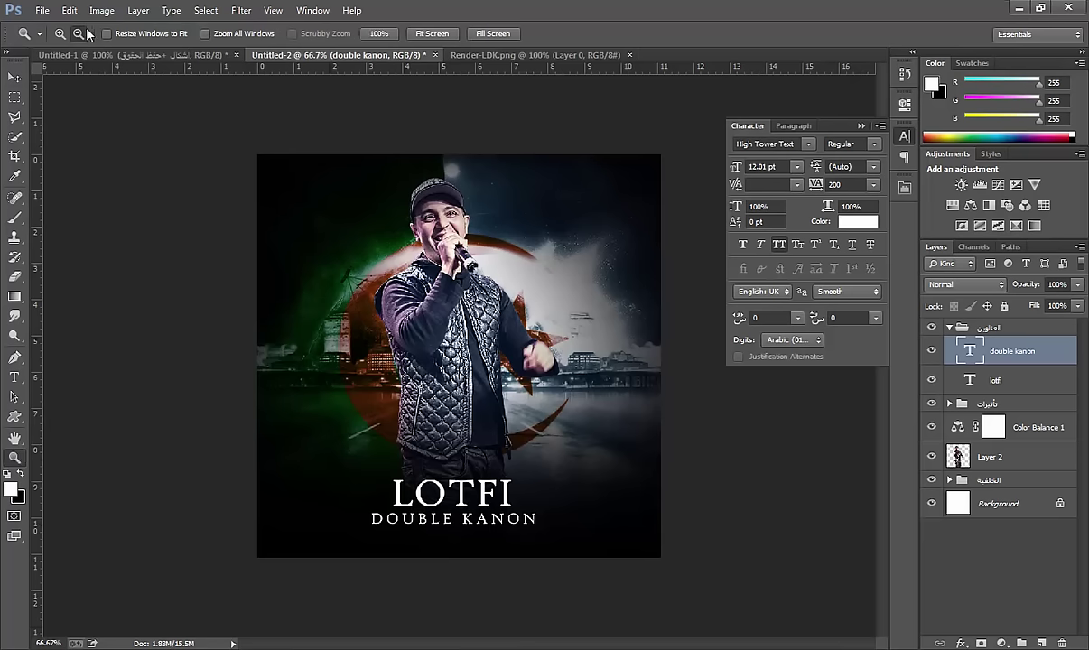
{"action": "left_click", "coordinate": [60, 33]}
{"action": "left_click", "coordinate": [449, 497]}
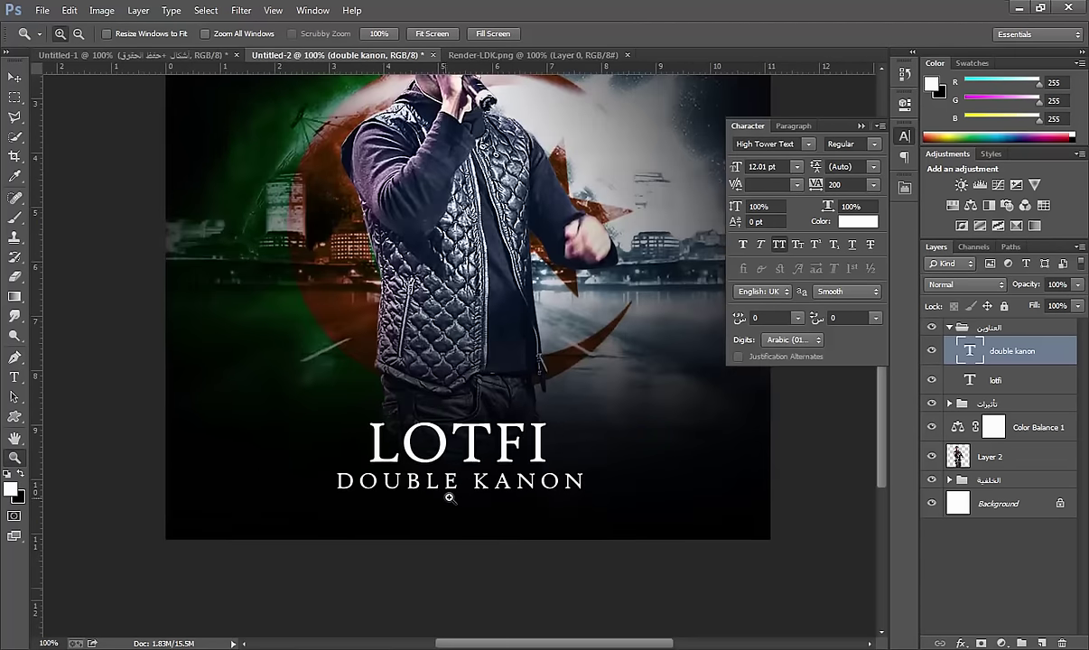
{"action": "left_click", "coordinate": [449, 497]}
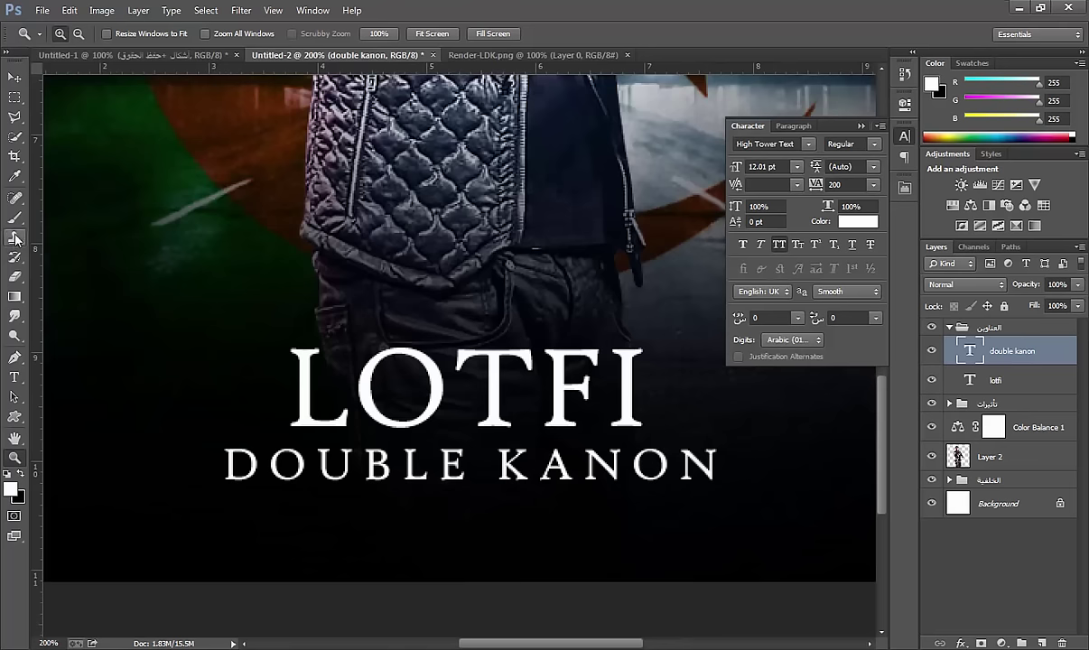
{"action": "left_click", "coordinate": [14, 378]}
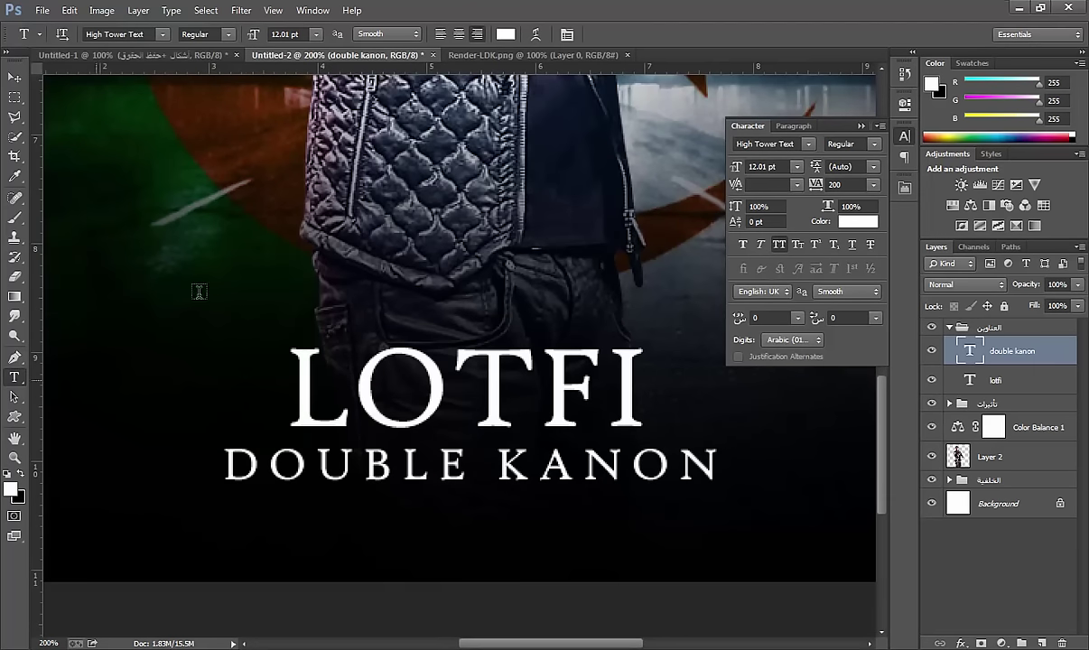
{"action": "left_click", "coordinate": [288, 213]}
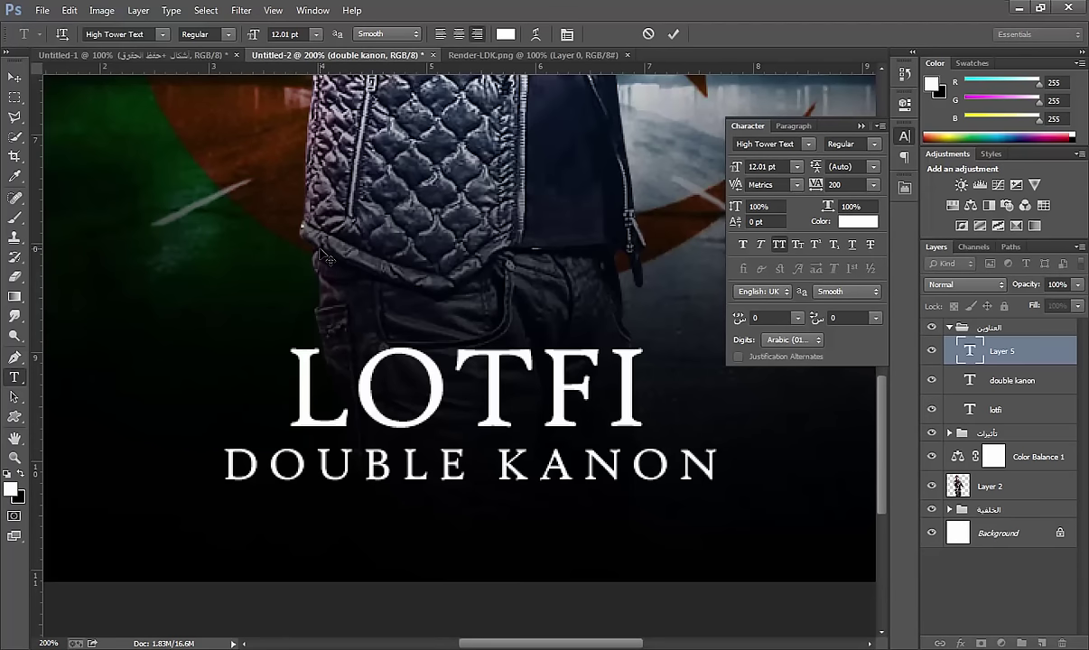
{"action": "type", "text": "ALF"}
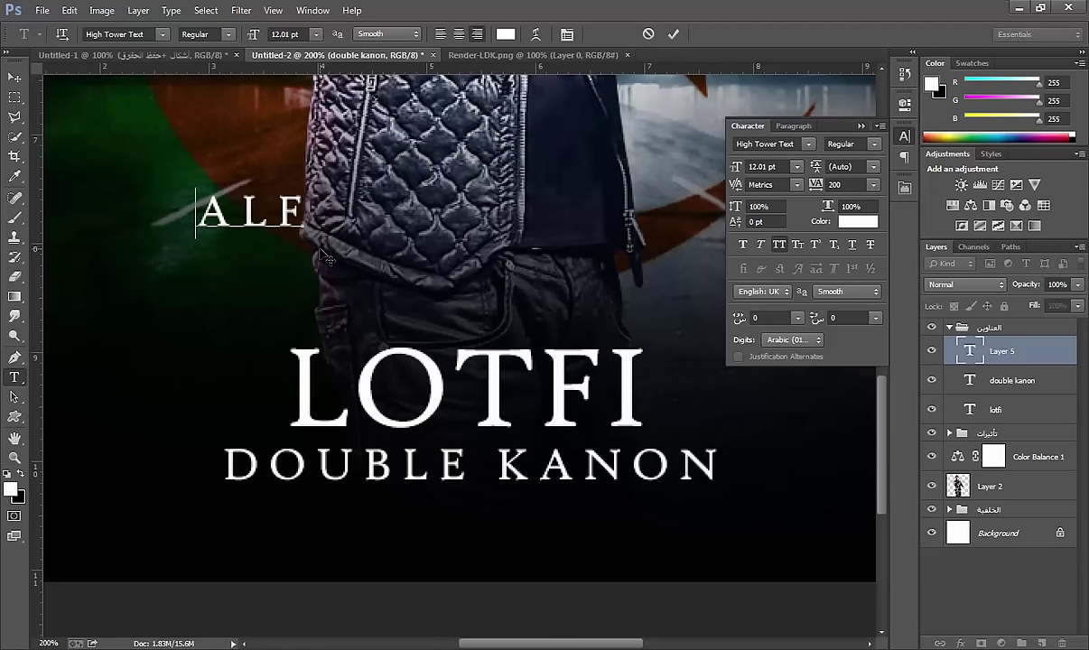
{"action": "type", "text": "*G"}
{"action": "key", "text": "BackSpace"}
{"action": "key", "text": "BackSpace"}
{"action": "key", "text": "BackSpace"}
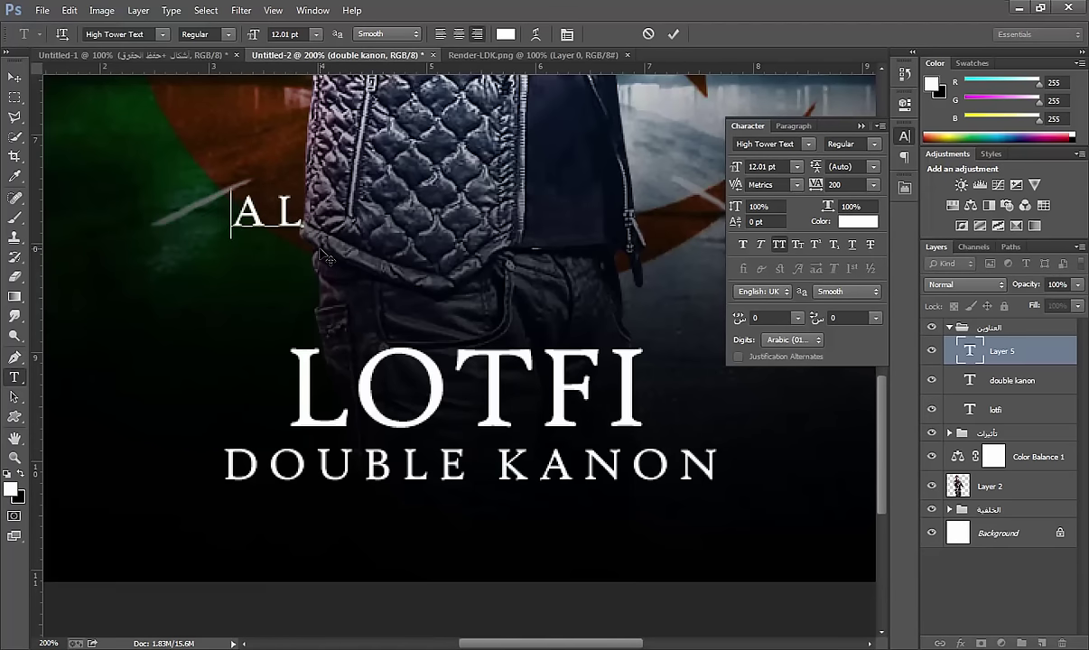
{"action": "type", "text": "GERIA"}
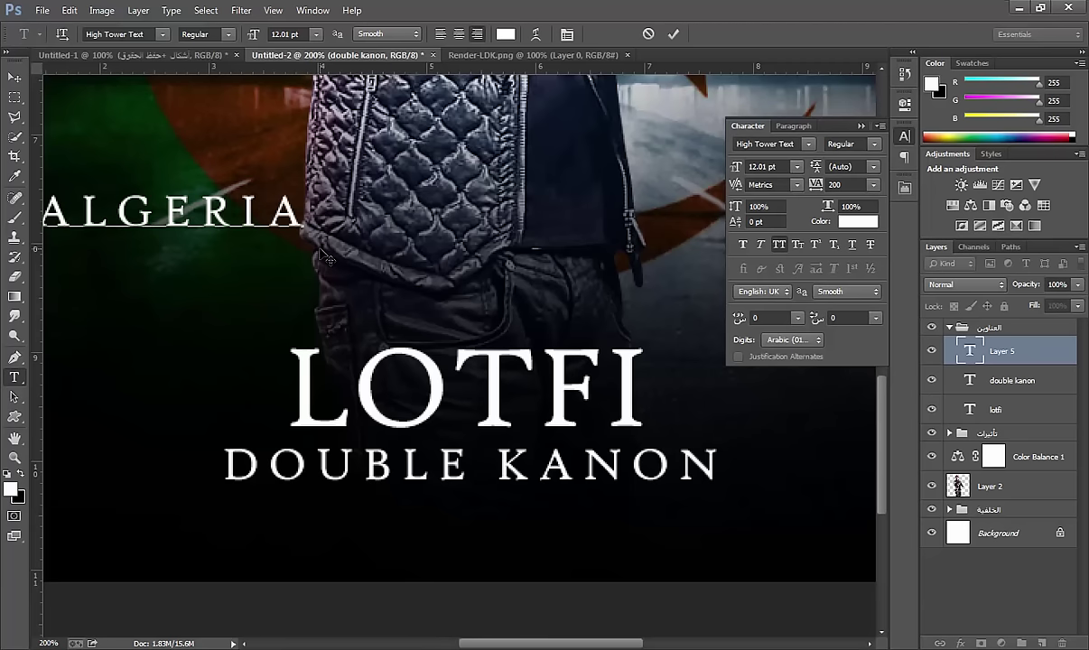
{"action": "type", "text": "N RAPOPZ"}
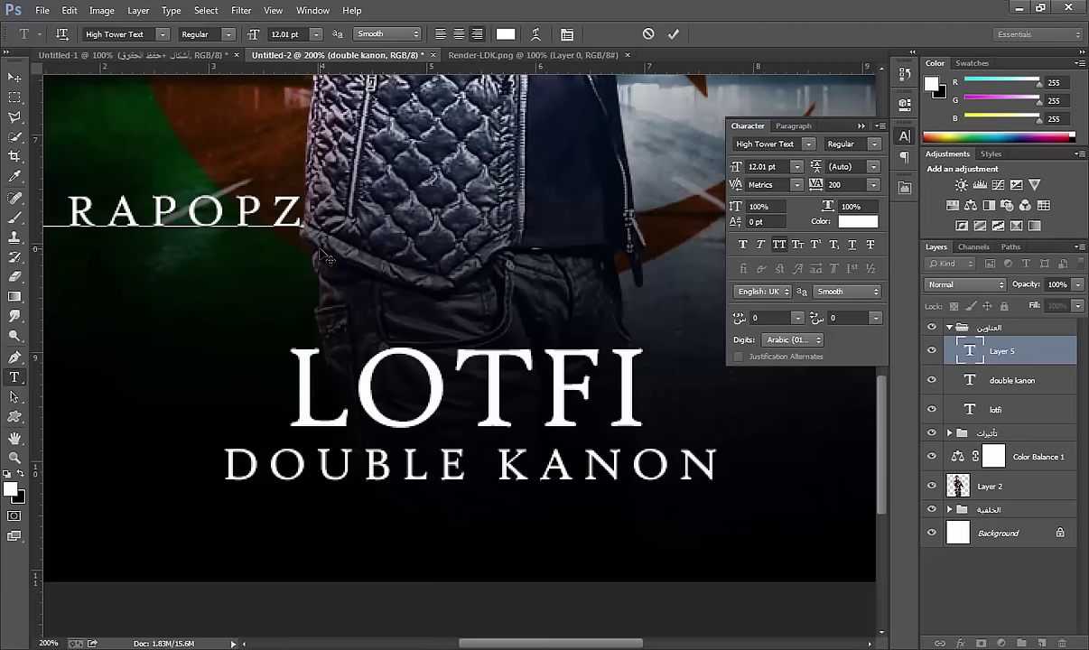
{"action": "key", "text": "BackSpace"}
{"action": "key", "text": "BackSpace"}
{"action": "key", "text": "BackSpace"}
{"action": "key", "text": "BackSpace"}
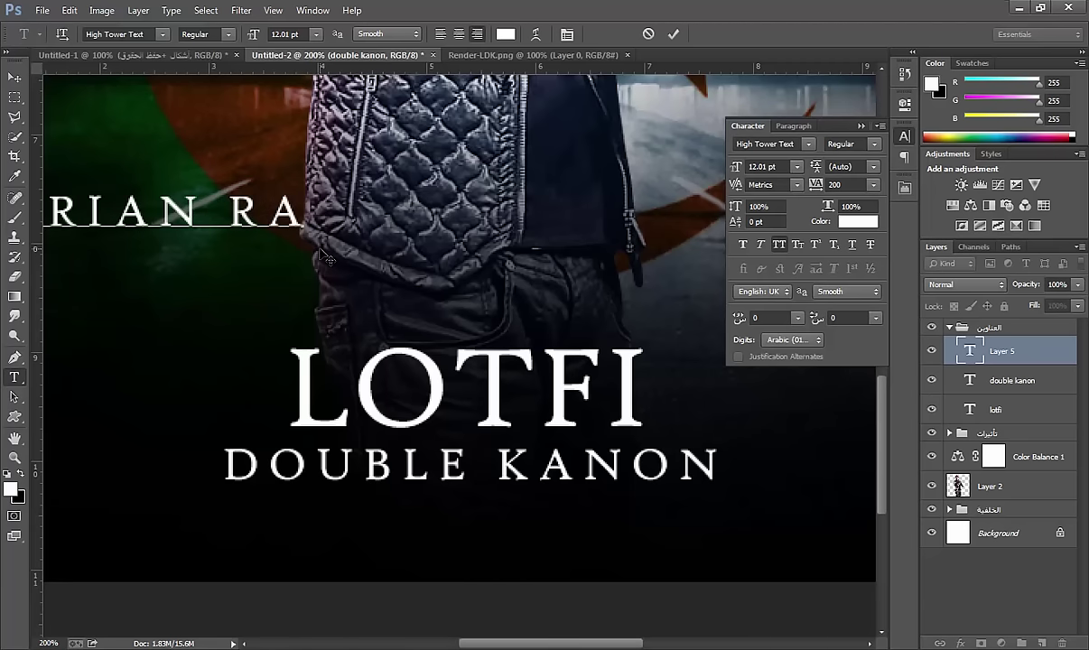
{"action": "type", "text": "A"}
{"action": "key", "text": "BackSpace"}
{"action": "type", "text": "P"}
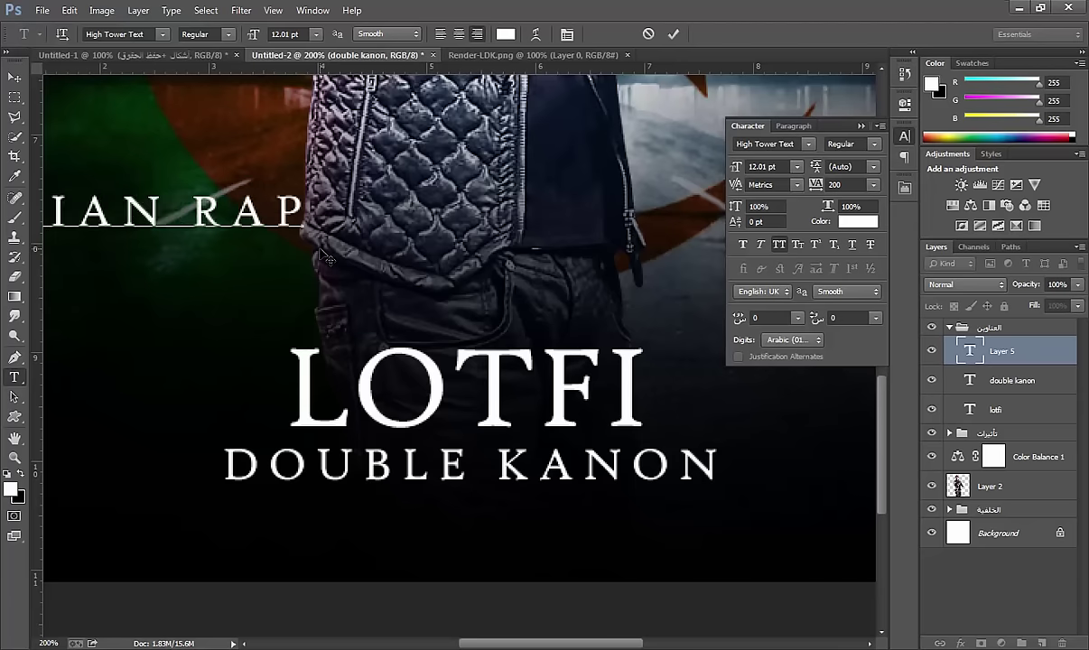
{"action": "type", "text": "PER"}
Step: Centre ALGERIAN RAPPER under DOUBLE KANON at 7.01 pt with tracking 360
{"action": "mouse_move", "coordinate": [172, 173]}
{"action": "left_mouse_down"}
{"action": "mouse_move", "coordinate": [486, 331]}
{"action": "mouse_move", "coordinate": [651, 518]}
{"action": "mouse_move", "coordinate": [637, 484]}
{"action": "mouse_move", "coordinate": [594, 480]}
{"action": "left_mouse_up"}
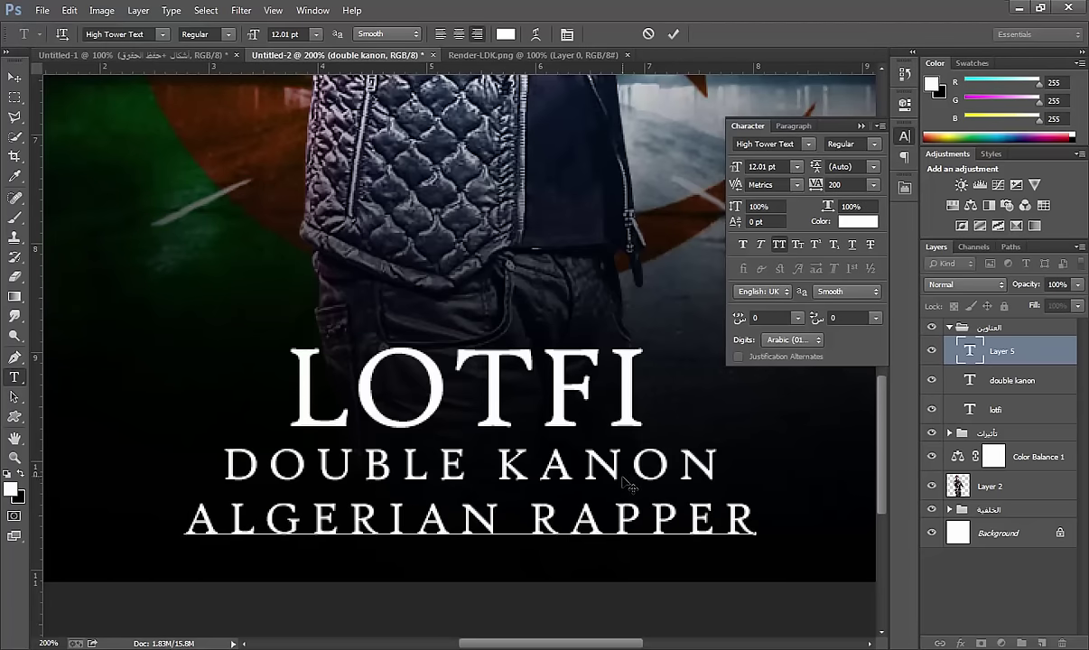
{"action": "triple_click", "coordinate": [520, 521]}
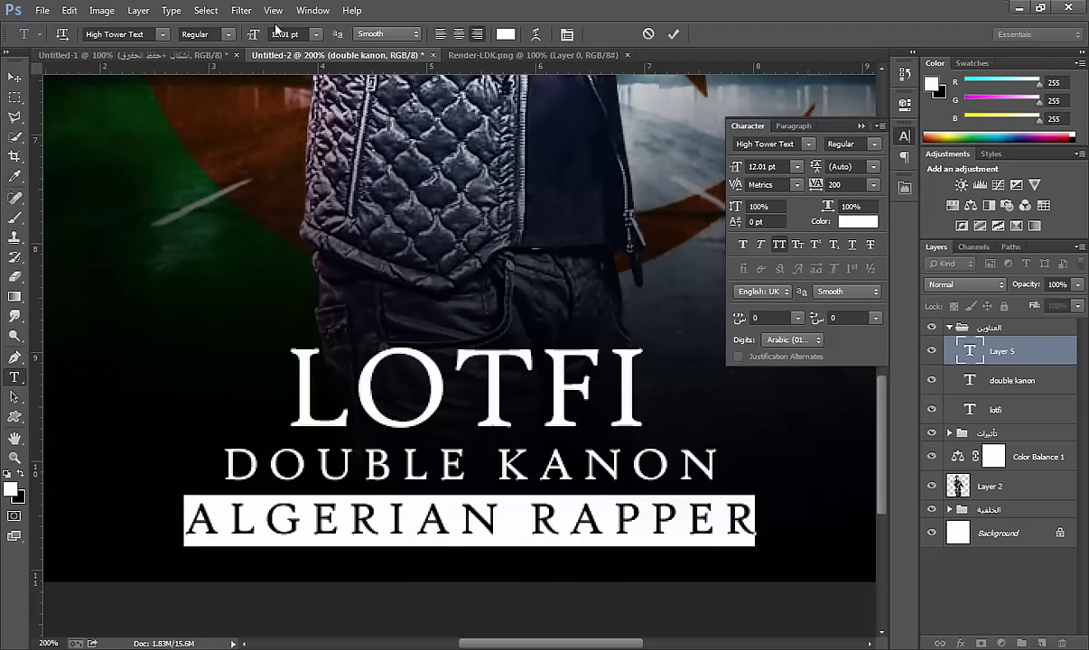
{"action": "mouse_move", "coordinate": [257, 34]}
{"action": "left_mouse_down"}
{"action": "mouse_move", "coordinate": [246, 34]}
{"action": "mouse_move", "coordinate": [359, 226]}
{"action": "mouse_move", "coordinate": [352, 221]}
{"action": "left_mouse_up"}
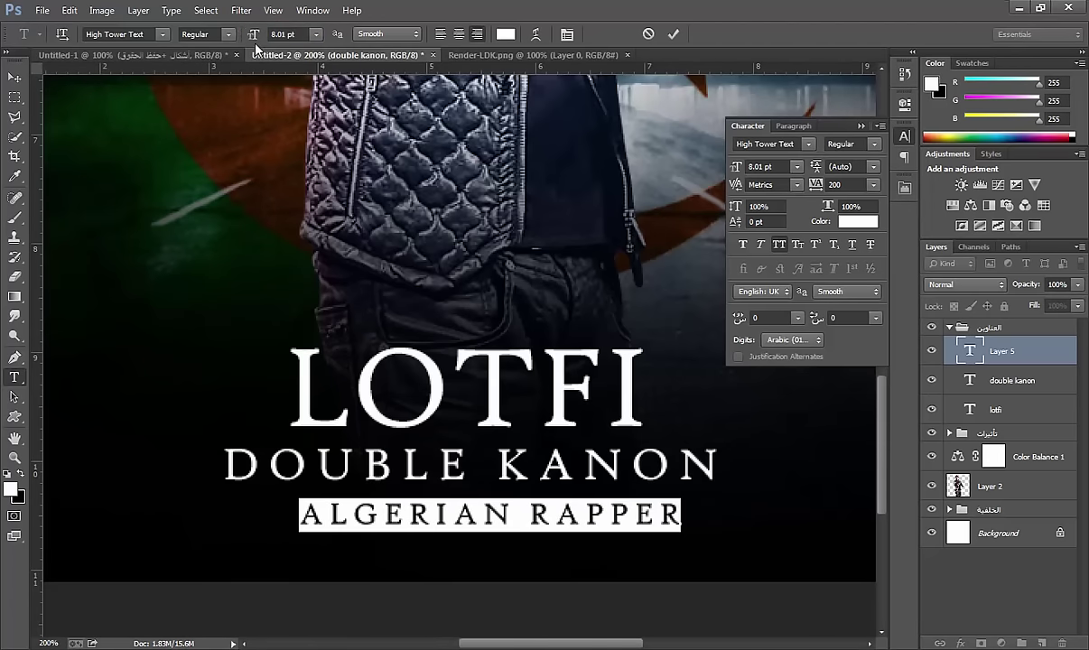
{"action": "left_click_drag", "start_coordinate": [253, 41], "coordinate": [415, 264]}
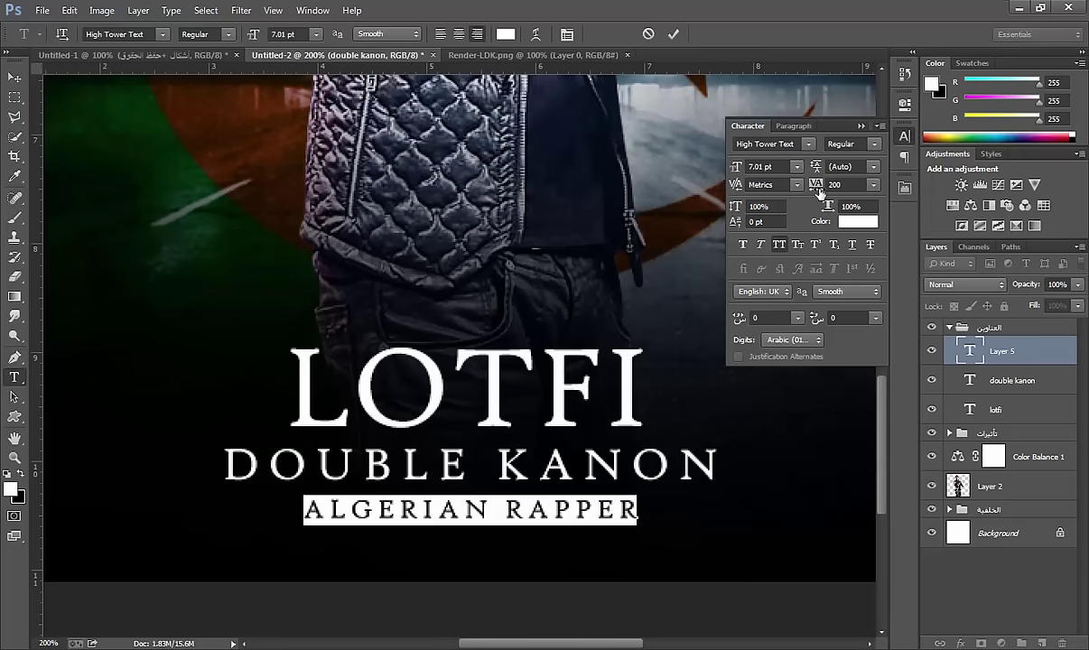
{"action": "left_click_drag", "start_coordinate": [817, 189], "coordinate": [824, 194]}
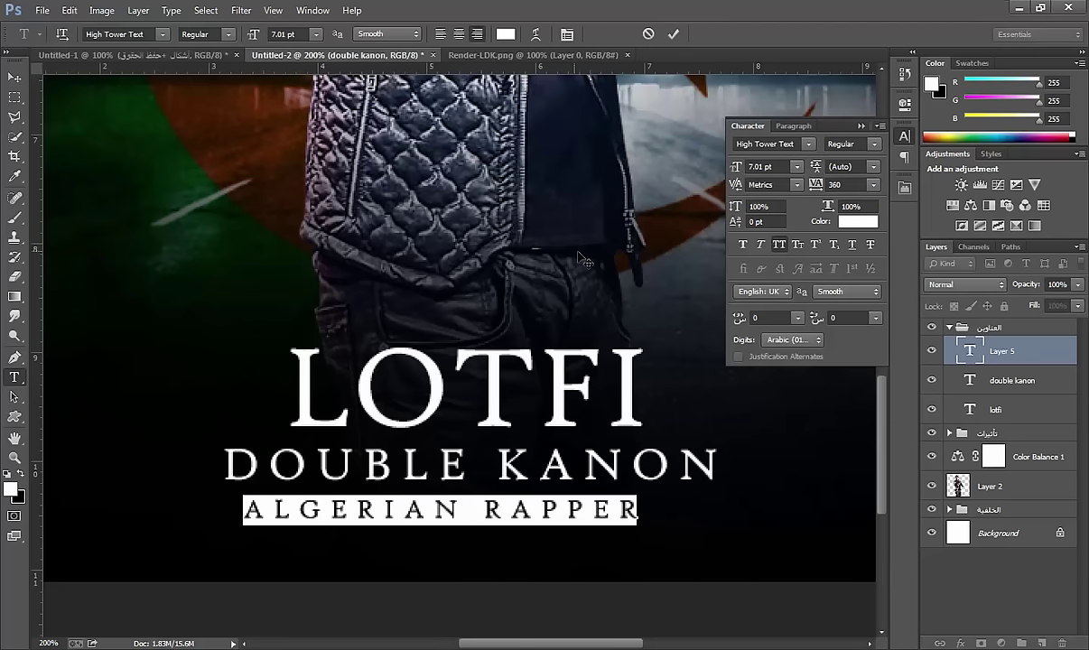
{"action": "left_click_drag", "start_coordinate": [551, 246], "coordinate": [600, 259]}
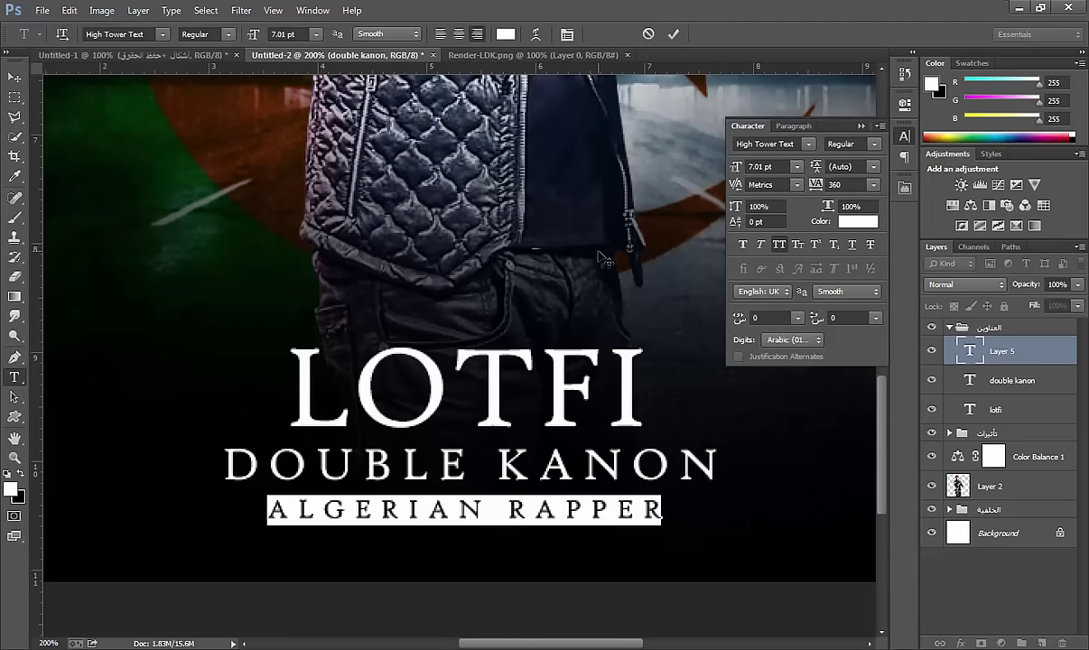
{"action": "left_click", "coordinate": [1015, 354]}
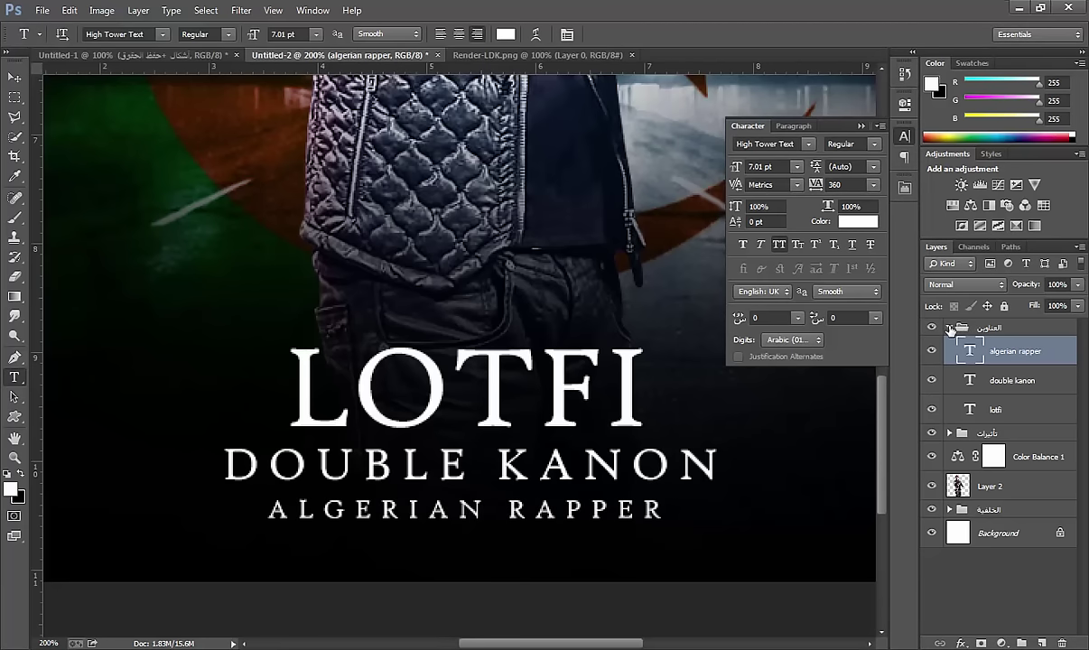
Step: Select the LOTFI, DOUBLE KANON and ALGERIAN RAPPER text layers together
{"action": "left_click", "coordinate": [1010, 381]}
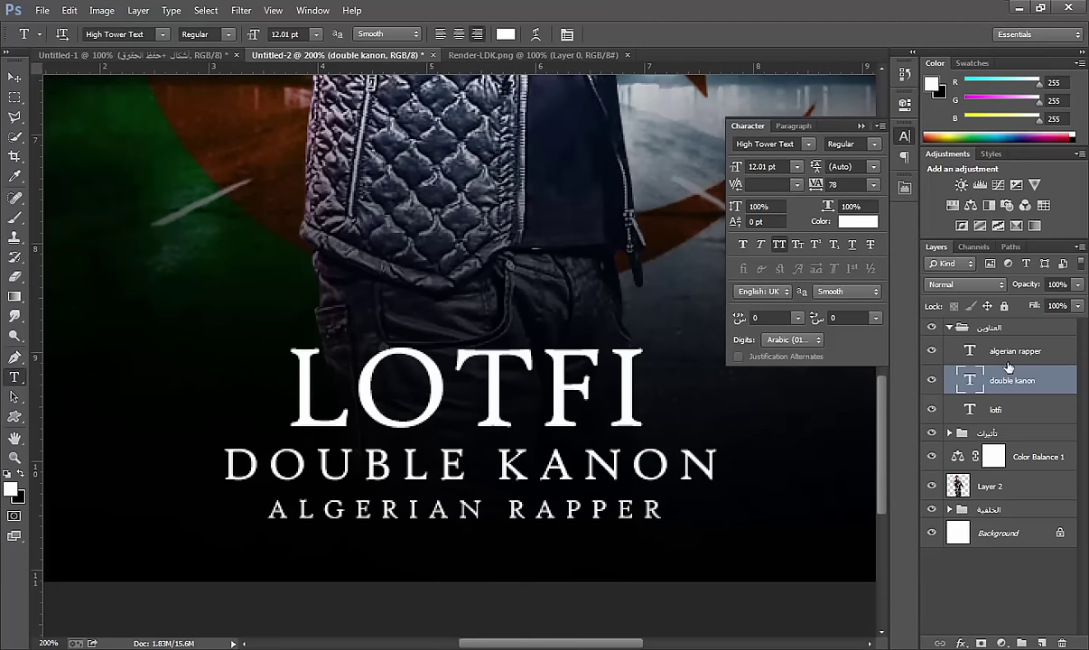
{"action": "left_click", "coordinate": [1011, 351], "text": "ctrl"}
{"action": "left_click", "coordinate": [1012, 409], "text": "shift"}
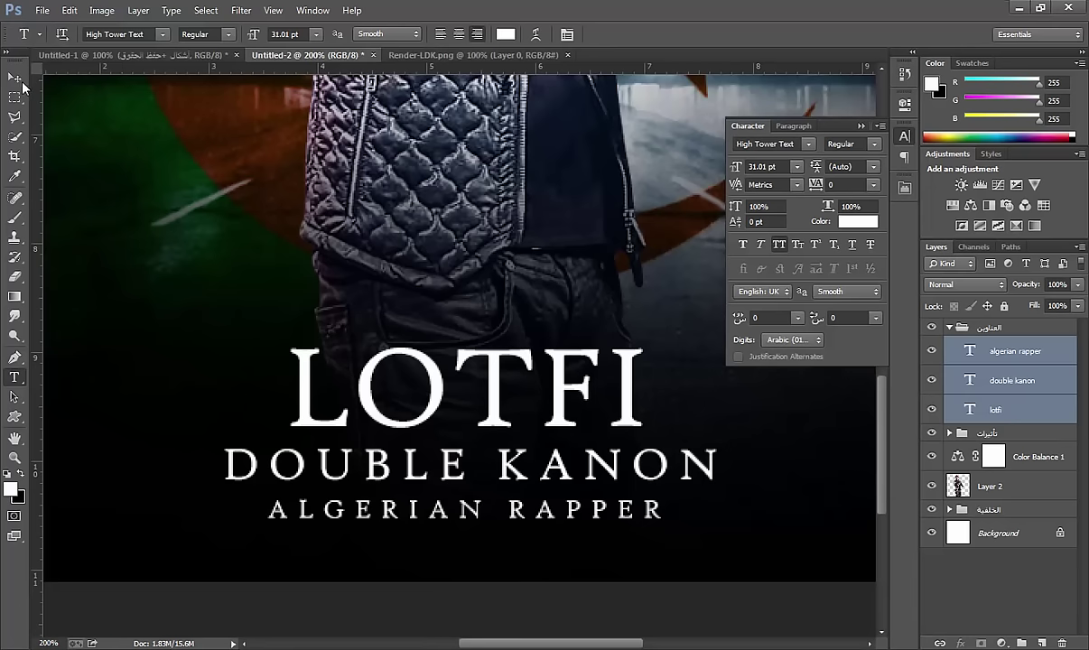
{"action": "left_click", "coordinate": [15, 75]}
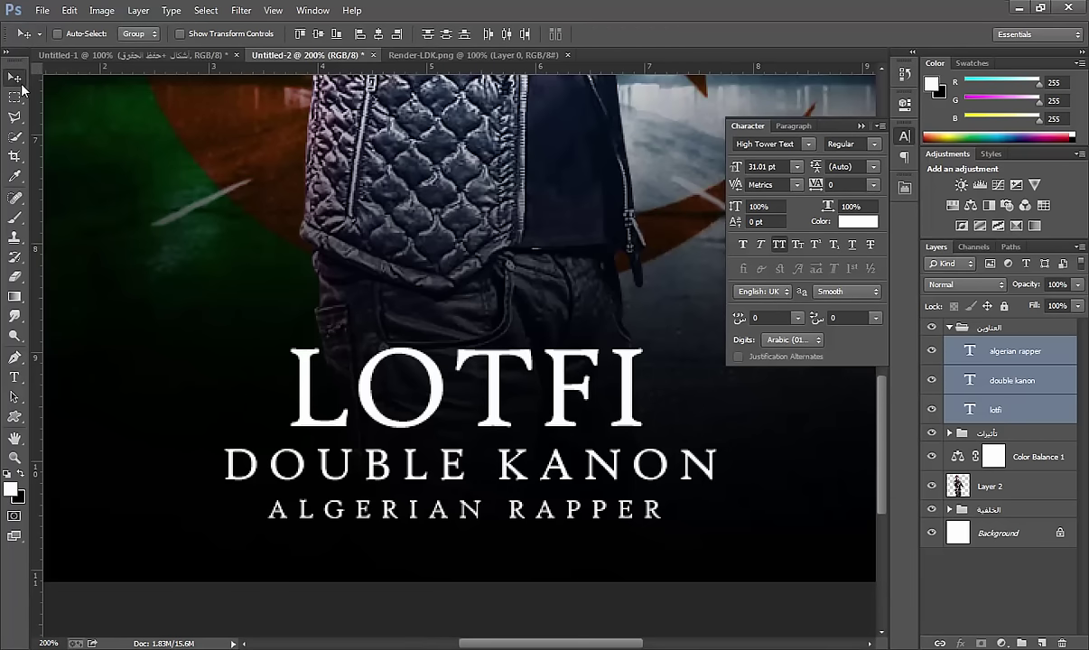
Step: Nudge the three selected title layers down, then zoom out to 100% to view the poster
{"action": "key", "text": "Down"}
{"action": "key", "text": "Down"}
{"action": "key", "text": "Down"}
{"action": "key", "text": "Down"}
{"action": "key", "text": "Down"}
{"action": "key", "text": "Down"}
{"action": "key", "text": "Down"}
{"action": "key", "text": "Down"}
{"action": "key", "text": "Down"}
{"action": "key", "text": "Down"}
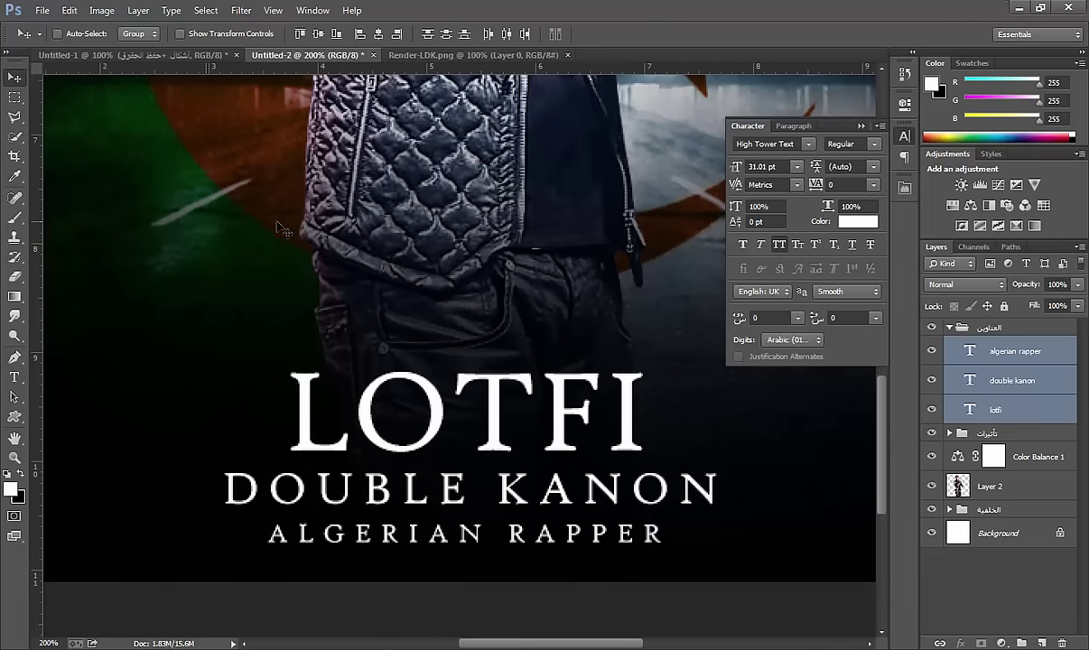
{"action": "scroll", "coordinate": [451, 231], "scroll_direction": "up", "scroll_amount": 2}
{"action": "scroll", "coordinate": [561, 232], "scroll_direction": "up", "scroll_amount": 1}
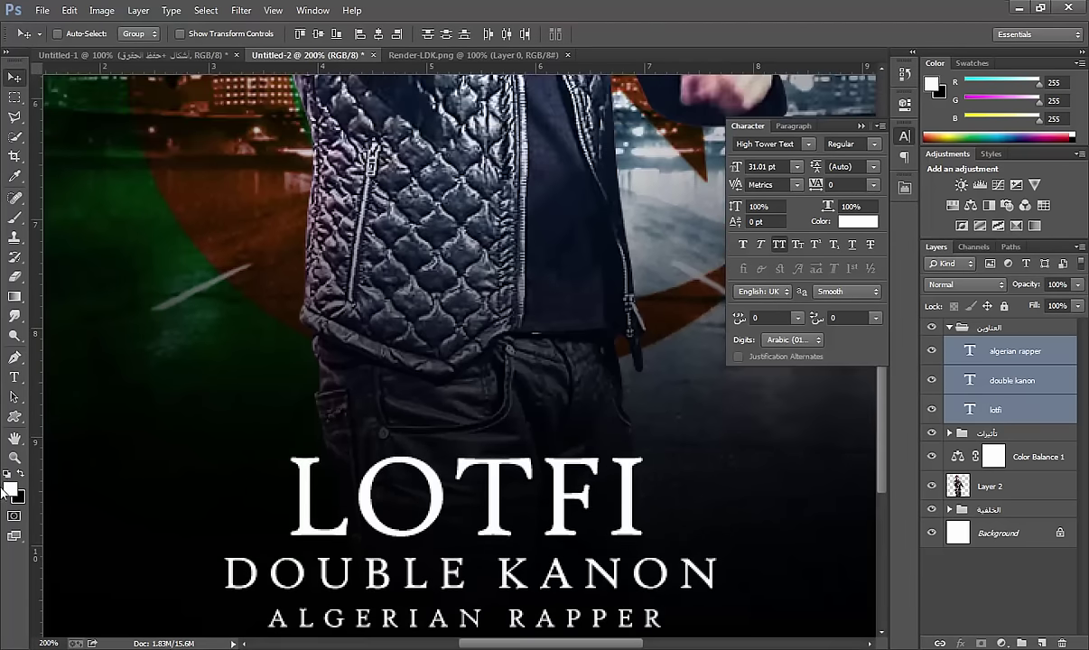
{"action": "left_click", "coordinate": [14, 457]}
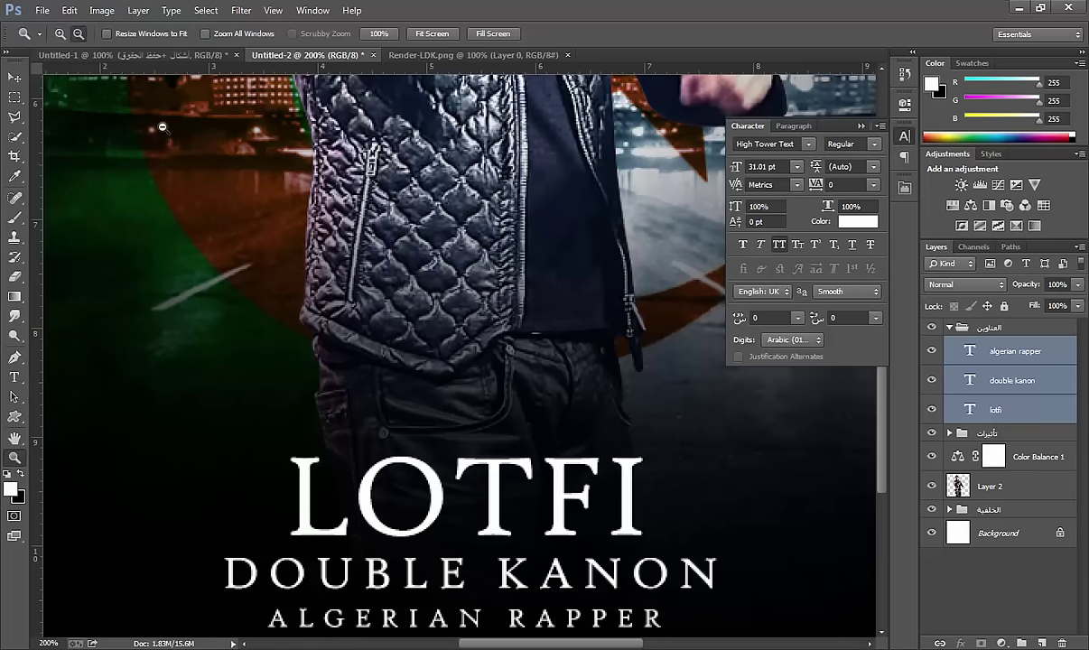
{"action": "left_click", "coordinate": [370, 34]}
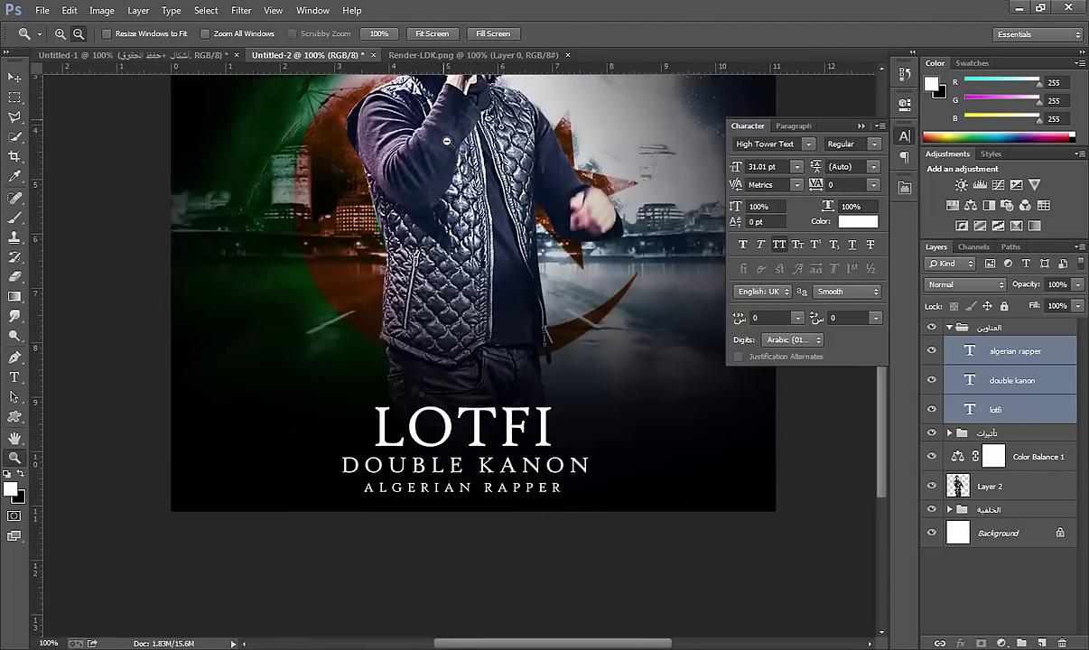
{"action": "scroll", "coordinate": [446, 142], "scroll_direction": "up", "scroll_amount": 5}
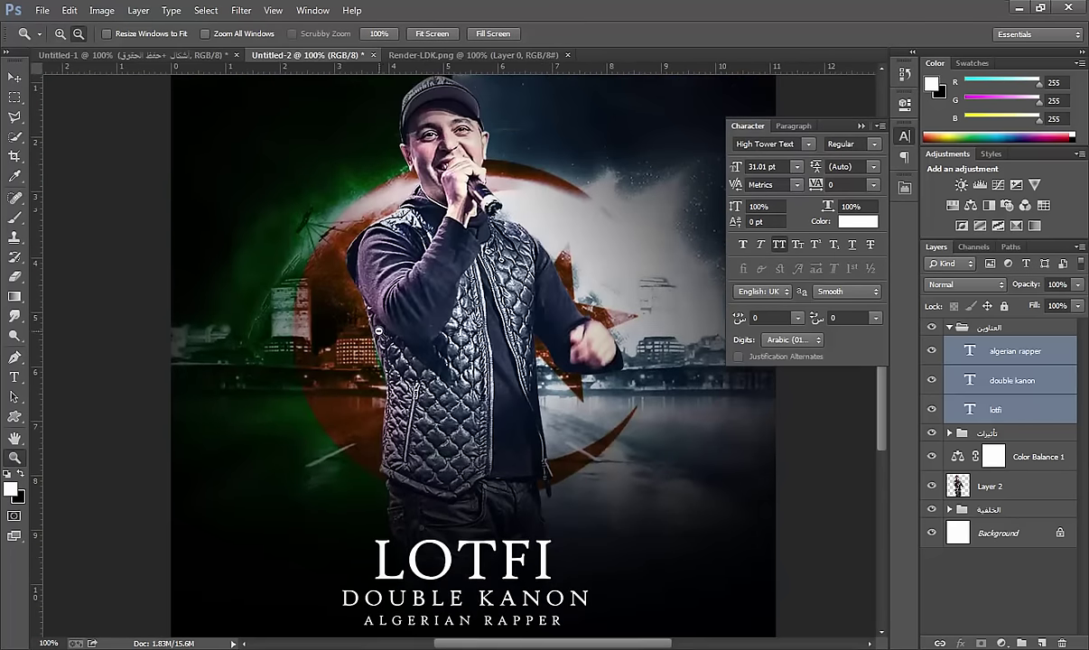
{"action": "scroll", "coordinate": [402, 425], "scroll_direction": "down", "scroll_amount": 1}
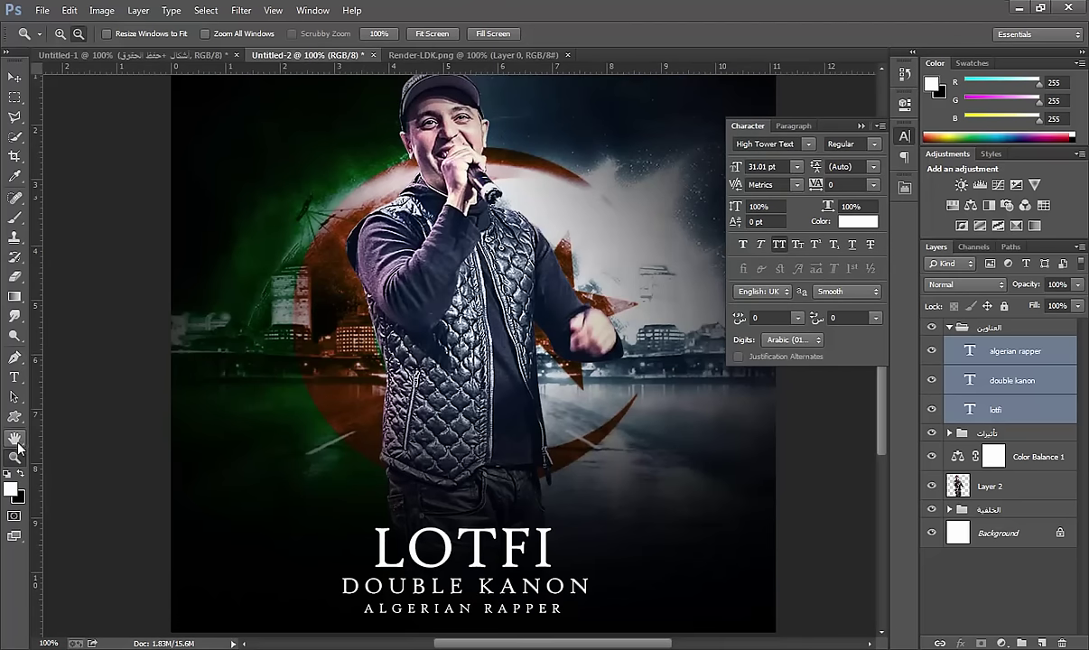
Step: Load the All shapes set into the Custom Shape picker, replacing the current shapes
{"action": "left_click", "coordinate": [14, 417]}
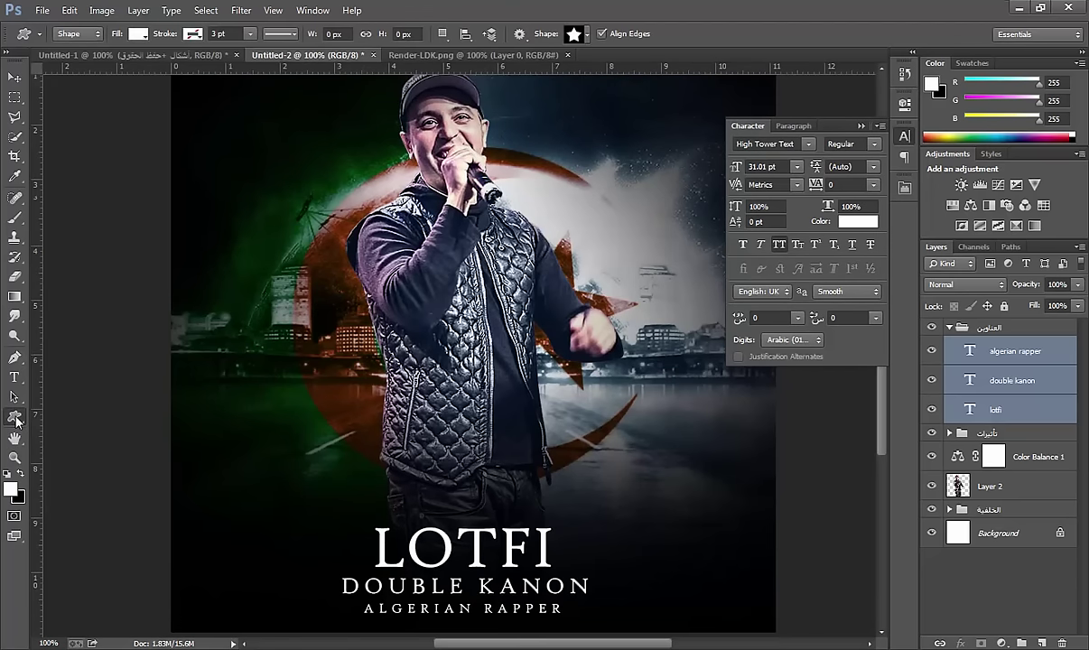
{"action": "right_click", "coordinate": [12, 423]}
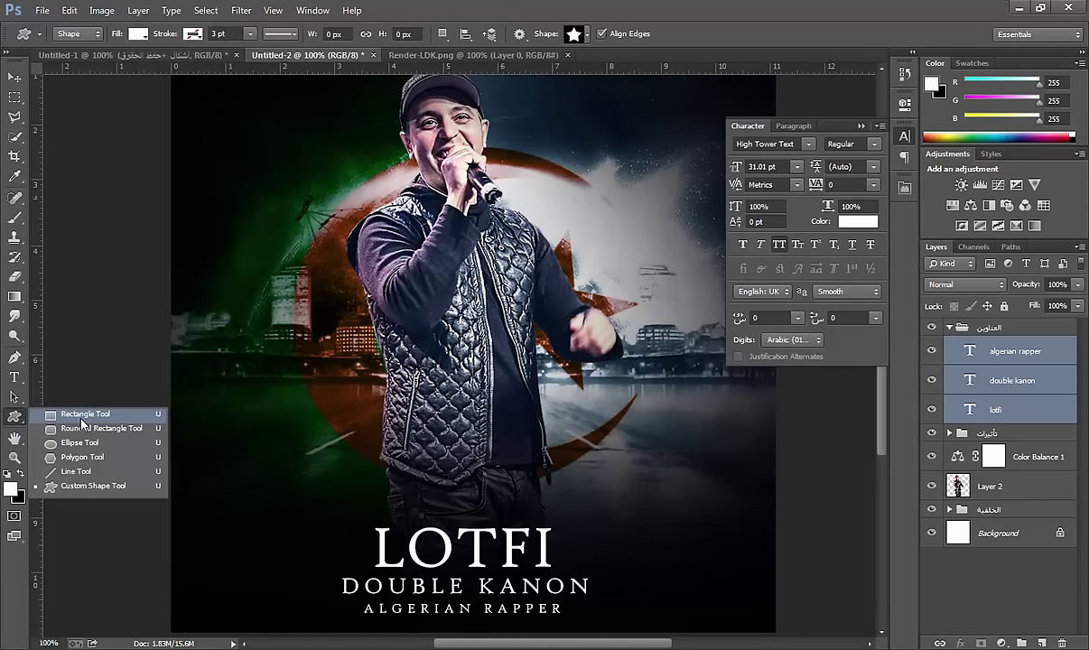
{"action": "left_click", "coordinate": [87, 487]}
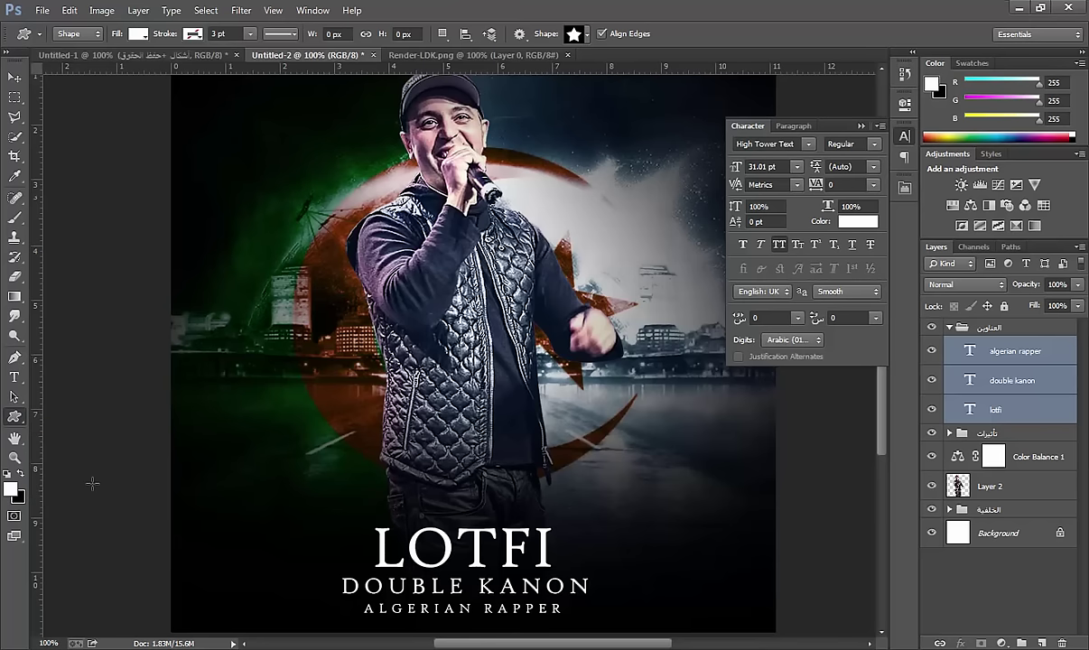
{"action": "left_click", "coordinate": [585, 35]}
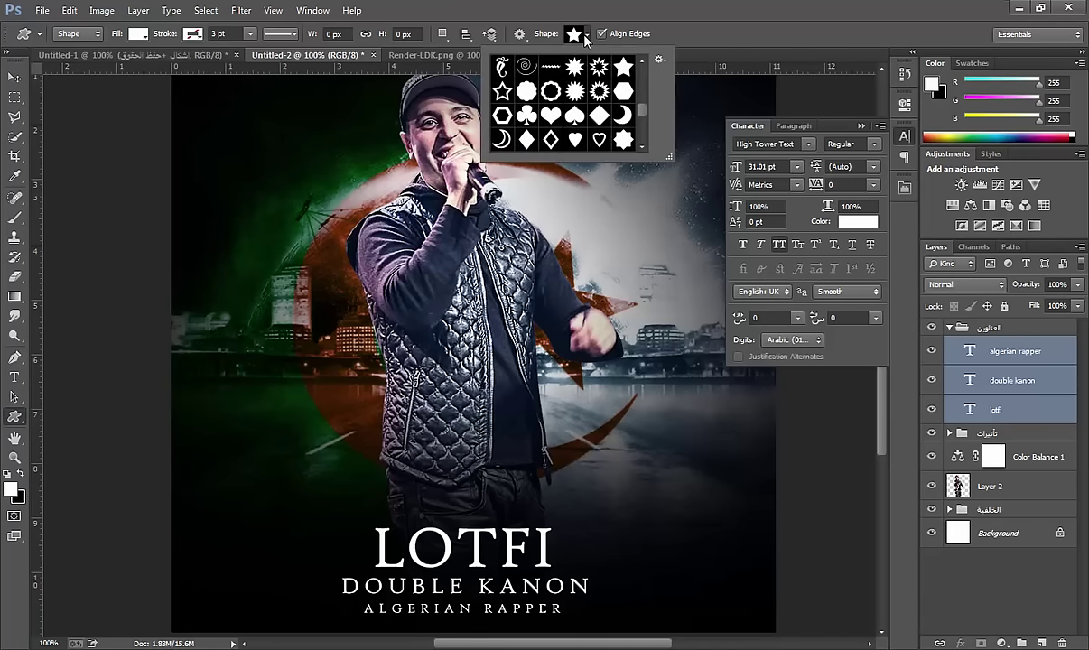
{"action": "left_click", "coordinate": [659, 62]}
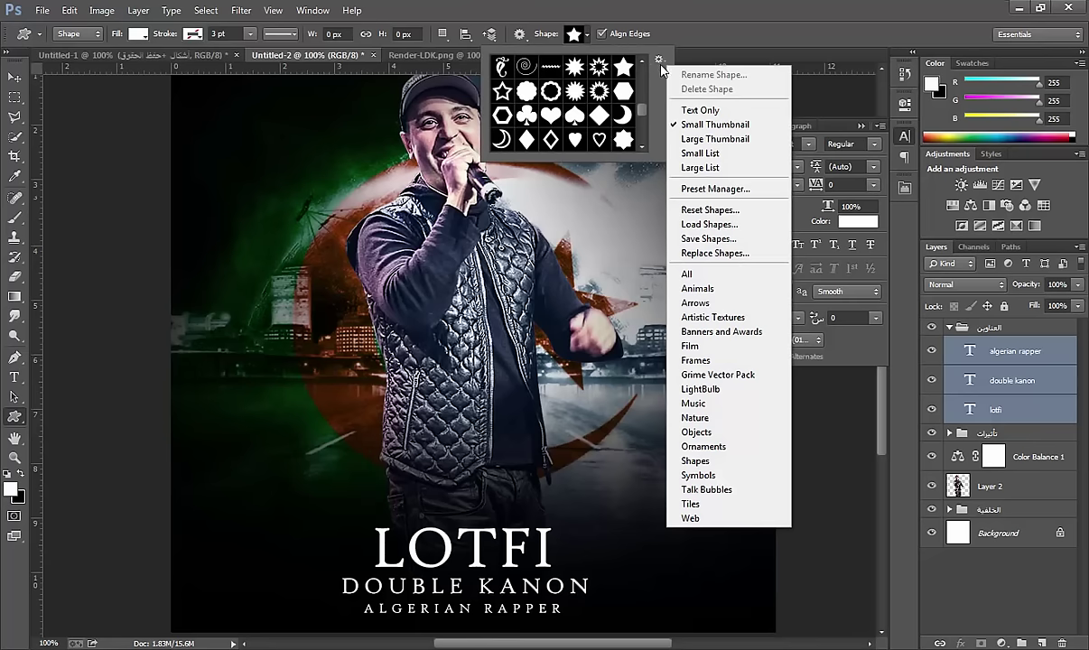
{"action": "left_click", "coordinate": [702, 276]}
{"action": "left_click", "coordinate": [500, 257]}
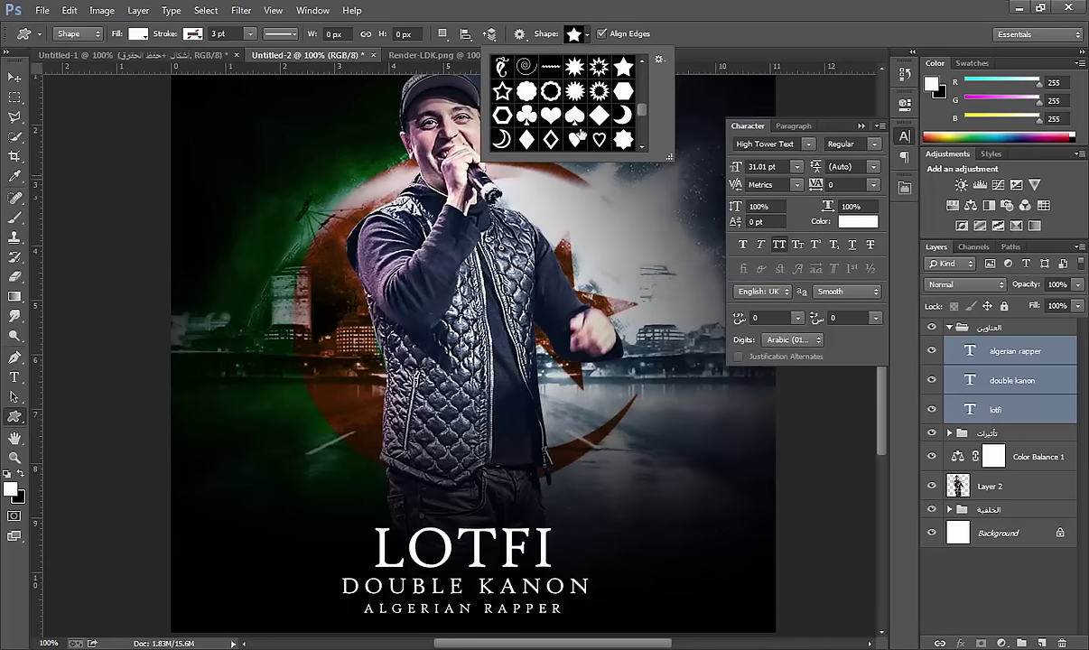
Step: Draw a small white star just left of the LOTFI title
{"action": "scroll", "coordinate": [601, 88], "scroll_direction": "up", "scroll_amount": 2}
{"action": "scroll", "coordinate": [605, 94], "scroll_direction": "down", "scroll_amount": 2}
{"action": "left_click_drag", "start_coordinate": [348, 536], "coordinate": [363, 550]}
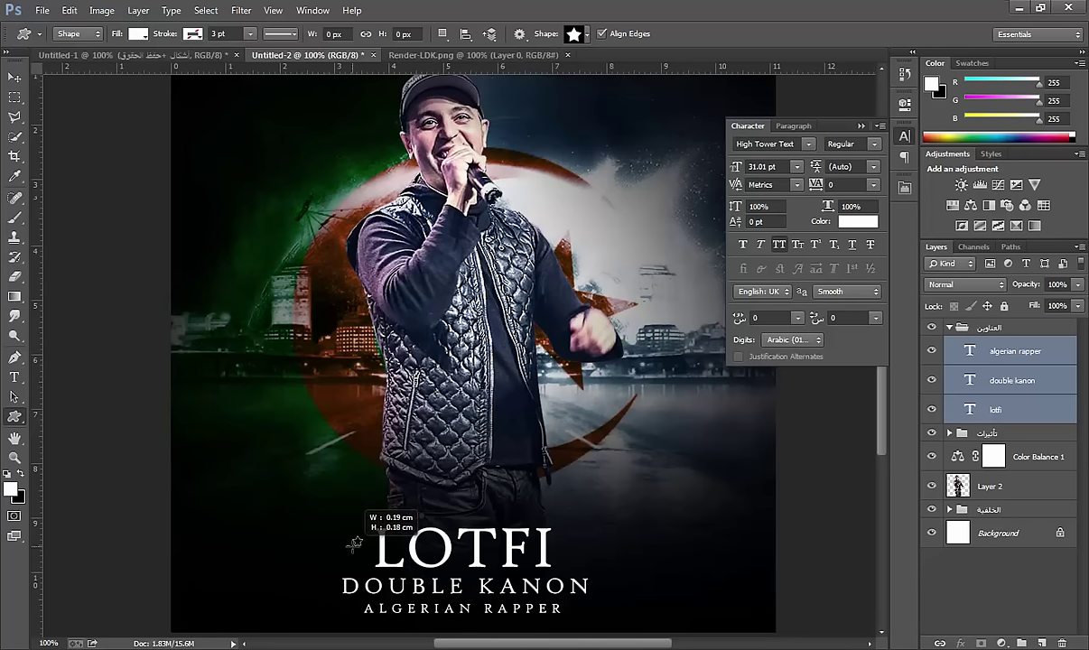
{"action": "left_click", "coordinate": [15, 77]}
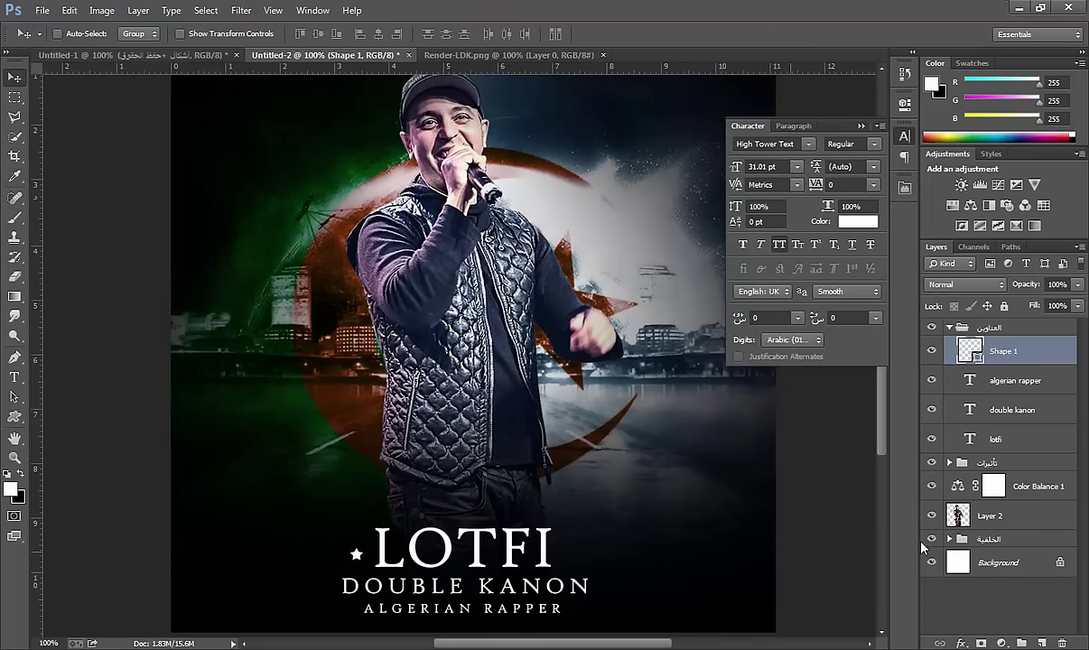
Step: Duplicate the Shape 1 star layer and place the copy right of LOTFI
{"action": "right_click", "coordinate": [1008, 351]}
{"action": "left_click", "coordinate": [834, 134]}
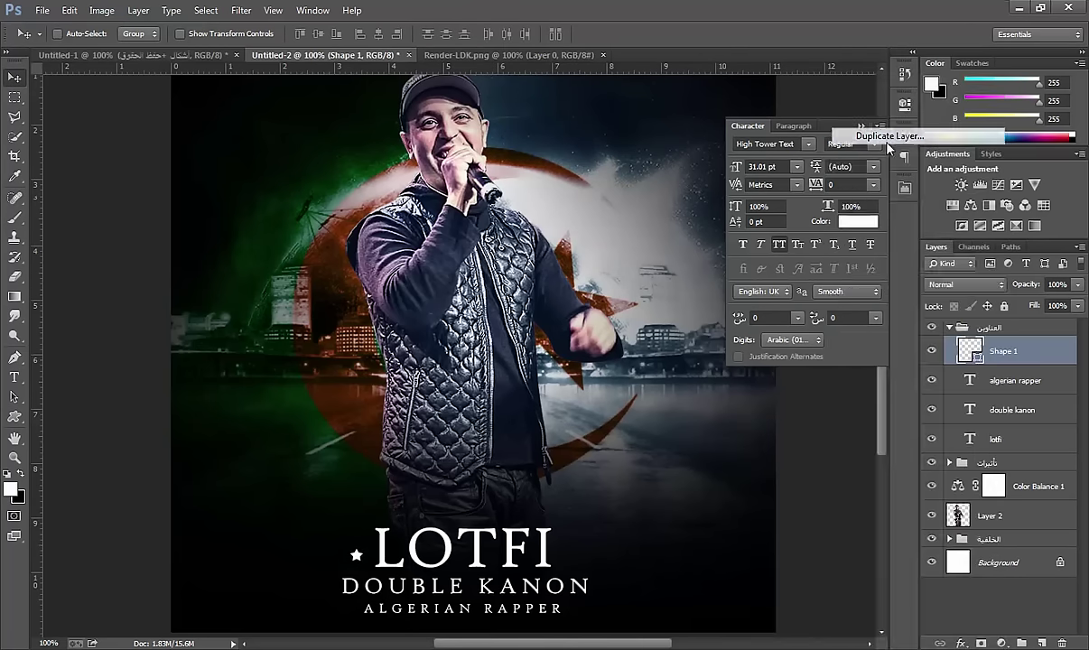
{"action": "key", "text": "Return"}
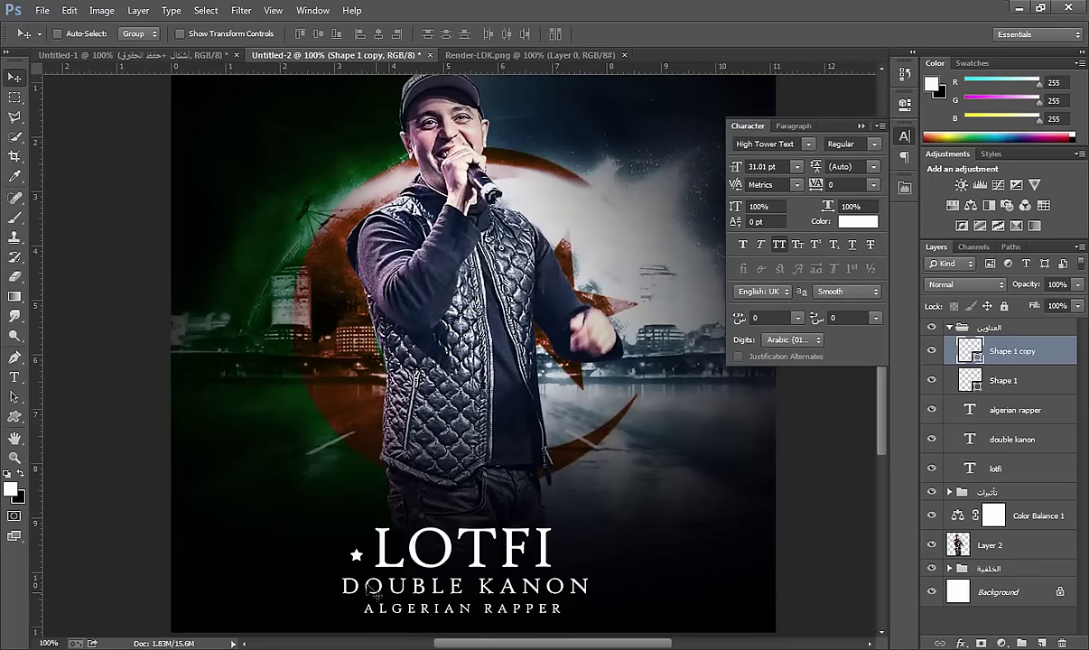
{"action": "left_click_drag", "start_coordinate": [357, 555], "coordinate": [563, 561]}
{"action": "scroll", "coordinate": [397, 341], "scroll_direction": "up", "scroll_amount": 2}
{"action": "scroll", "coordinate": [411, 344], "scroll_direction": "up", "scroll_amount": 1}
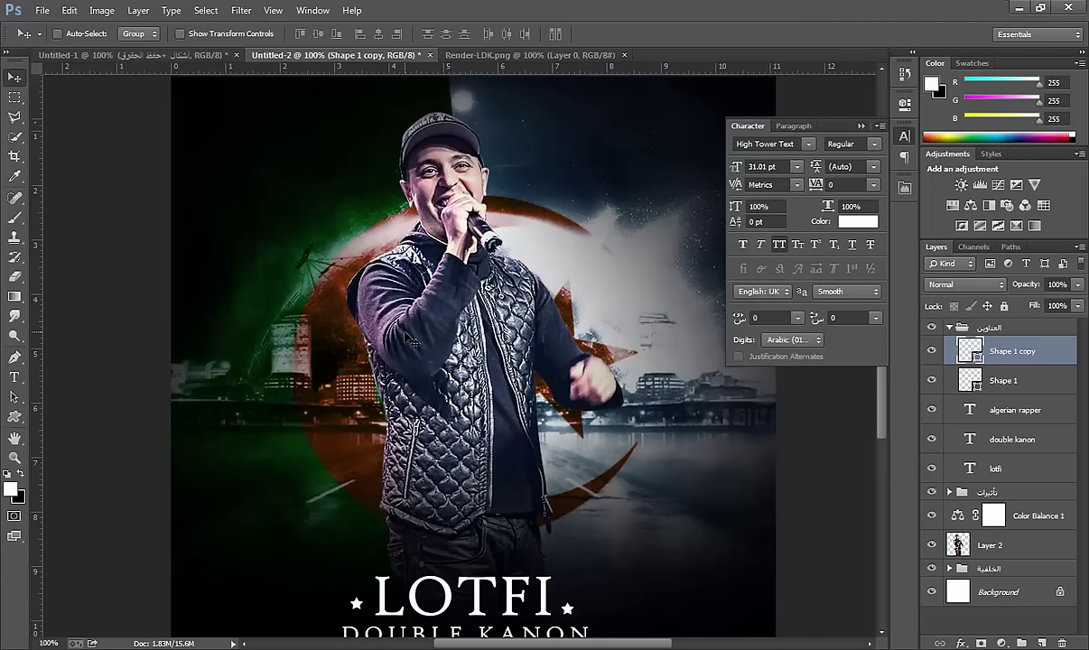
{"action": "scroll", "coordinate": [412, 341], "scroll_direction": "up", "scroll_amount": 2}
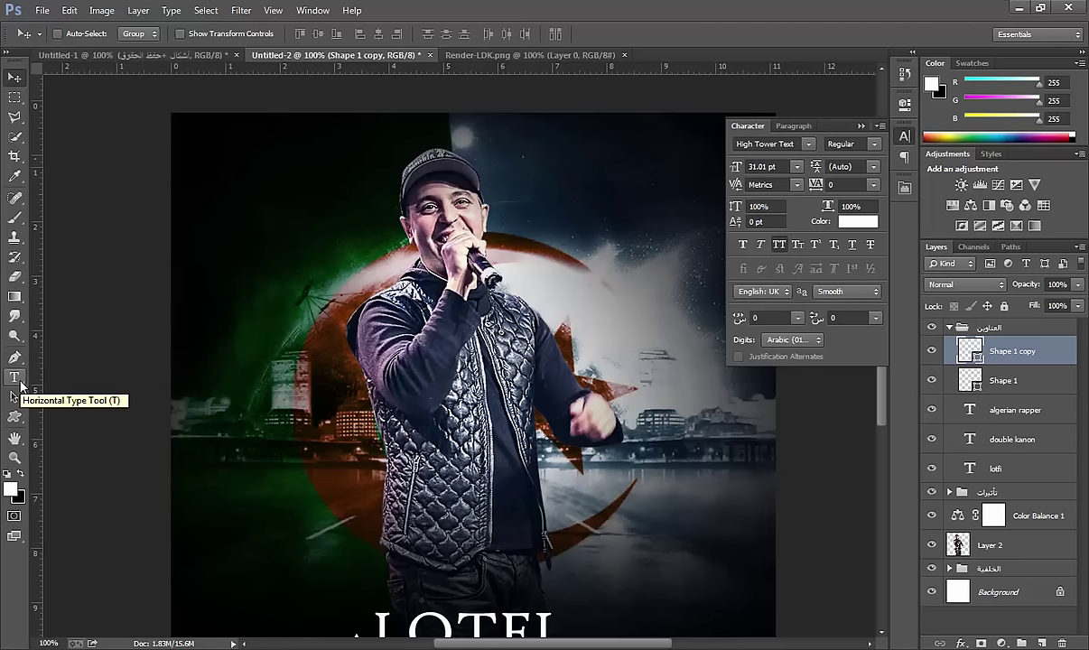
Step: Type the 'DESIGNED BY' credit with the designer's name in Impact at the top
{"action": "left_click", "coordinate": [20, 386]}
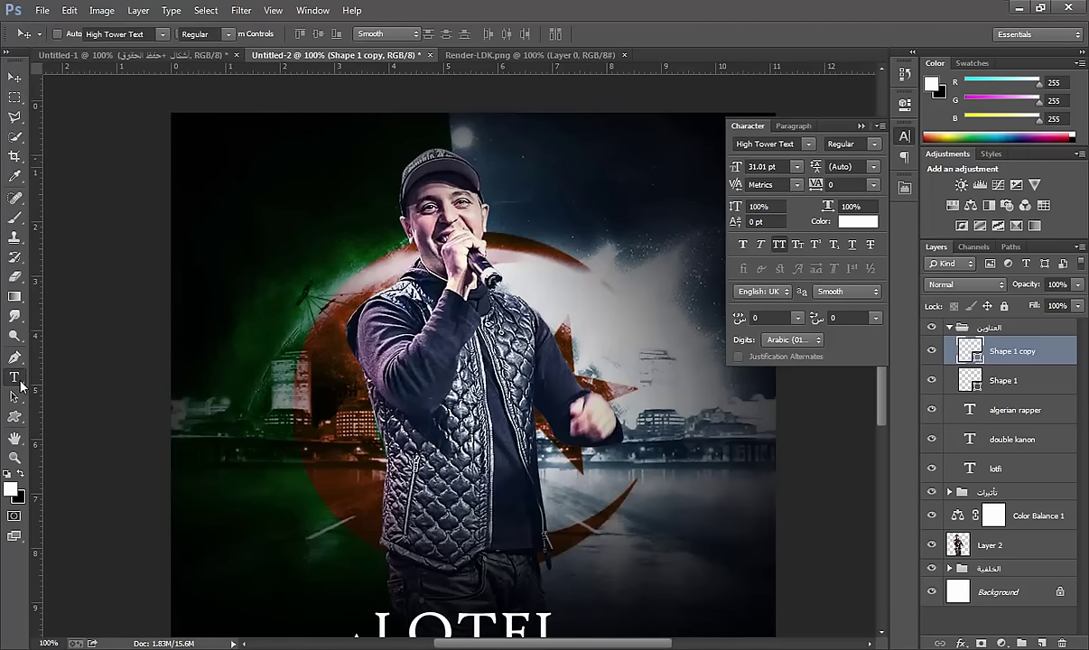
{"action": "left_click", "coordinate": [278, 176]}
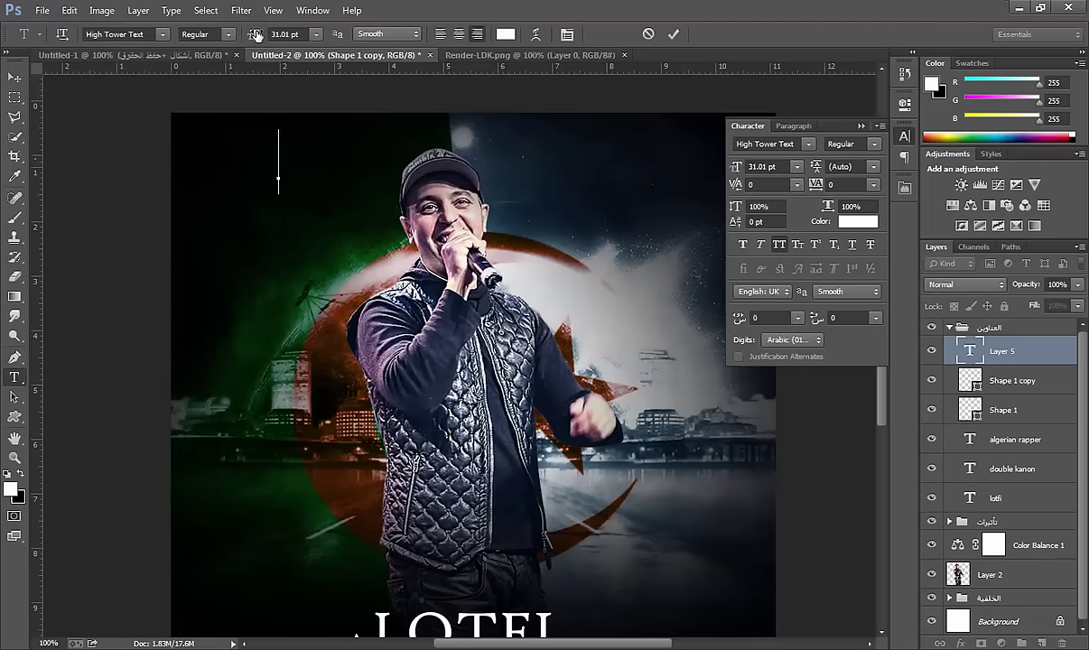
{"action": "left_click_drag", "start_coordinate": [254, 34], "coordinate": [242, 35]}
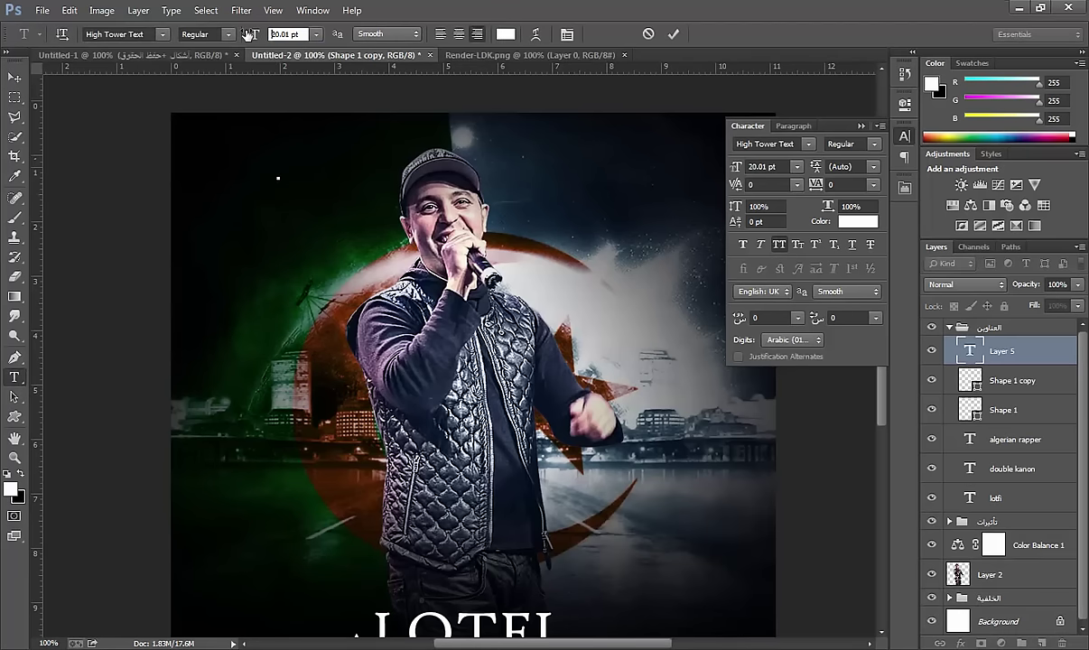
{"action": "left_click", "coordinate": [116, 34]}
{"action": "type", "text": "Impact"}
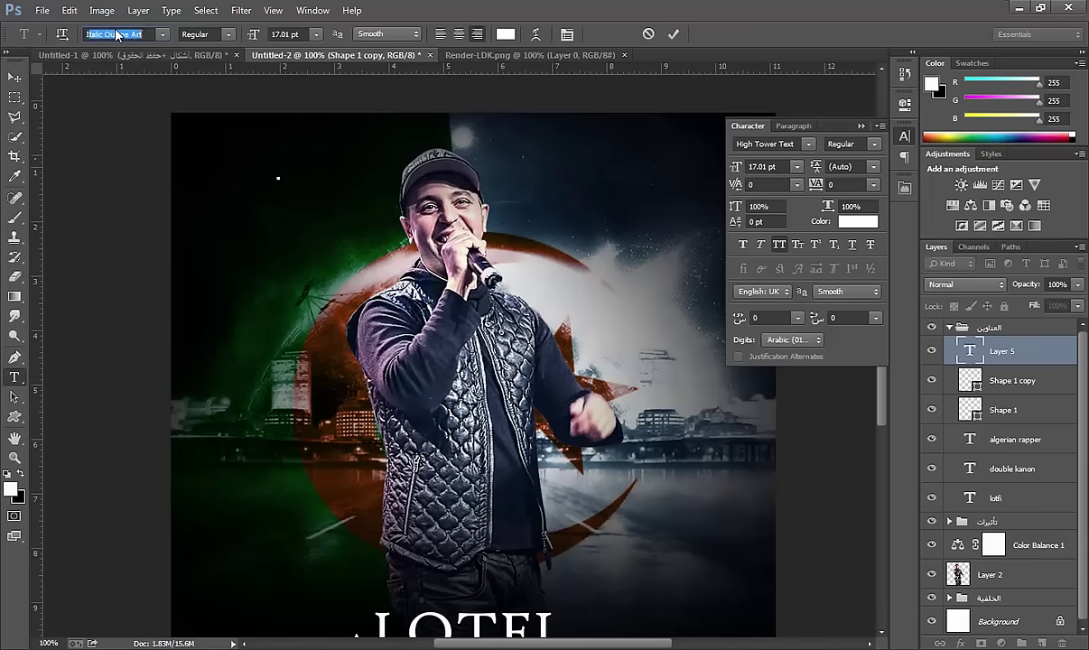
{"action": "key", "text": "Return"}
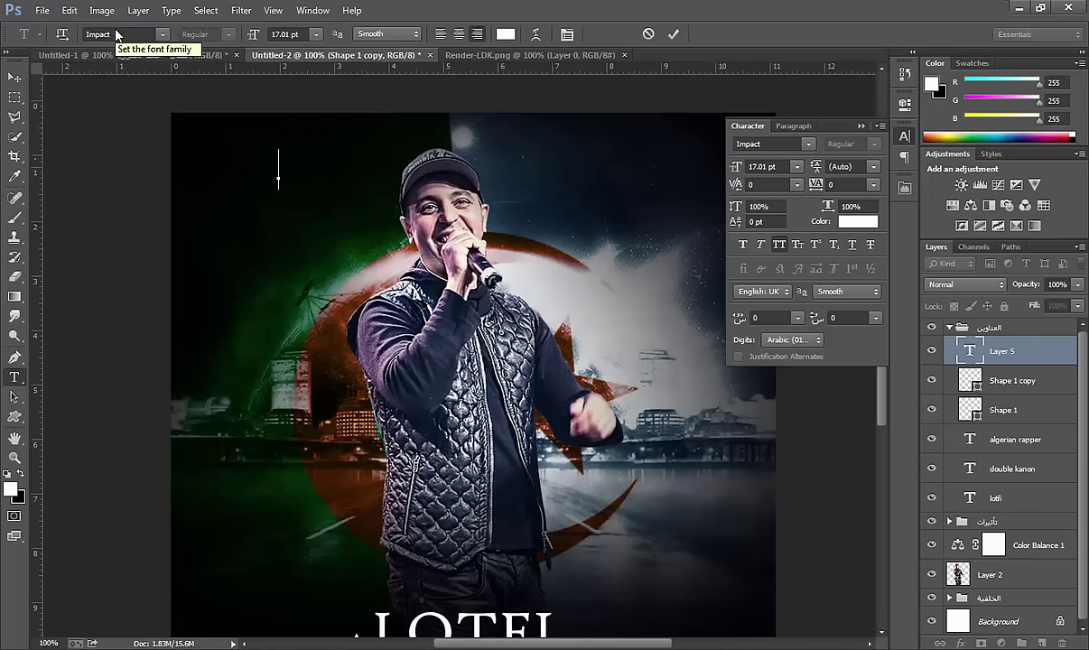
{"action": "type", "text": "DESIGN"}
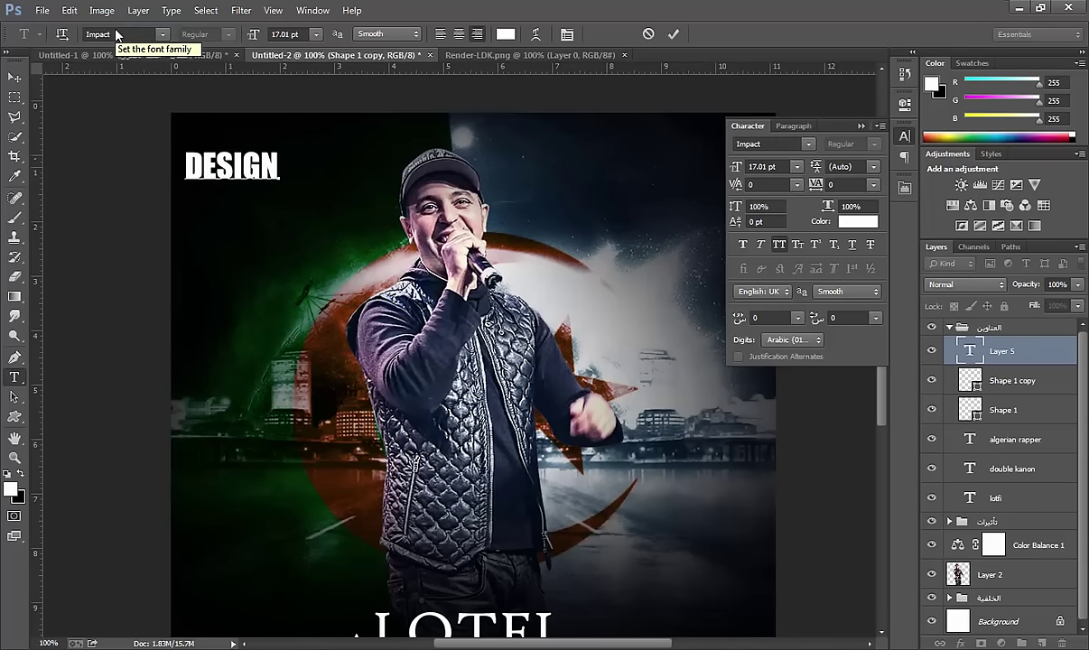
{"action": "type", "text": "ED "}
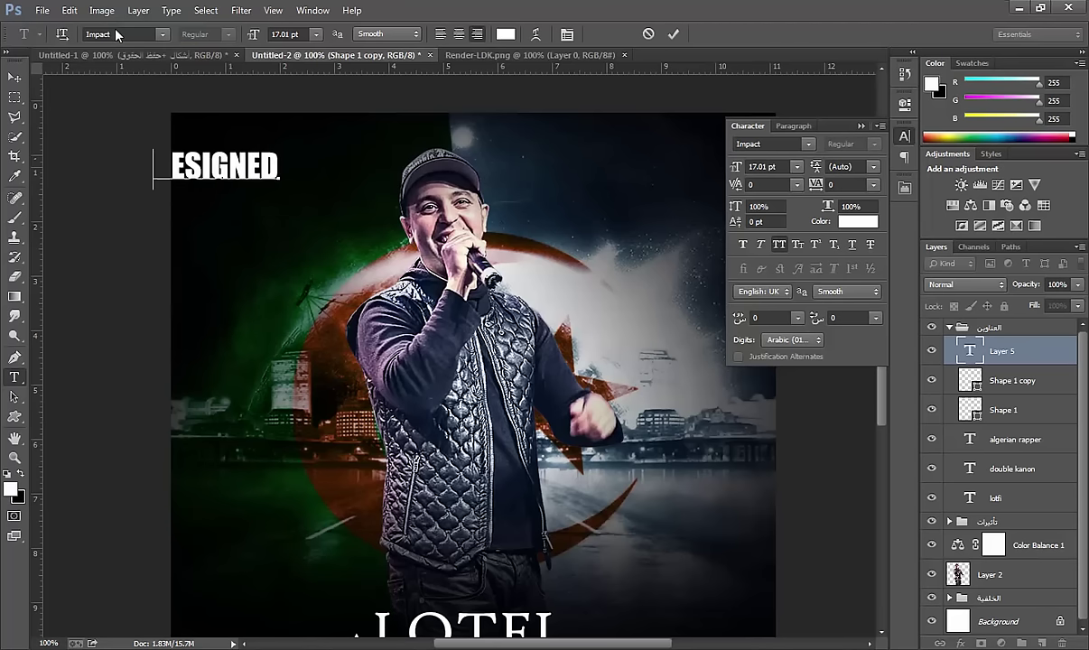
{"action": "type", "text": "BY W"}
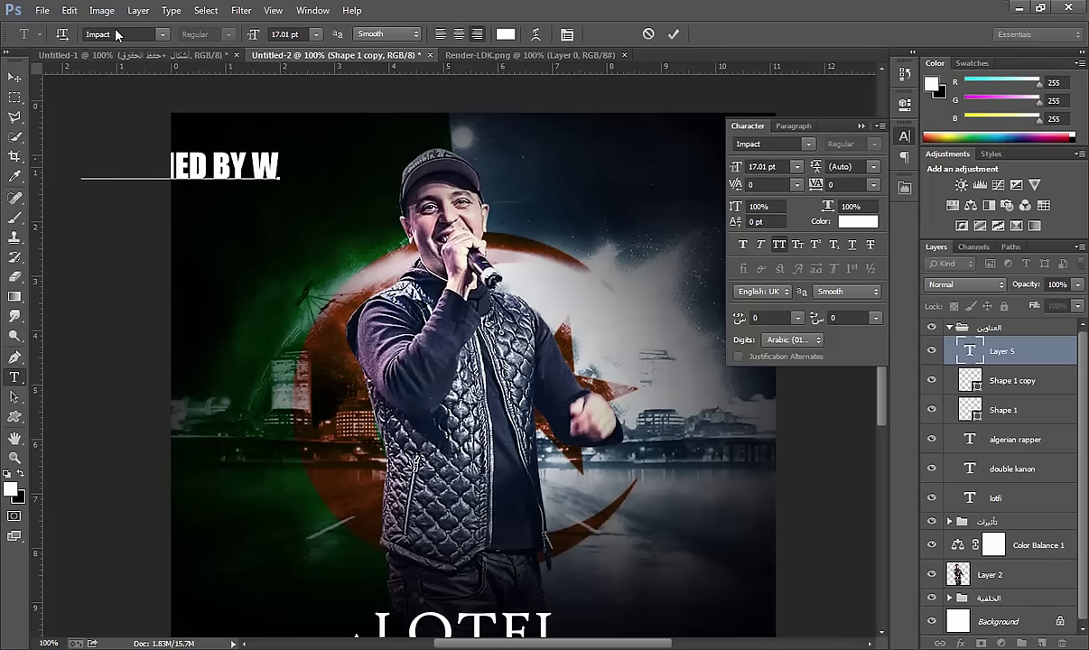
{"action": "type", "text": "AIL KACH"}
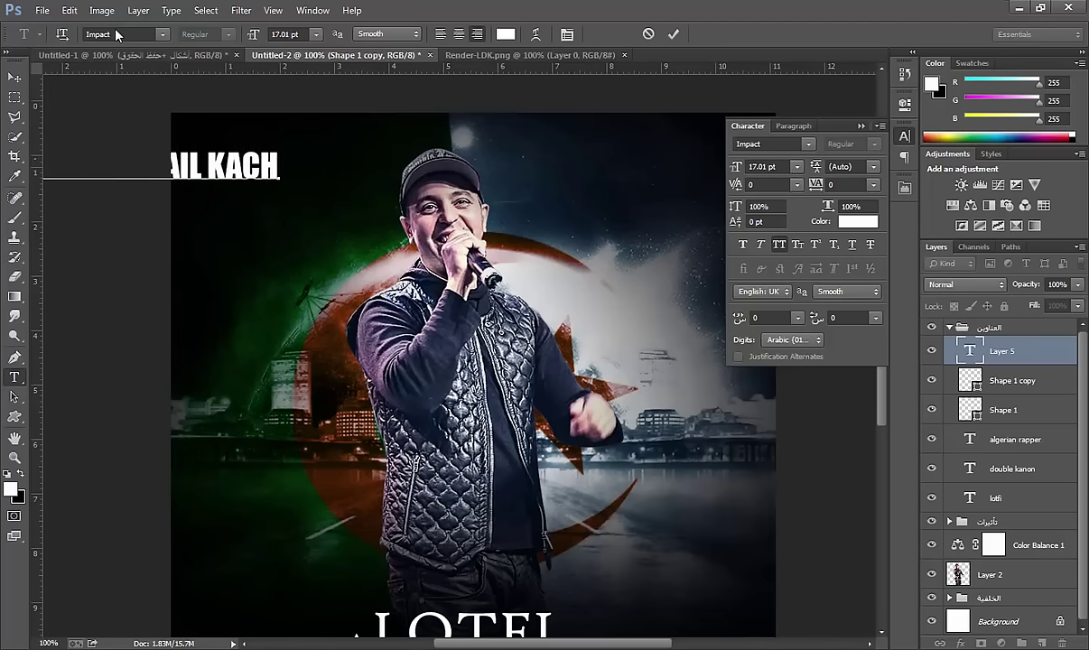
{"action": "type", "text": "I"}
{"action": "left_click_drag", "start_coordinate": [162, 163], "coordinate": [501, 128]}
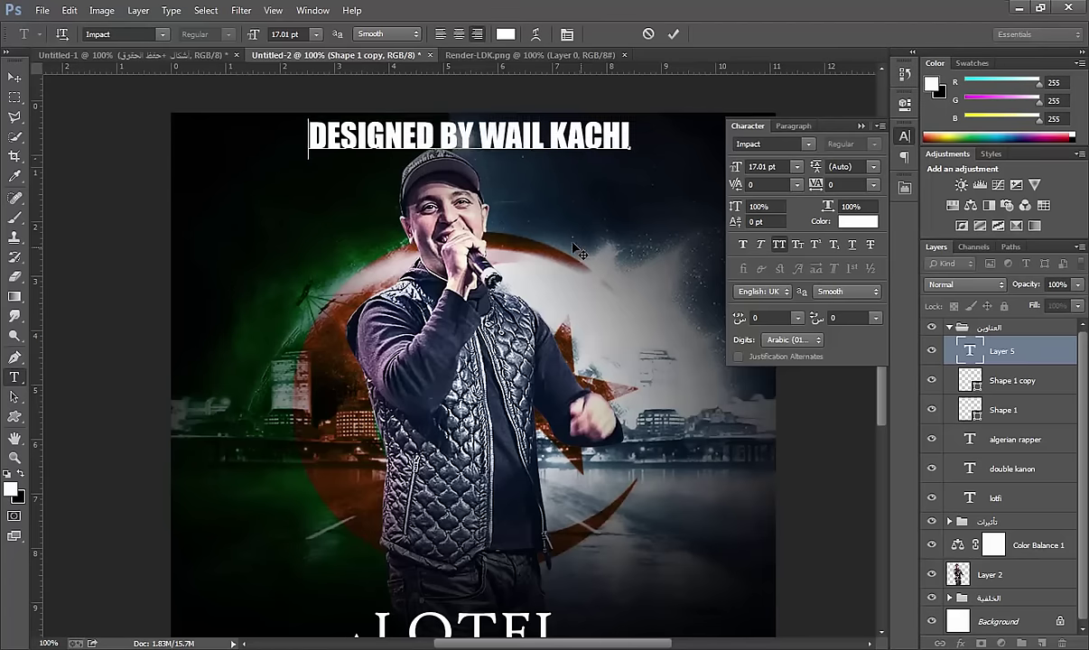
Step: Shrink the credit to 3.01 pt, widen tracking to 900, and centre it
{"action": "key", "text": "ctrl+a"}
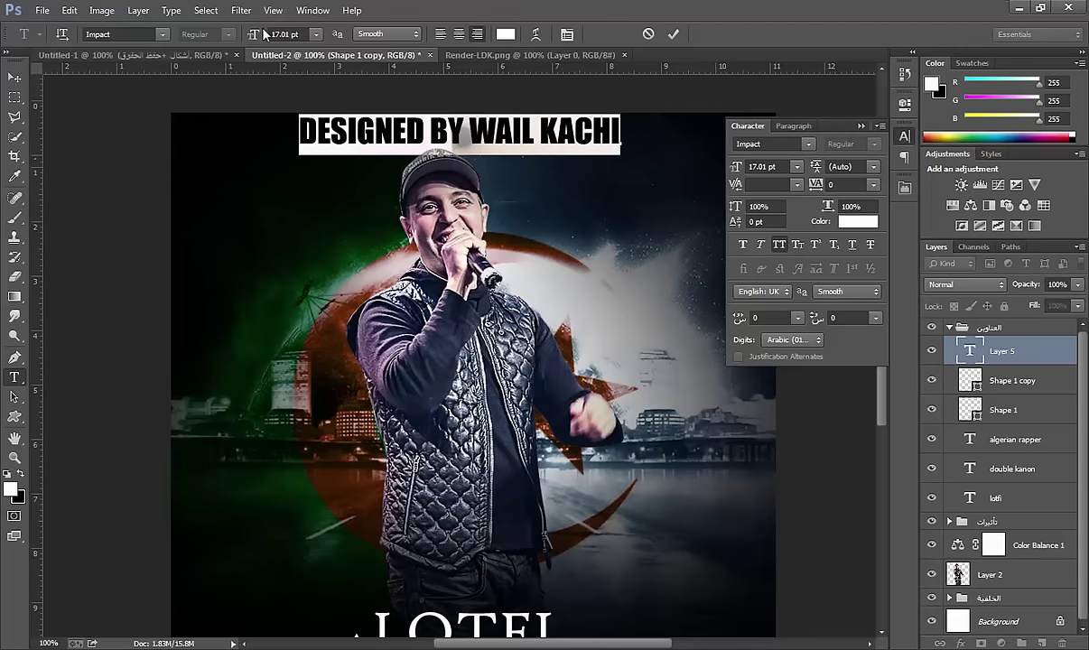
{"action": "left_click_drag", "start_coordinate": [254, 35], "coordinate": [251, 35]}
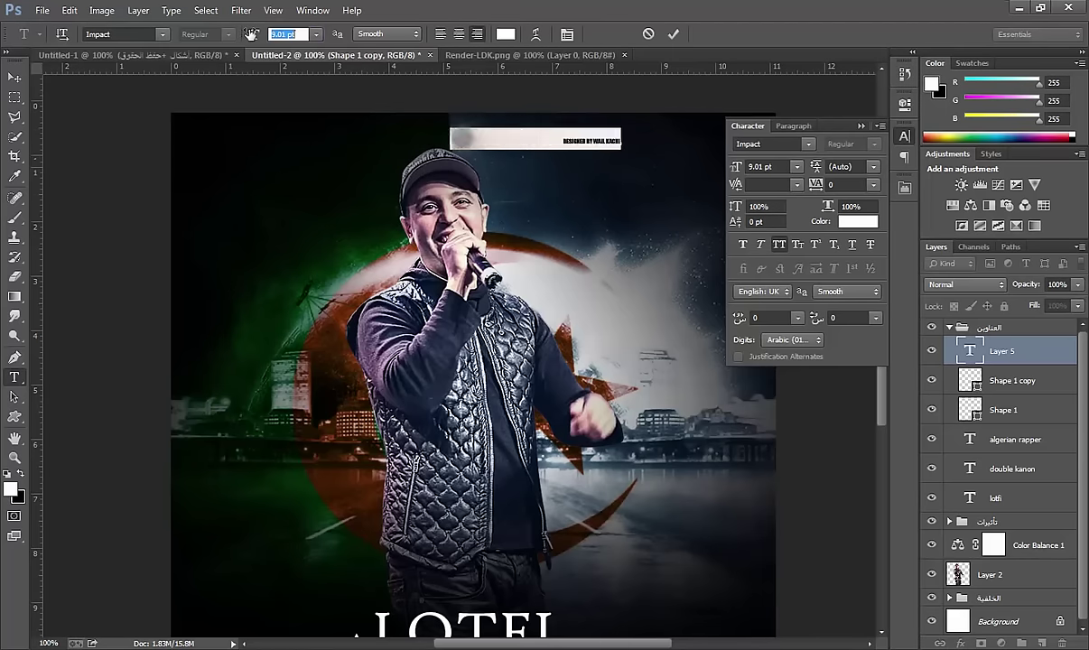
{"action": "left_click_drag", "start_coordinate": [478, 197], "coordinate": [403, 191]}
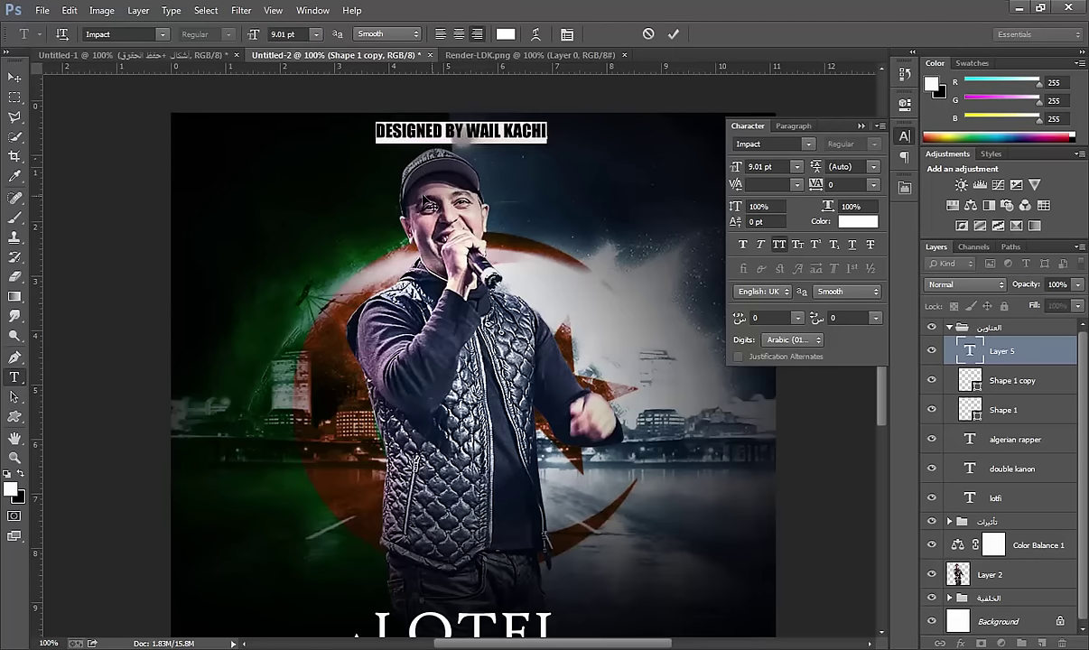
{"action": "left_click_drag", "start_coordinate": [817, 184], "coordinate": [840, 187]}
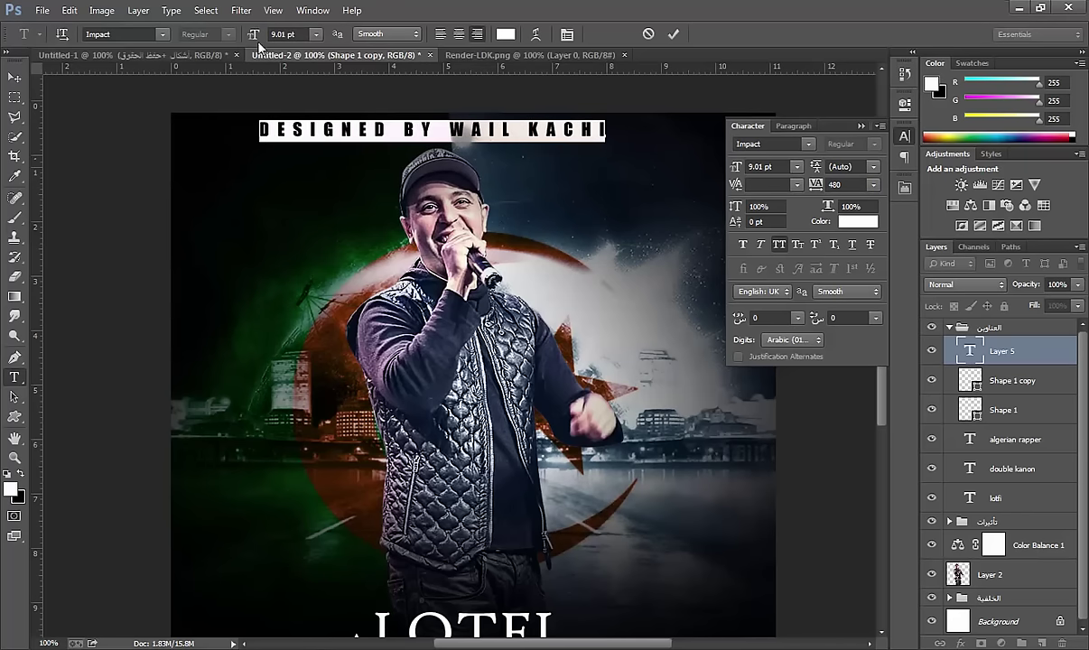
{"action": "mouse_move", "coordinate": [243, 37]}
{"action": "left_mouse_down"}
{"action": "mouse_move", "coordinate": [255, 40]}
{"action": "mouse_move", "coordinate": [236, 40]}
{"action": "left_mouse_up"}
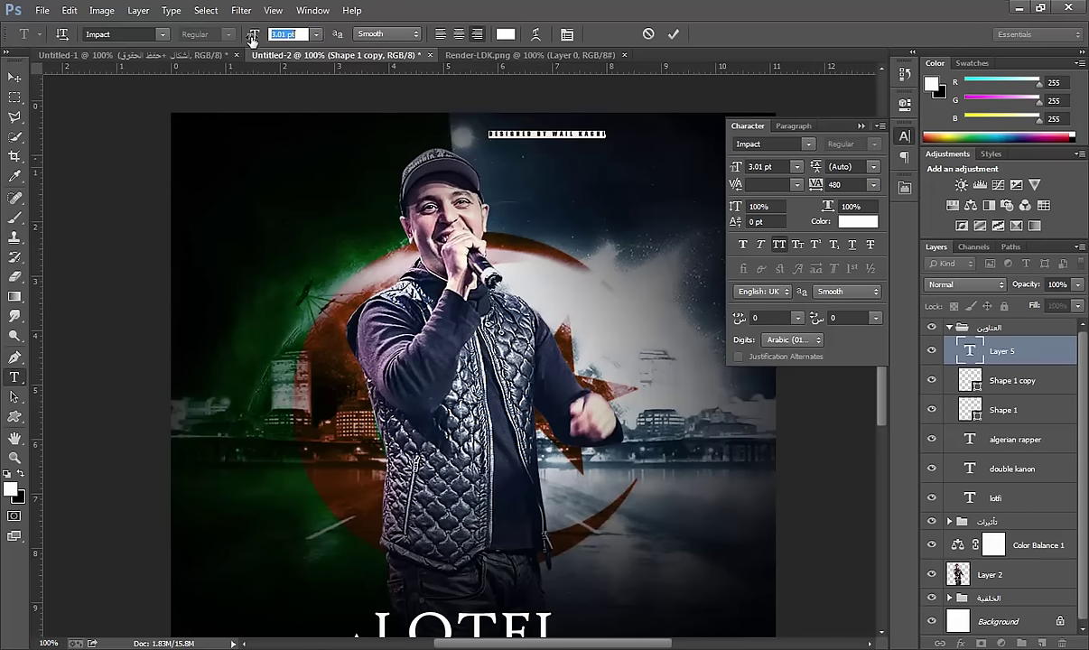
{"action": "left_click_drag", "start_coordinate": [432, 181], "coordinate": [336, 174]}
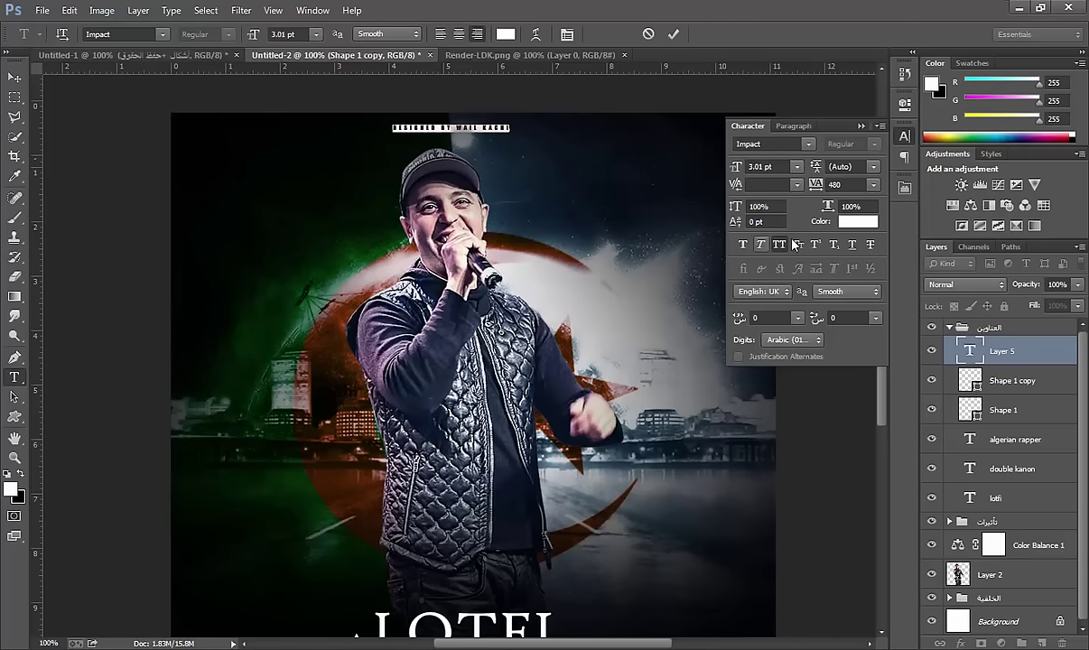
{"action": "mouse_move", "coordinate": [818, 195]}
{"action": "left_mouse_down"}
{"action": "mouse_move", "coordinate": [542, 210]}
{"action": "mouse_move", "coordinate": [541, 199]}
{"action": "left_mouse_up"}
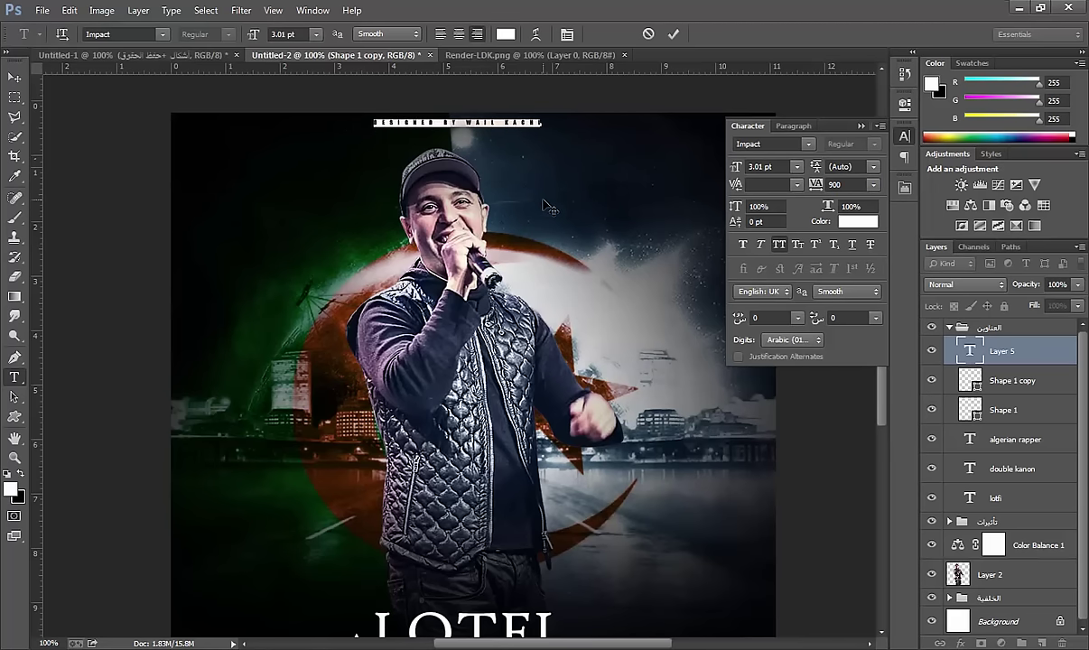
Step: Commit the credit text, collapse the العناوين group, and fit the poster on screen
{"action": "left_click", "coordinate": [1018, 361]}
{"action": "left_click", "coordinate": [949, 329]}
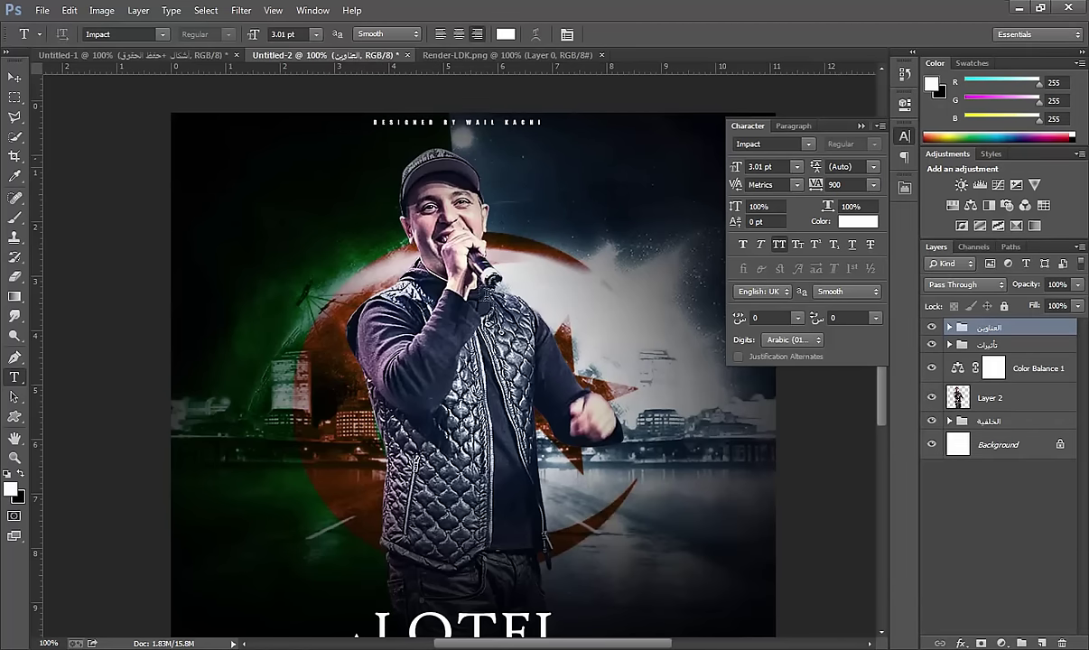
{"action": "left_click", "coordinate": [15, 458]}
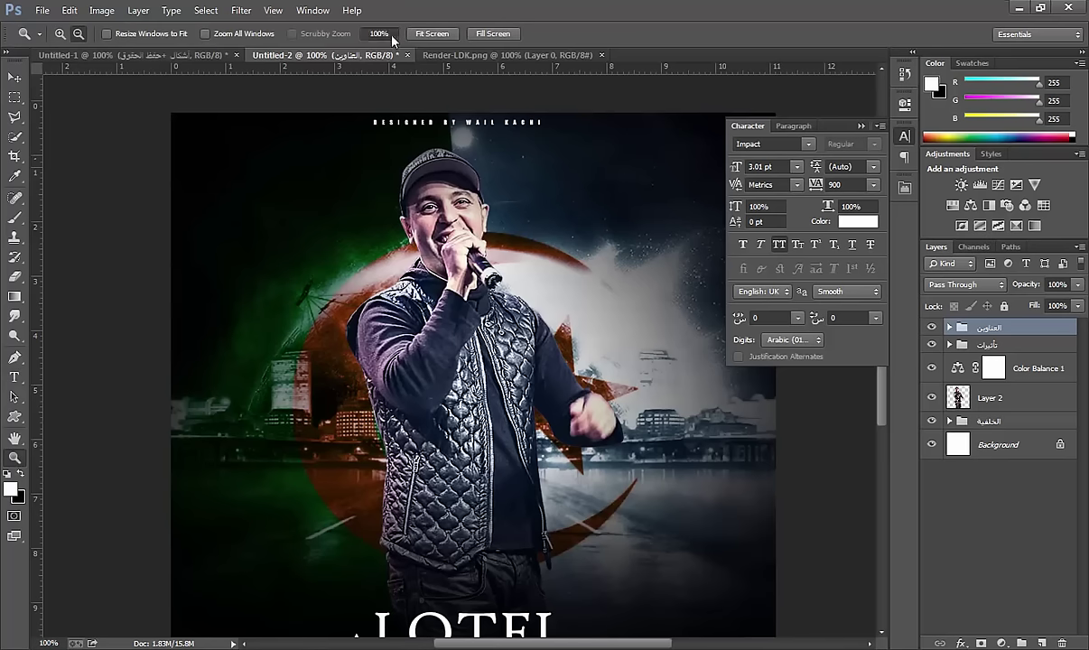
{"action": "left_click", "coordinate": [431, 34]}
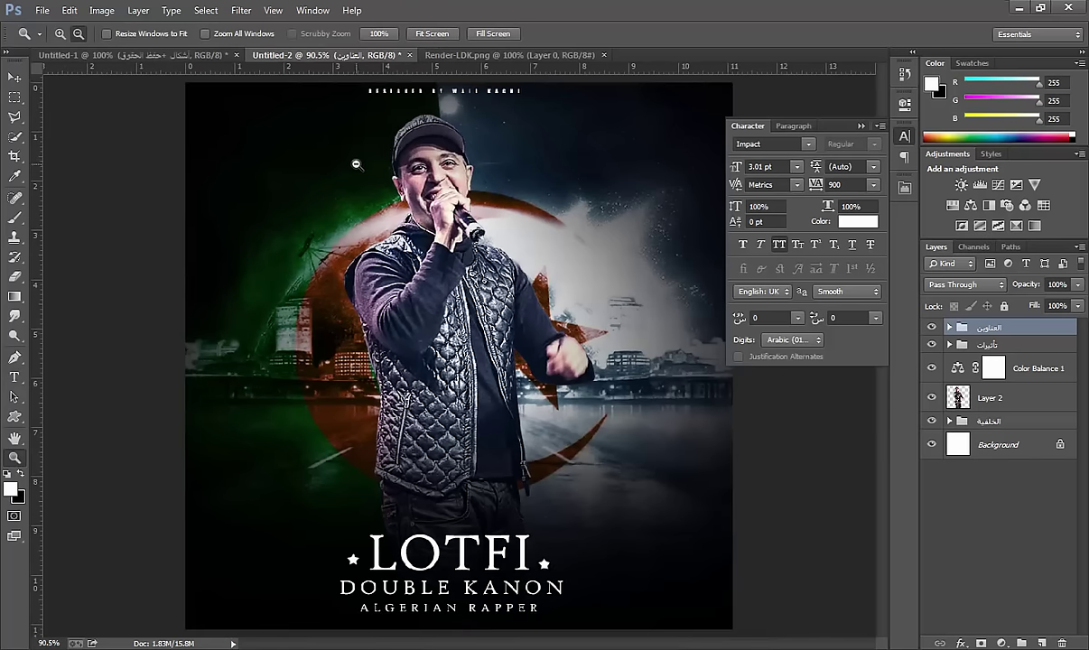